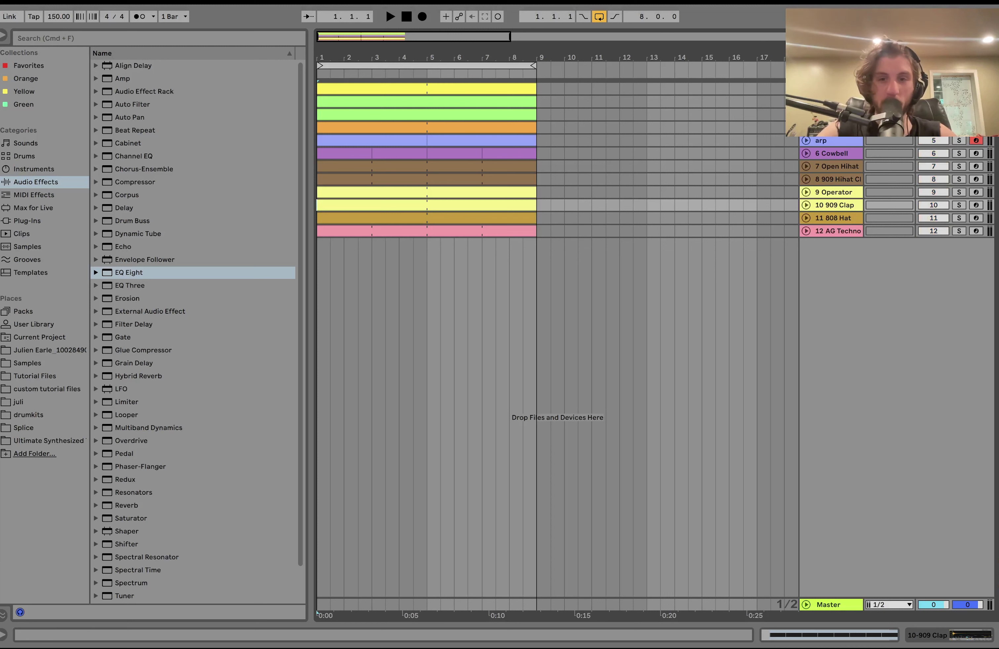
# Unfold the kick track, open the 909 kick 3 Simpler, and unsolo the bass track.
pyautogui.press('space')
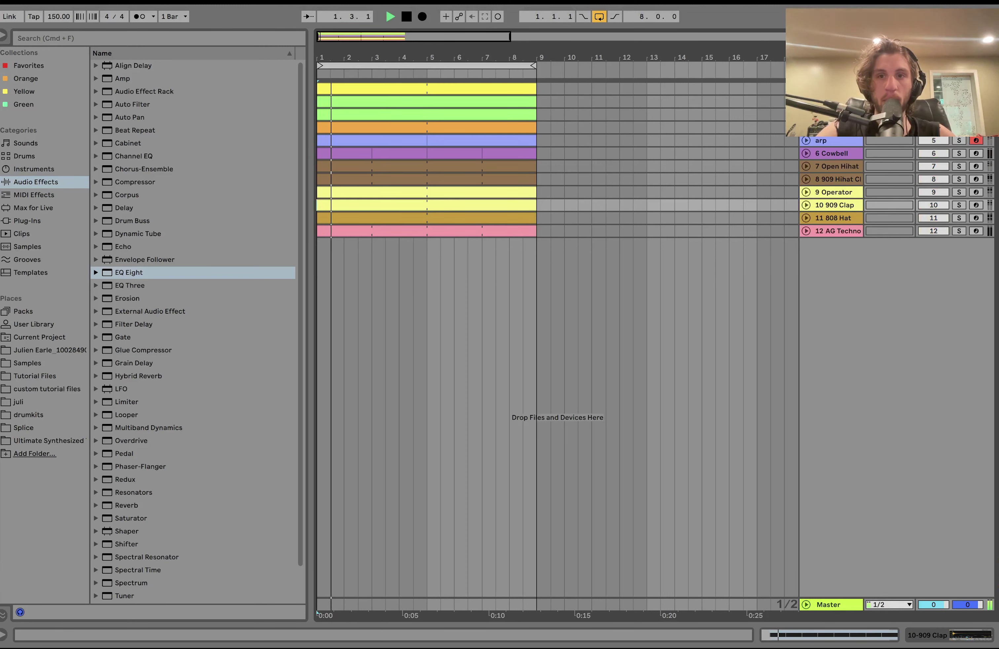
pyautogui.click(806, 89)
pyautogui.doubleClick(825, 89)
pyautogui.press('space')
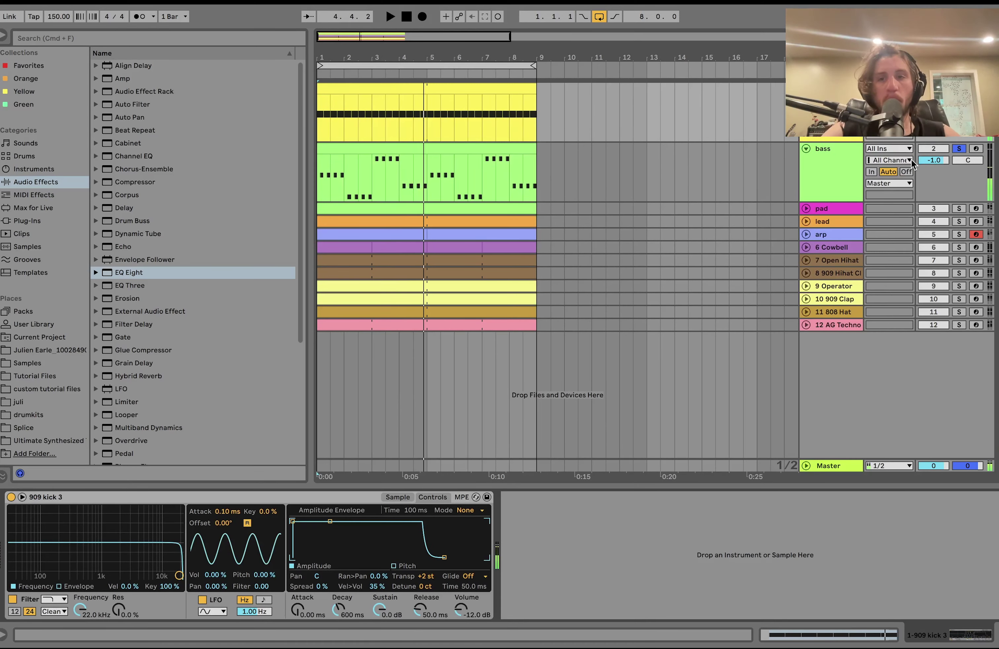
pyautogui.click(962, 149)
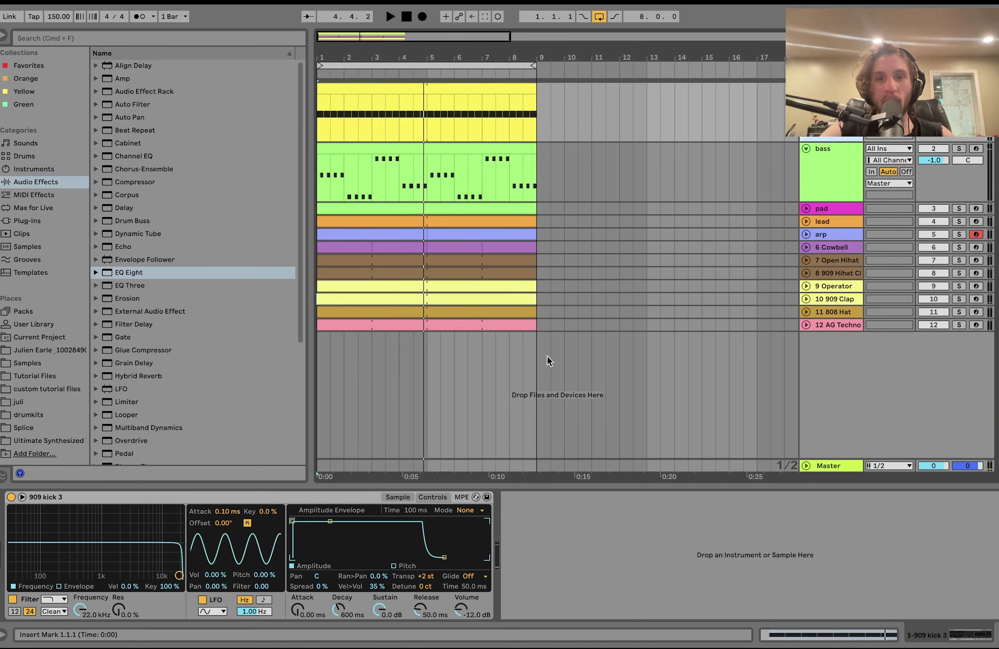
pyautogui.press('space')
# Audition the kick with its sample waveform shown, return to Simpler controls, then solo bass.
pyautogui.click(397, 497)
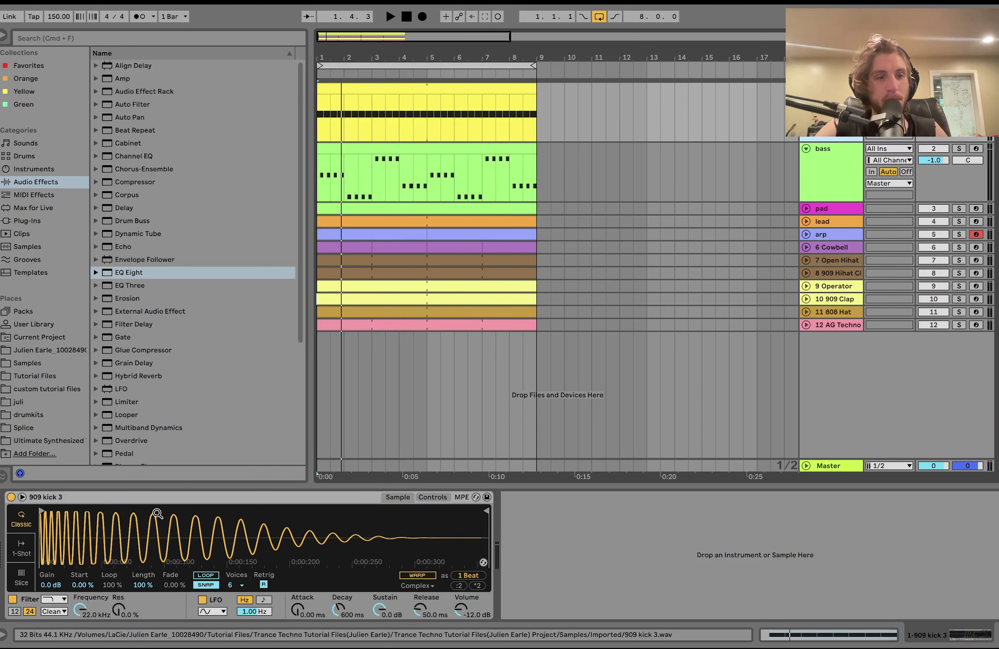
pyautogui.press('space')
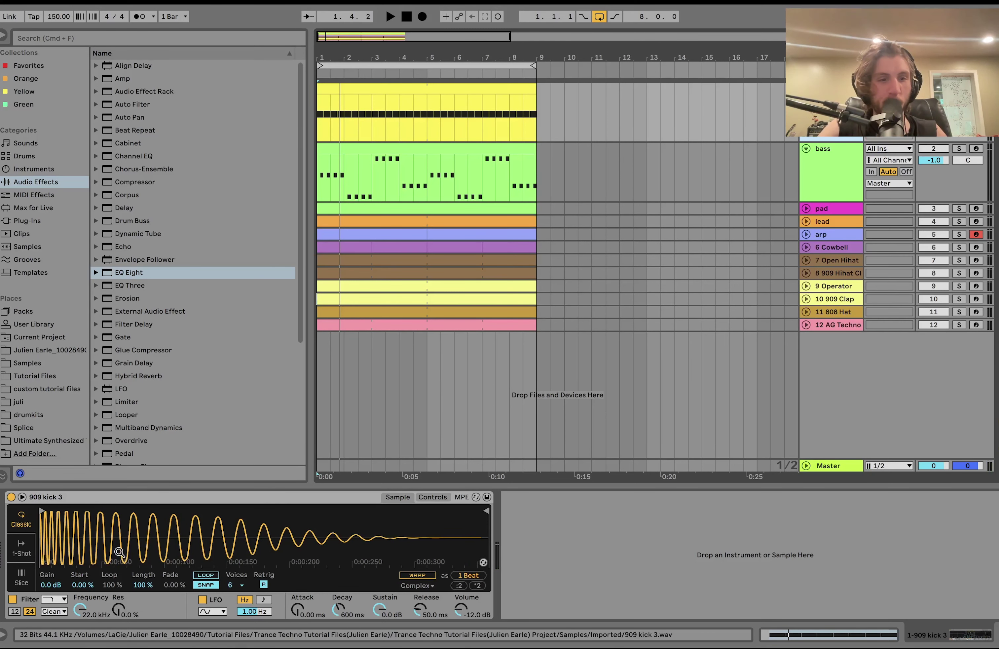
pyautogui.click(438, 497)
pyautogui.press('space')
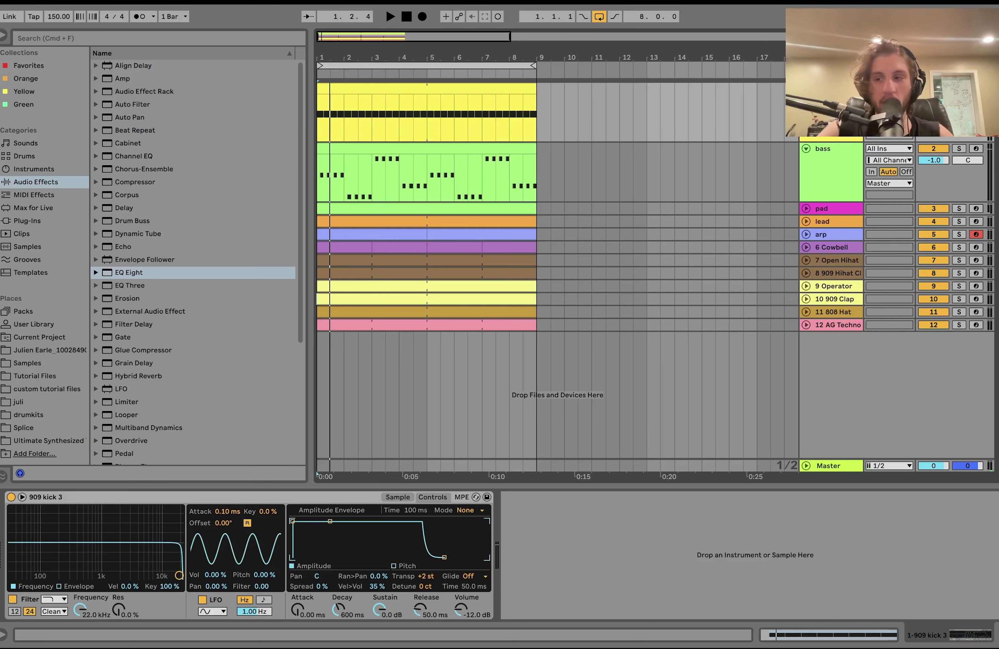
pyautogui.press('space')
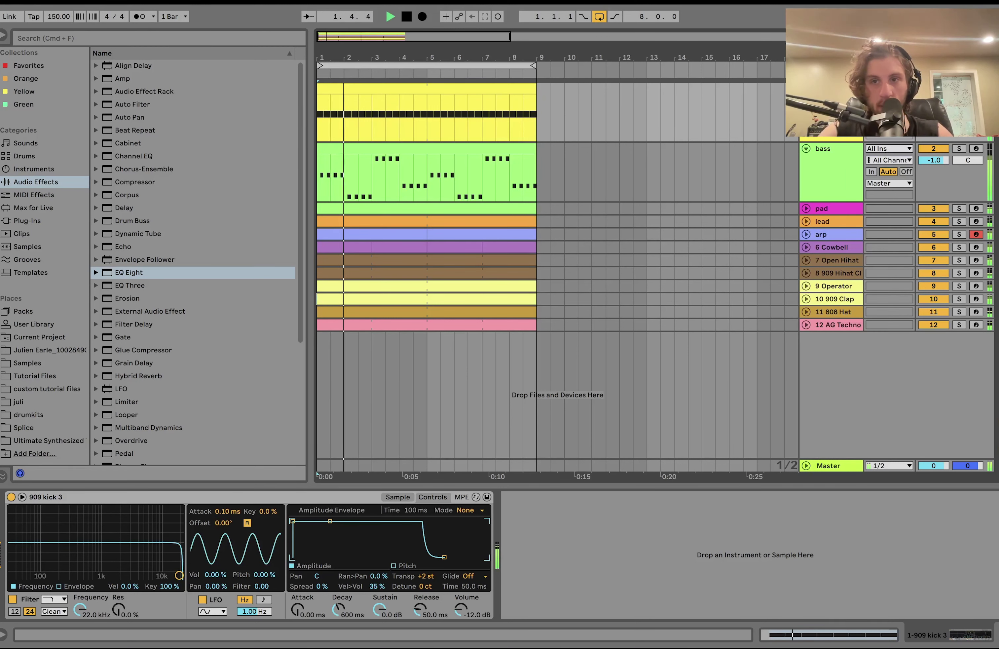
pyautogui.press('space')
pyautogui.click(959, 148)
# Select the bass track and open its clip in the note editor, briefly auditioning it.
pyautogui.click(832, 163)
pyautogui.doubleClick(349, 158)
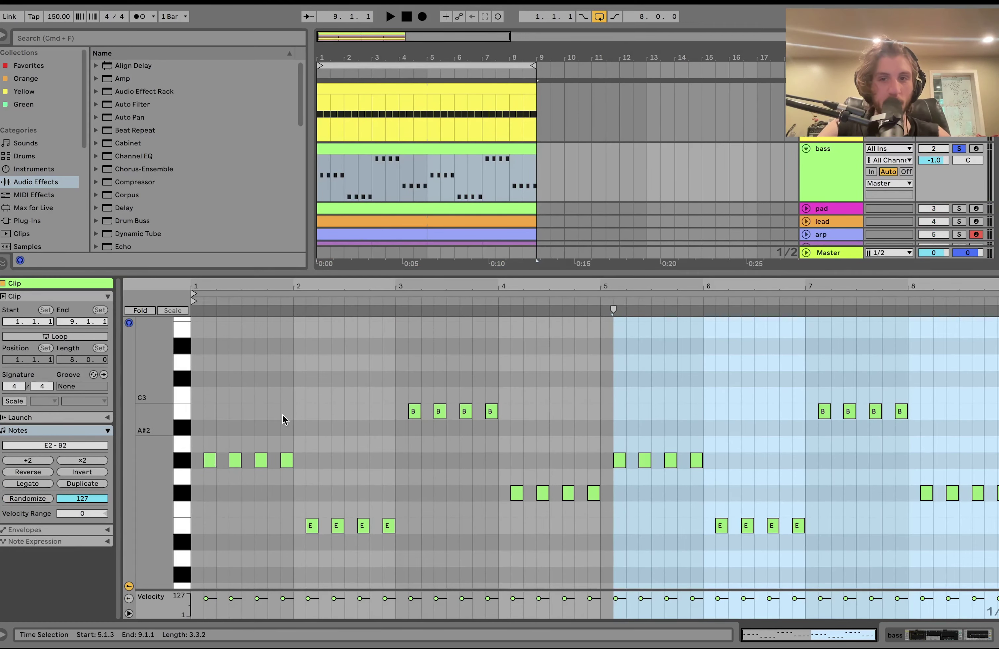
pyautogui.press('space')
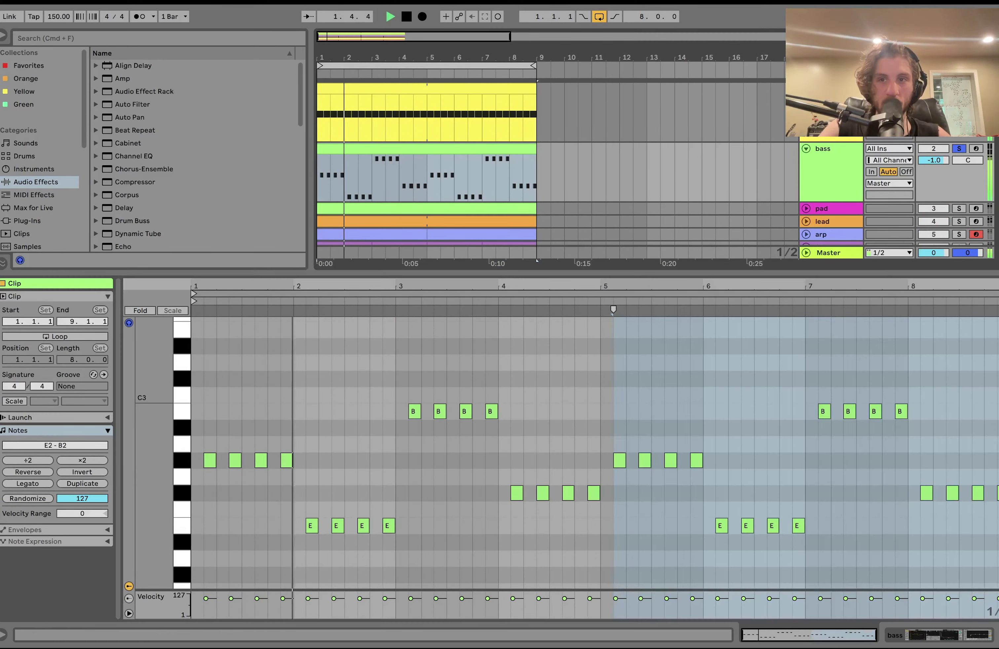
pyautogui.press('space')
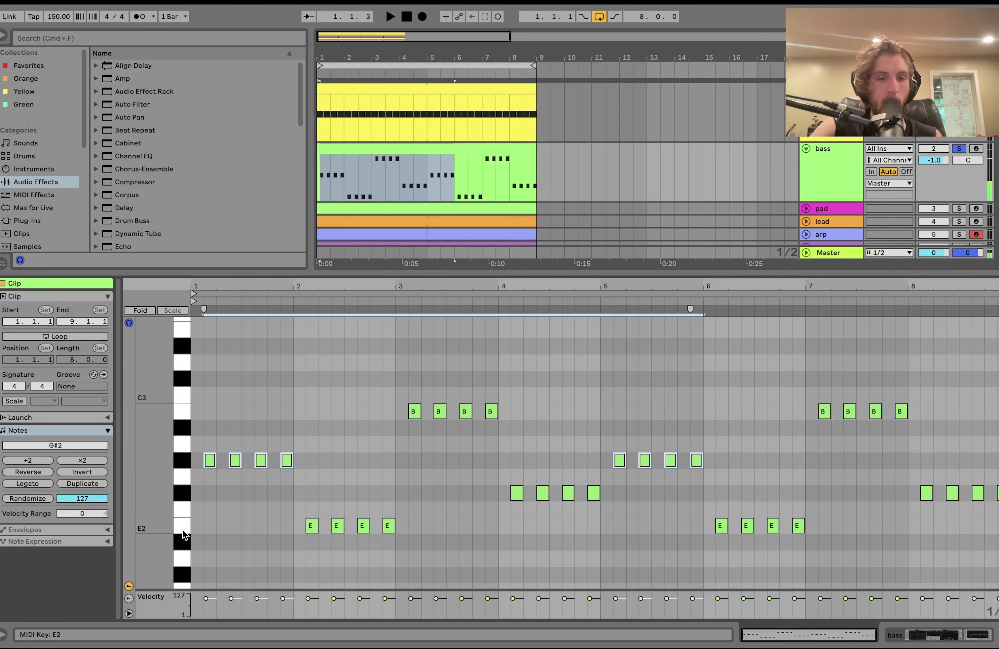
# Select the bass clip's E2, B2, F#2 and G#2 notes, then show the bass Wavetable and EQ Eight devices.
pyautogui.click(182, 527)
pyautogui.click(181, 411)
pyautogui.click(188, 491)
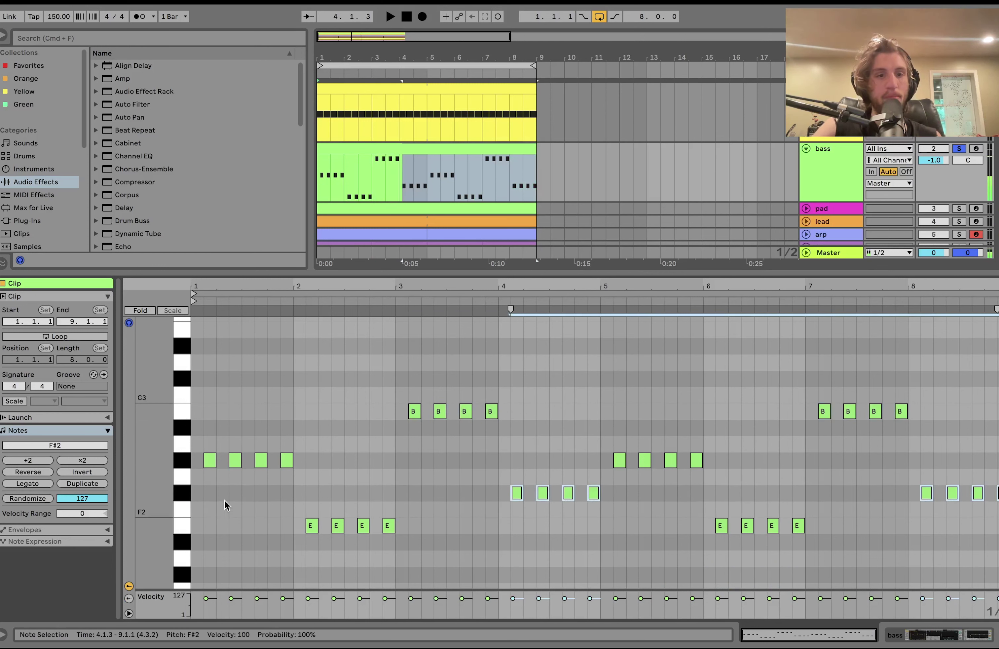
pyautogui.click(184, 463)
pyautogui.click(183, 526)
pyautogui.click(179, 412)
pyautogui.click(182, 498)
pyautogui.press('space')
pyautogui.click(824, 193)
pyautogui.press('space')
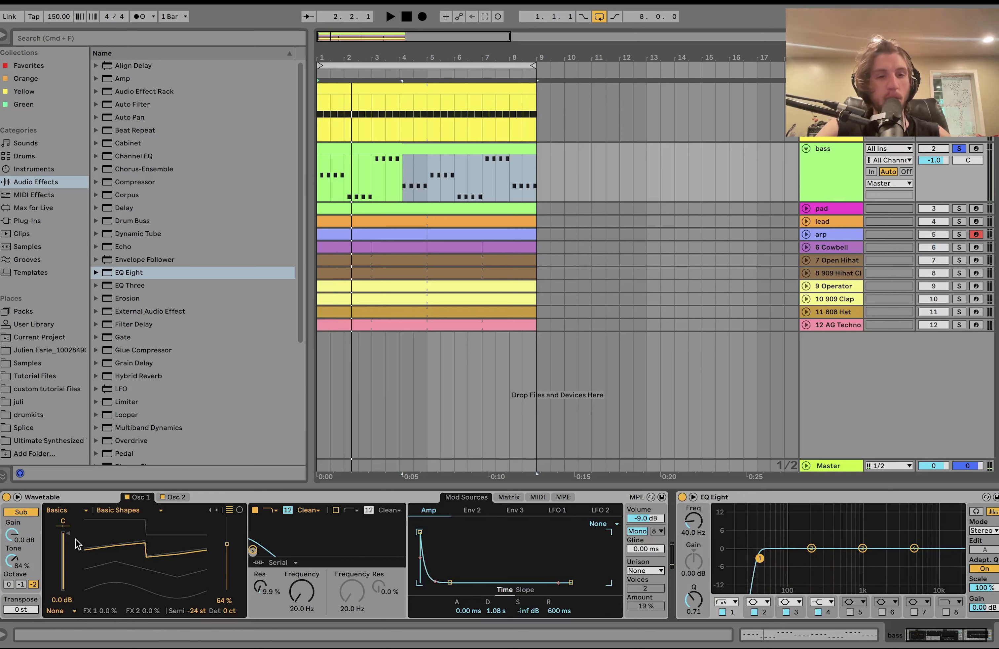
# Select the bass clip, zoom in on the first bars, and show Wavetable's second oscillator.
pyautogui.click(400, 147)
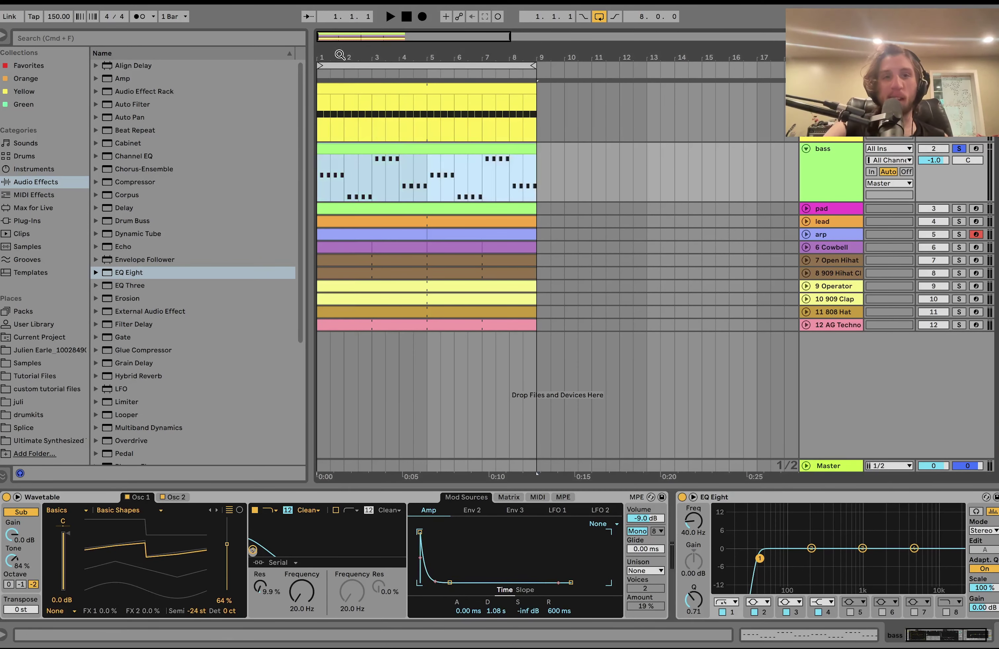
pyautogui.moveTo(334, 55)
pyautogui.mouseDown()
pyautogui.moveTo(335, 73)
pyautogui.moveTo(346, 57)
pyautogui.mouseUp()
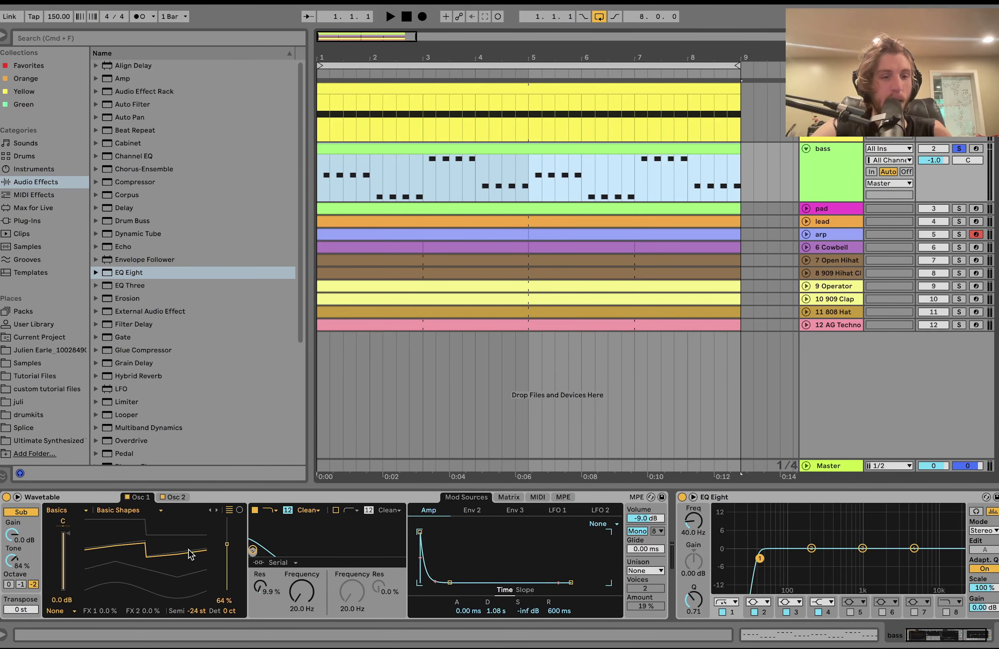
pyautogui.click(182, 499)
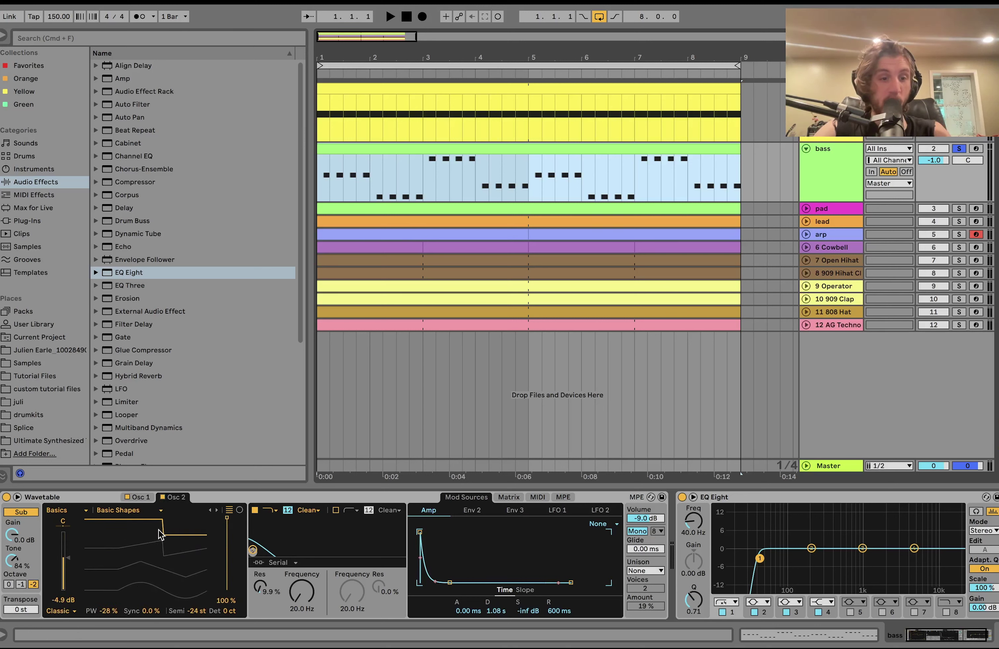
pyautogui.press('space')
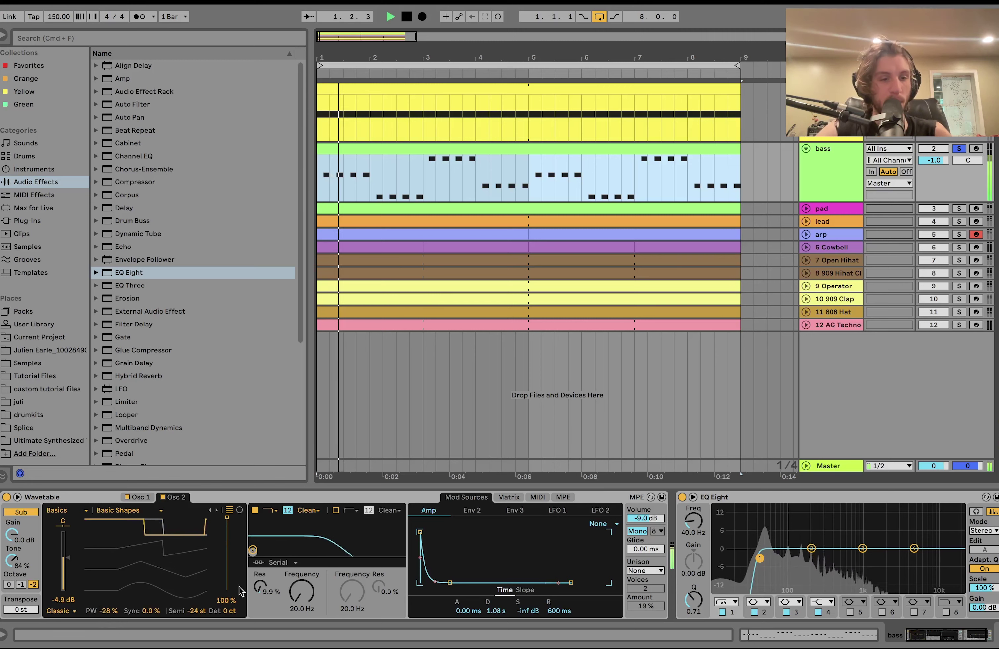
# Show the bass Wavetable's modulation matrix and audition it, glancing at the modulation sources.
pyautogui.click(521, 499)
pyautogui.press('space')
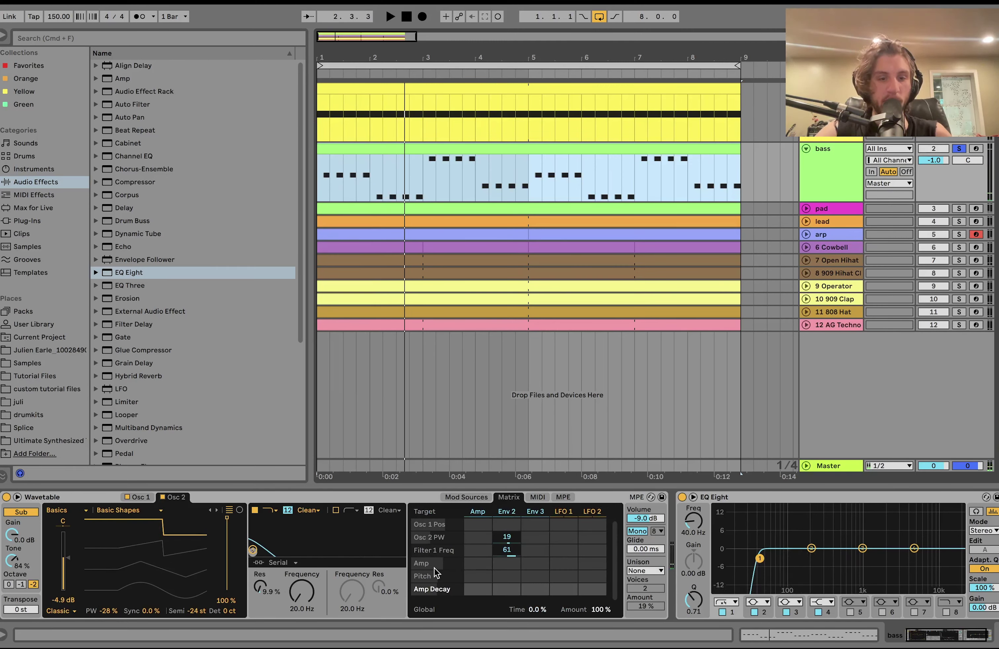
pyautogui.press('space')
pyautogui.click(466, 497)
pyautogui.click(507, 497)
pyautogui.press('space')
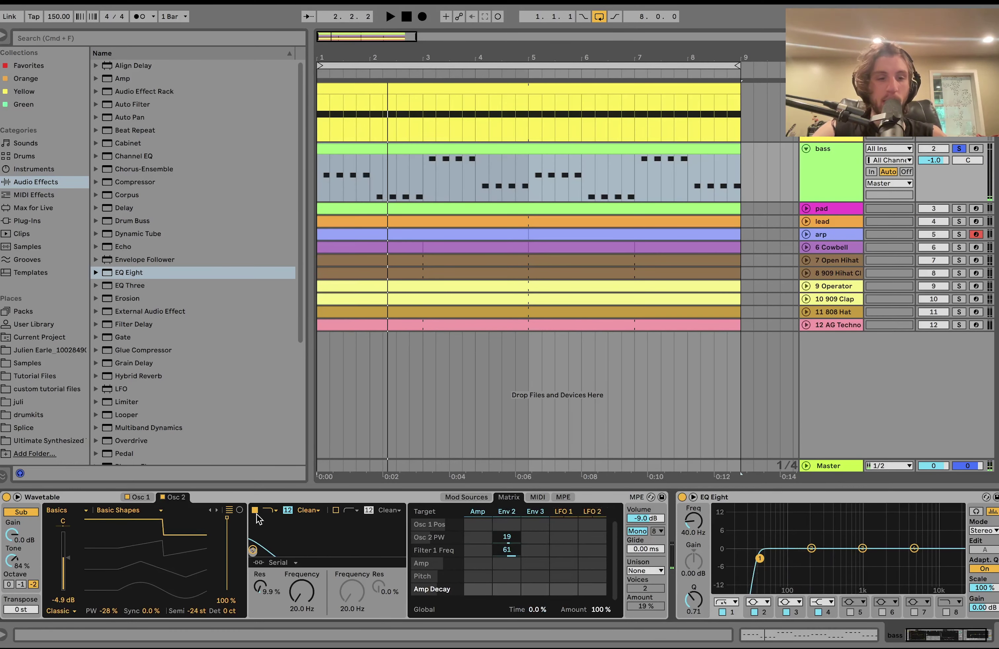
pyautogui.press('space')
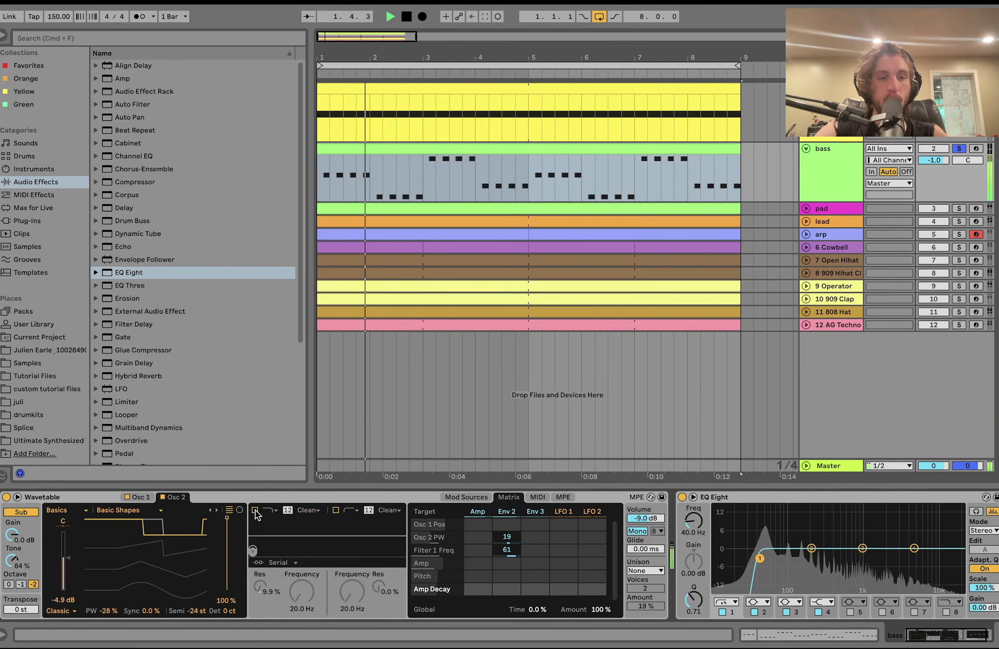
# Turn the bass Wavetable's Filter 1 back on and replay from the start.
pyautogui.click(255, 510)
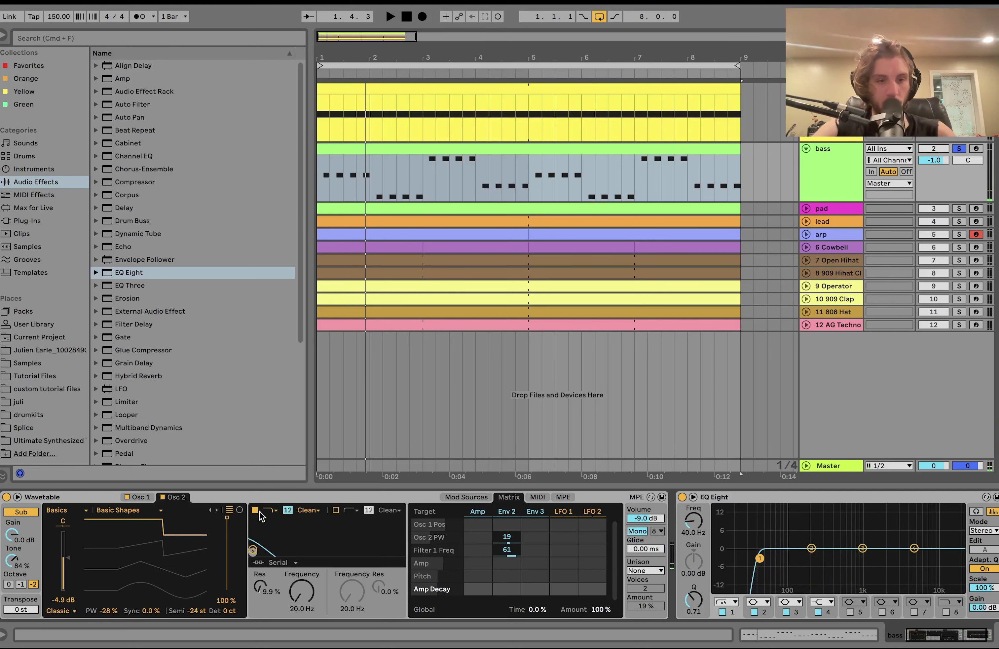
pyautogui.hscroll(3, 363, 581)
pyautogui.hscroll(-3, 361, 576)
pyautogui.hscroll(3, 361, 577)
pyautogui.press('space')
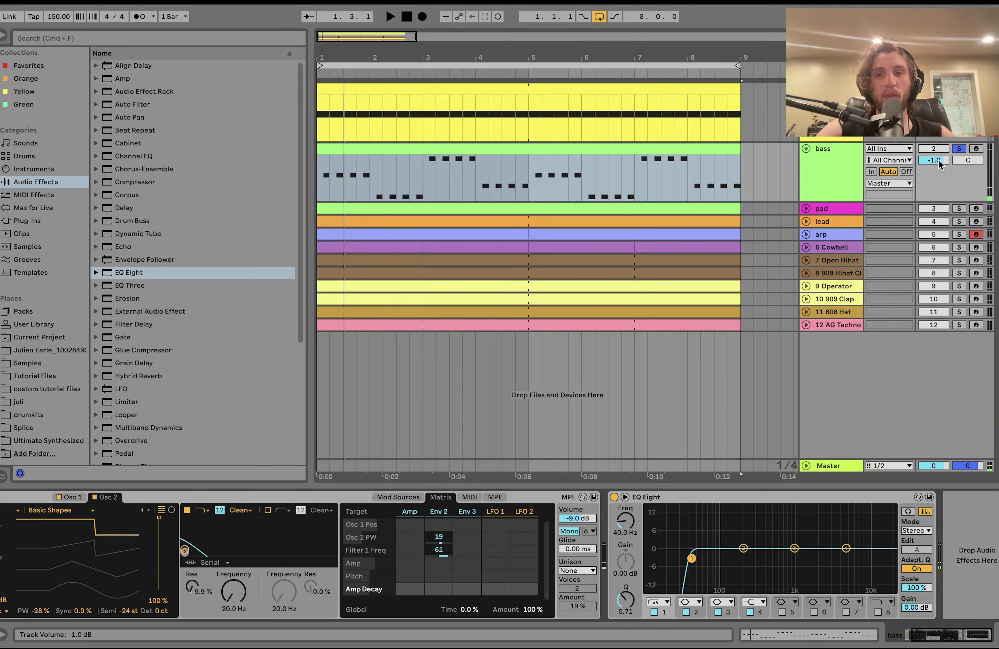
# Toggle the bass Solo off and on while auditioning, then unsolo bass and solo the pad track.
pyautogui.click(959, 149)
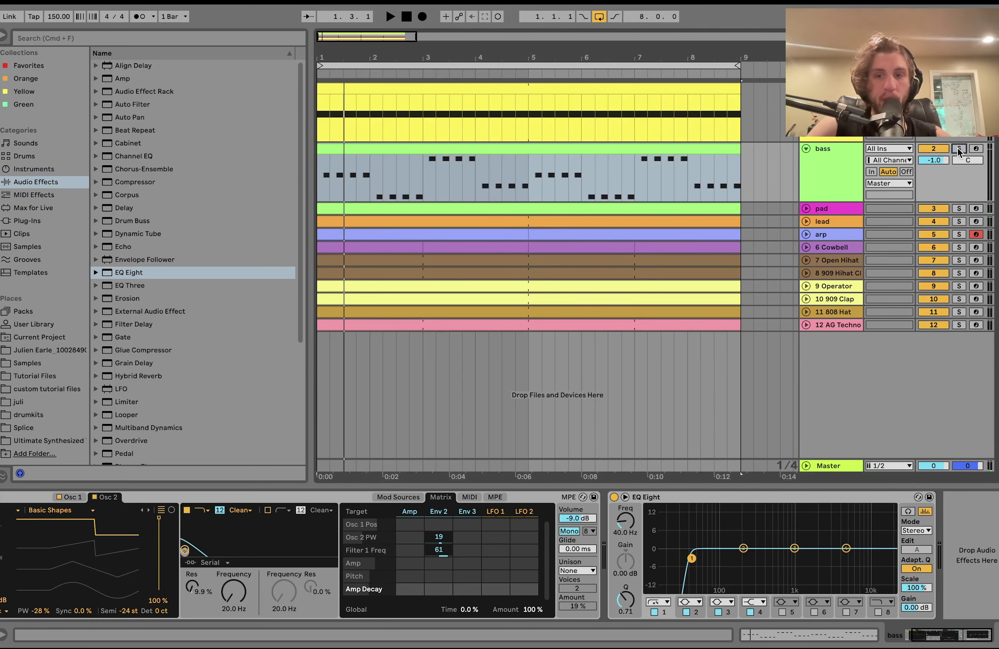
pyautogui.press('space')
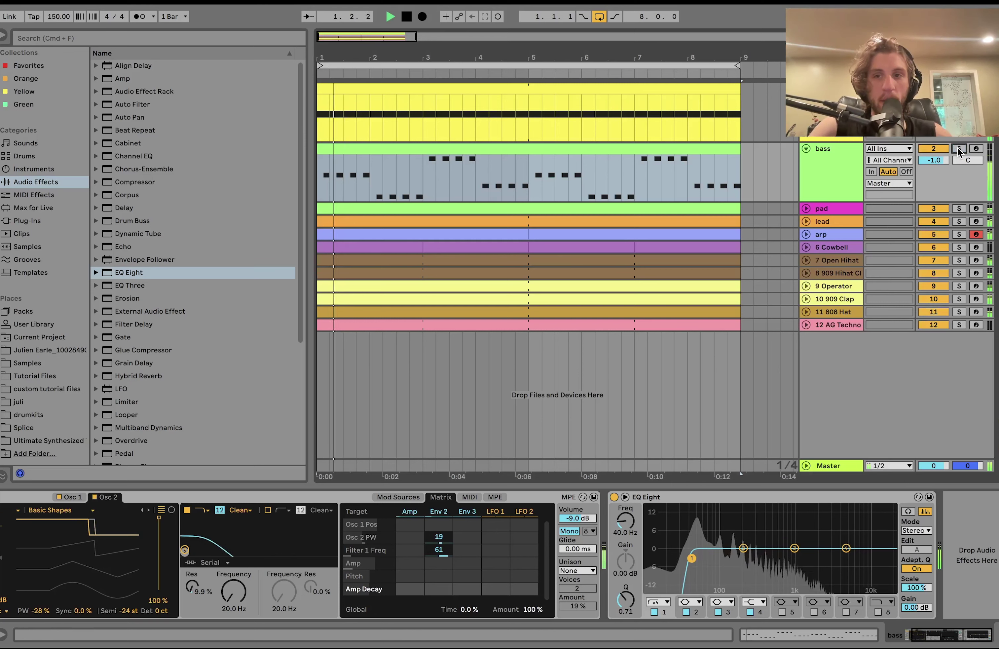
pyautogui.click(959, 149)
pyautogui.press('space')
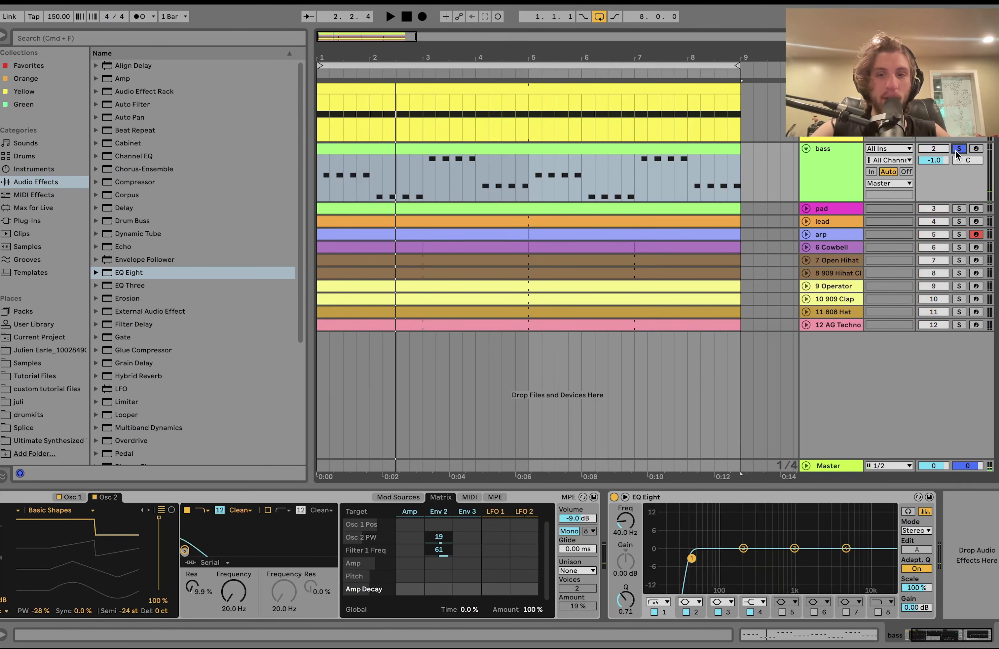
pyautogui.click(959, 149)
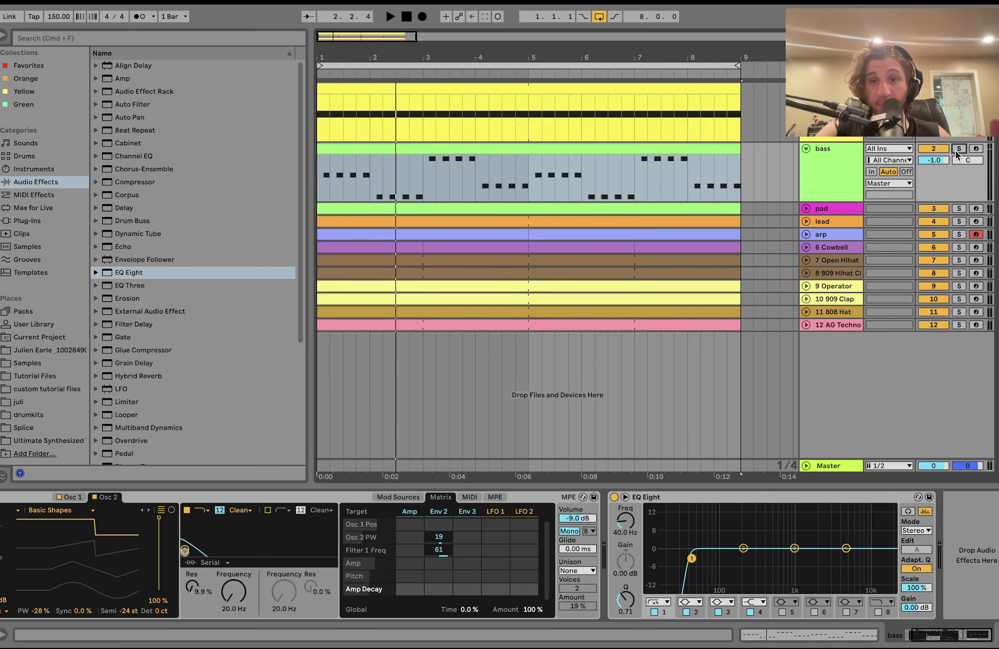
pyautogui.click(959, 208)
# Unfold the pad track, open its clip's notes, and shrink the rows to show the full chord range.
pyautogui.press('space')
pyautogui.click(806, 208)
pyautogui.doubleClick(704, 211)
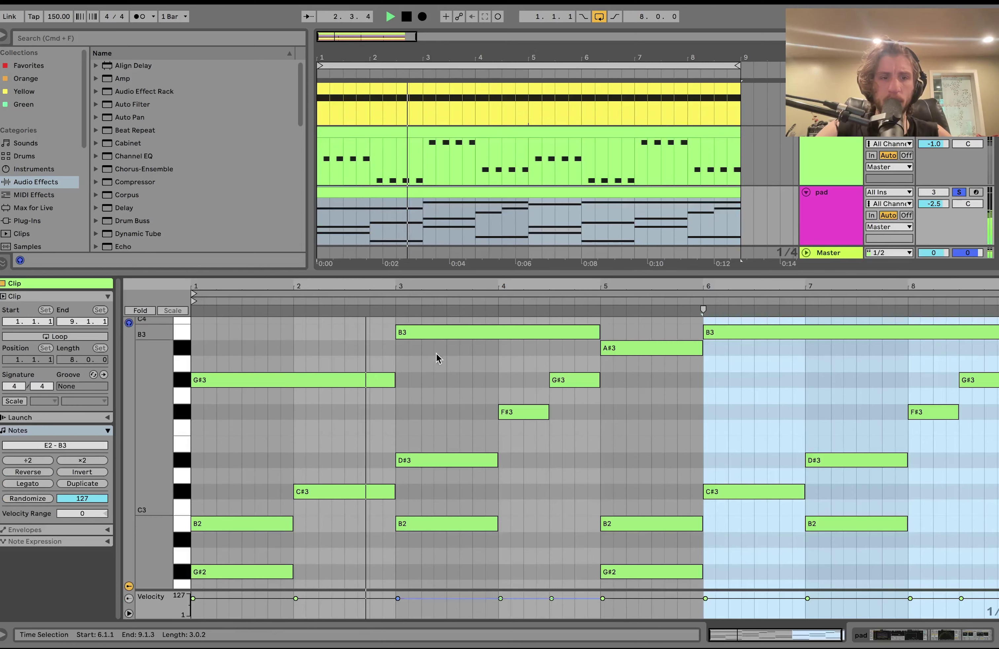
pyautogui.moveTo(184, 440); pyautogui.dragTo(375, 457)
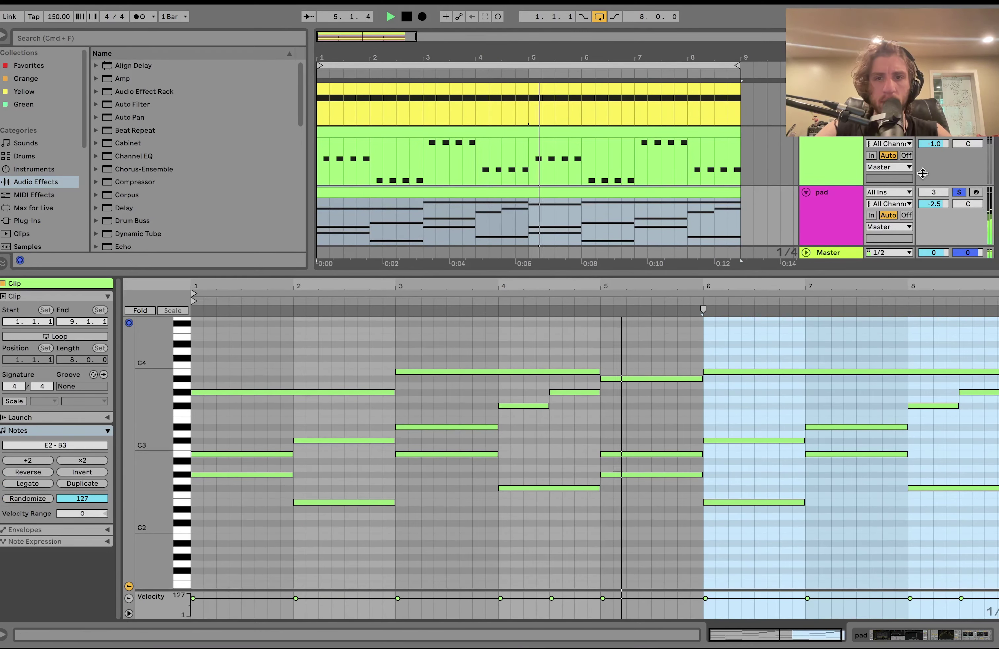
pyautogui.press('space')
pyautogui.press('space')
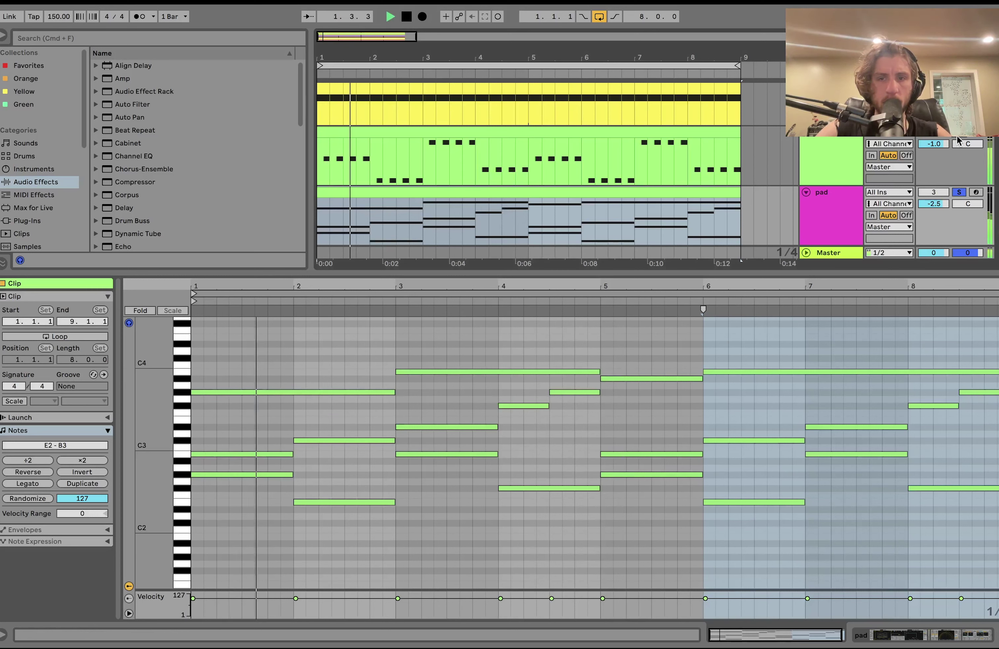
pyautogui.press('space')
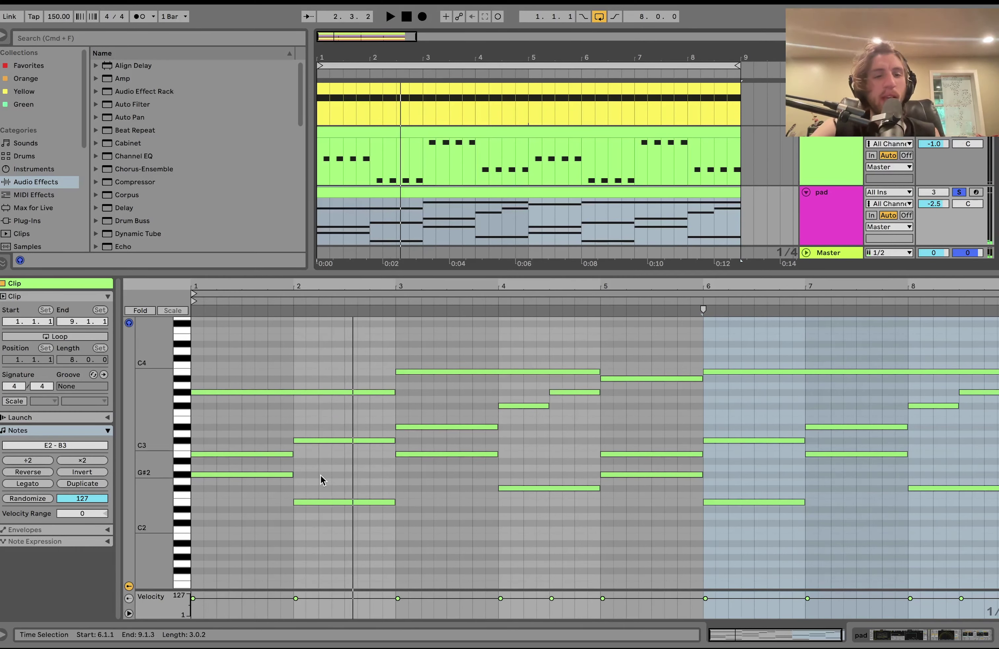
# Select the pad's G#2, E2, B2, F#2 notes, then the C#3, D#3, F#3 and G#3 notes.
pyautogui.click(281, 474)
pyautogui.click(325, 501)
pyautogui.click(424, 453)
pyautogui.click(543, 489)
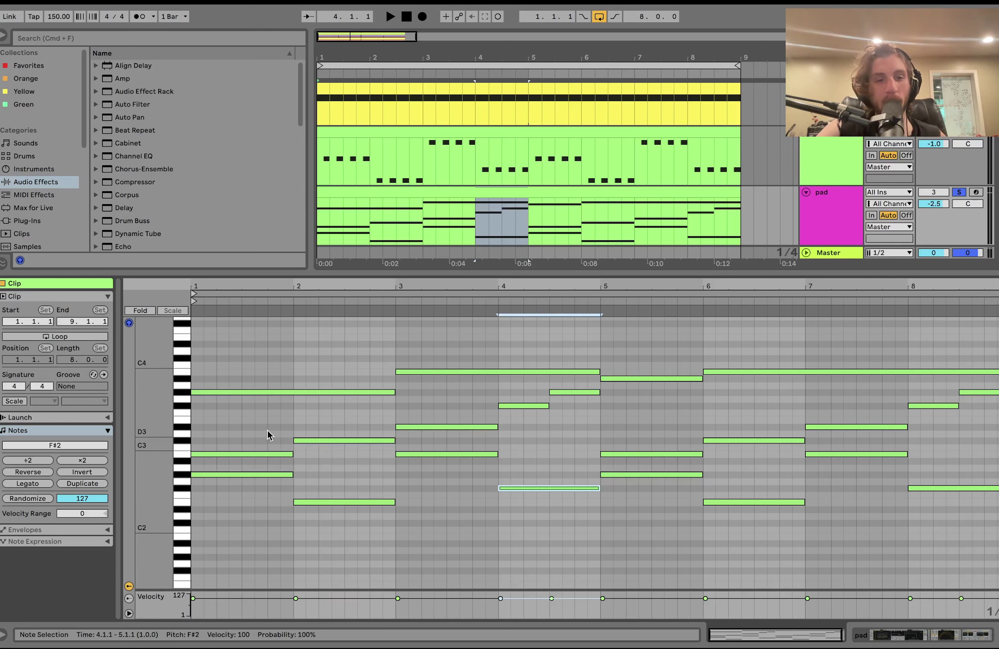
pyautogui.click(268, 454)
pyautogui.click(331, 441)
pyautogui.click(434, 427)
pyautogui.moveTo(530, 420); pyautogui.dragTo(566, 388)
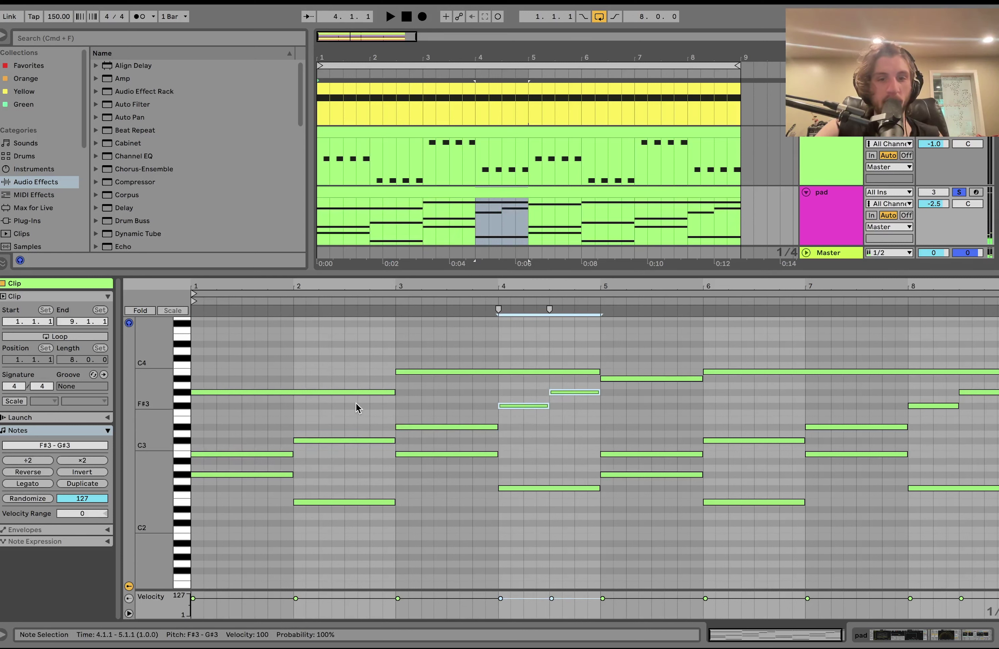
# Select the long upper pad notes spanning bars 3–5, 5 and 6–9, and audition the pad.
pyautogui.click(336, 353)
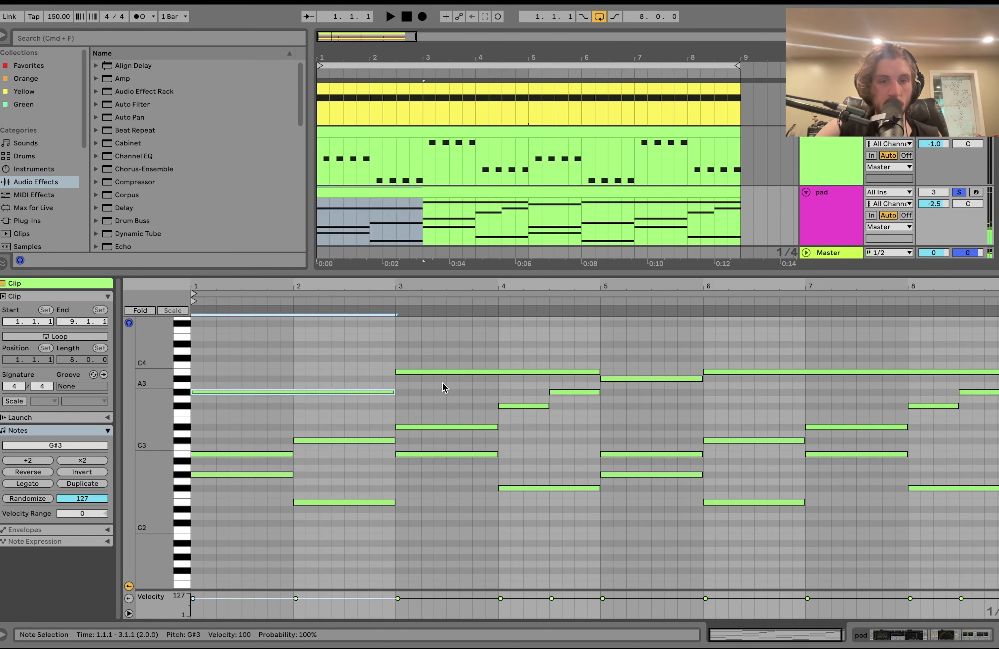
pyautogui.click(453, 371)
pyautogui.click(657, 378)
pyautogui.click(725, 372)
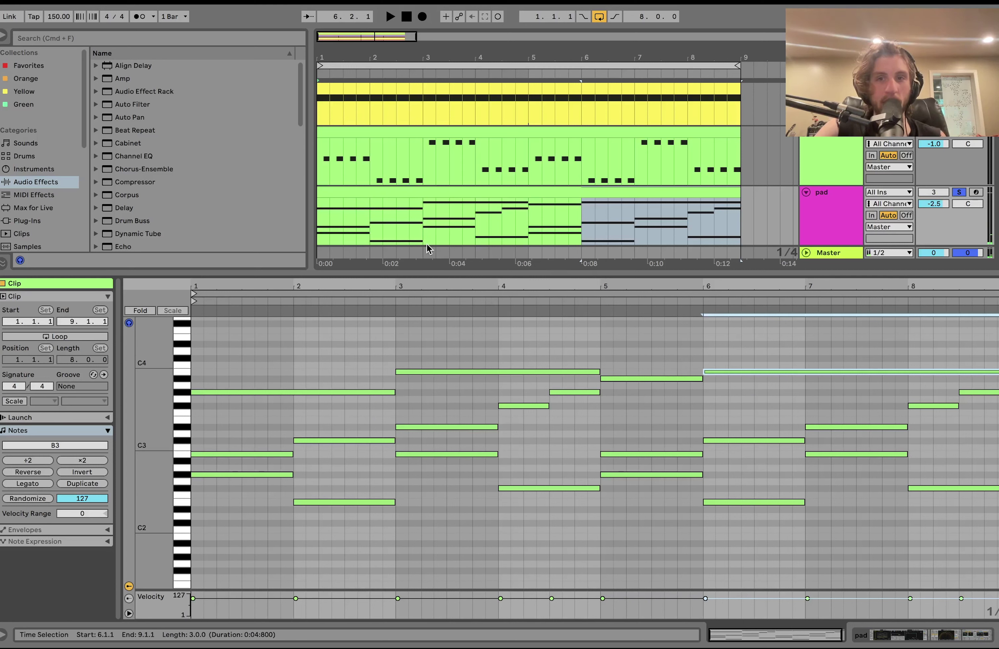
pyautogui.press('space')
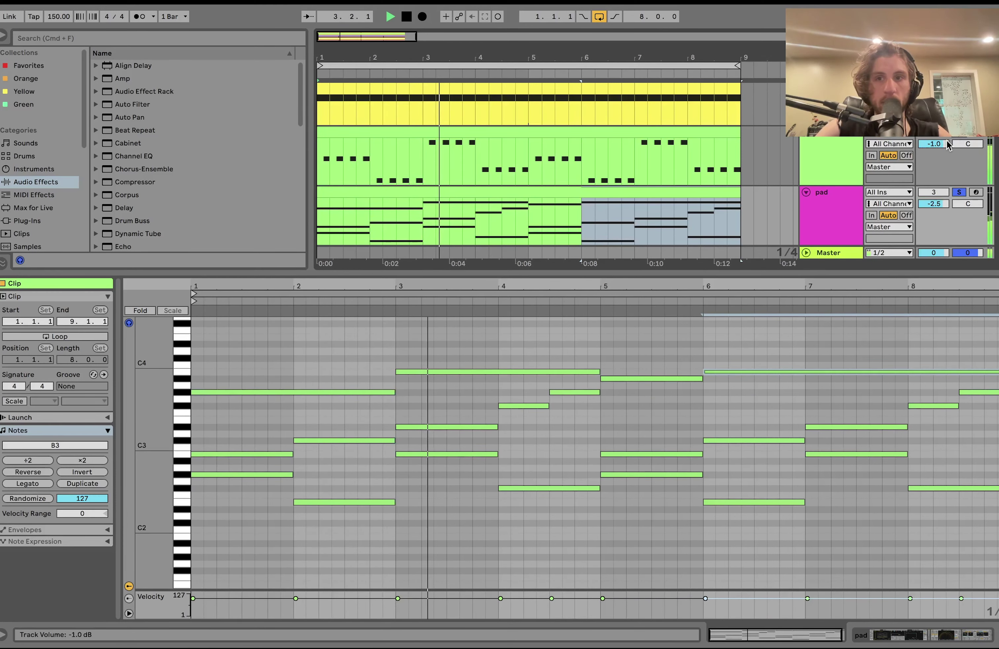
pyautogui.press('space')
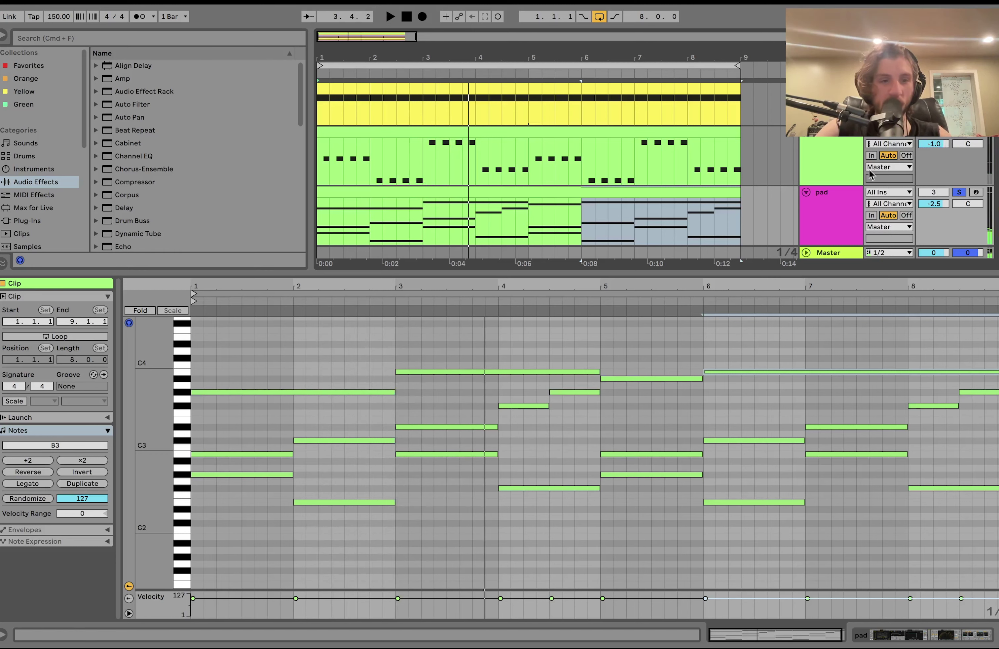
# Step through the C#3, F#3, G#3, C4 and A#3 chord notes, then show the pad's devices.
pyautogui.click(260, 454)
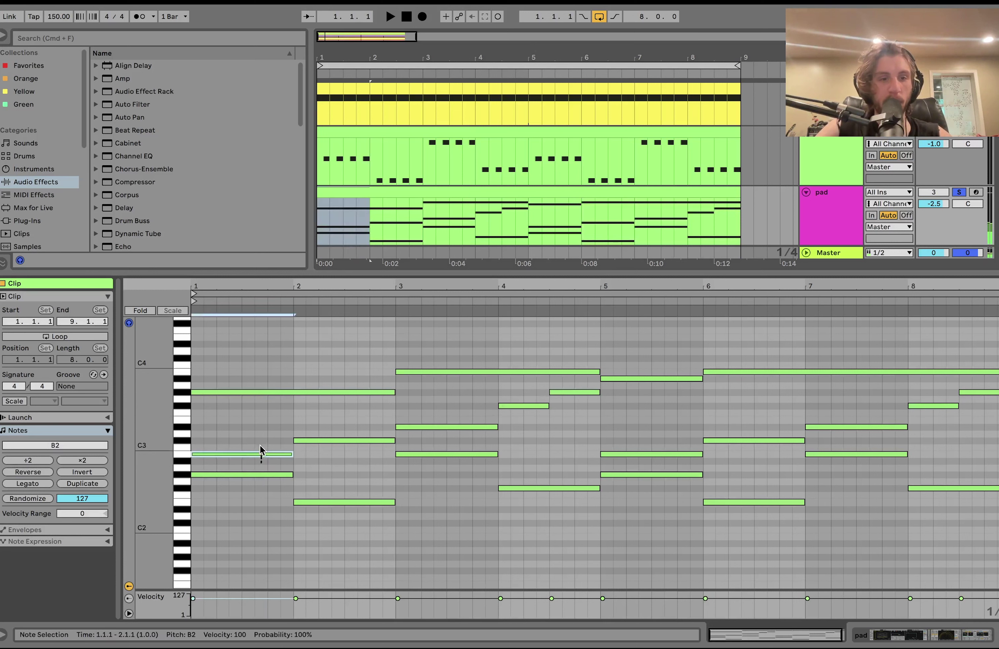
pyautogui.click(332, 441)
pyautogui.click(448, 427)
pyautogui.click(513, 405)
pyautogui.click(565, 393)
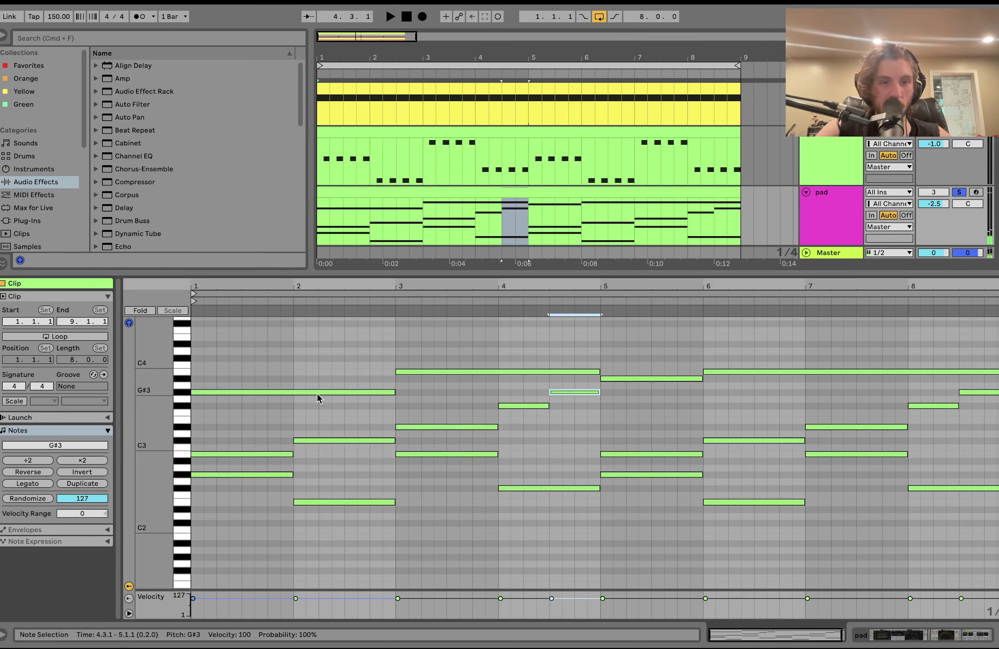
pyautogui.click(325, 392)
pyautogui.click(437, 372)
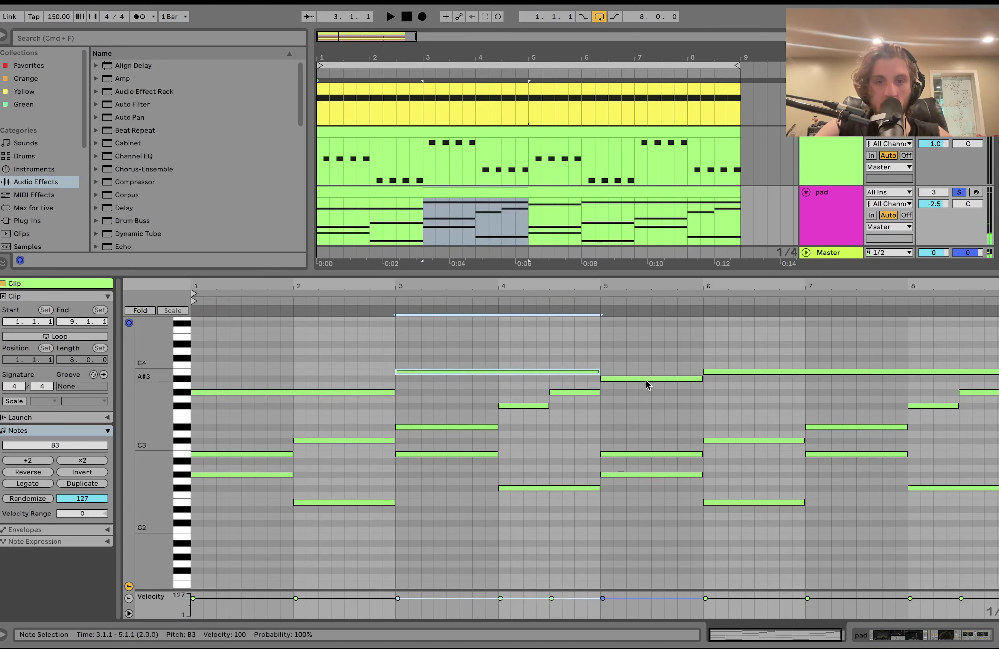
pyautogui.click(650, 378)
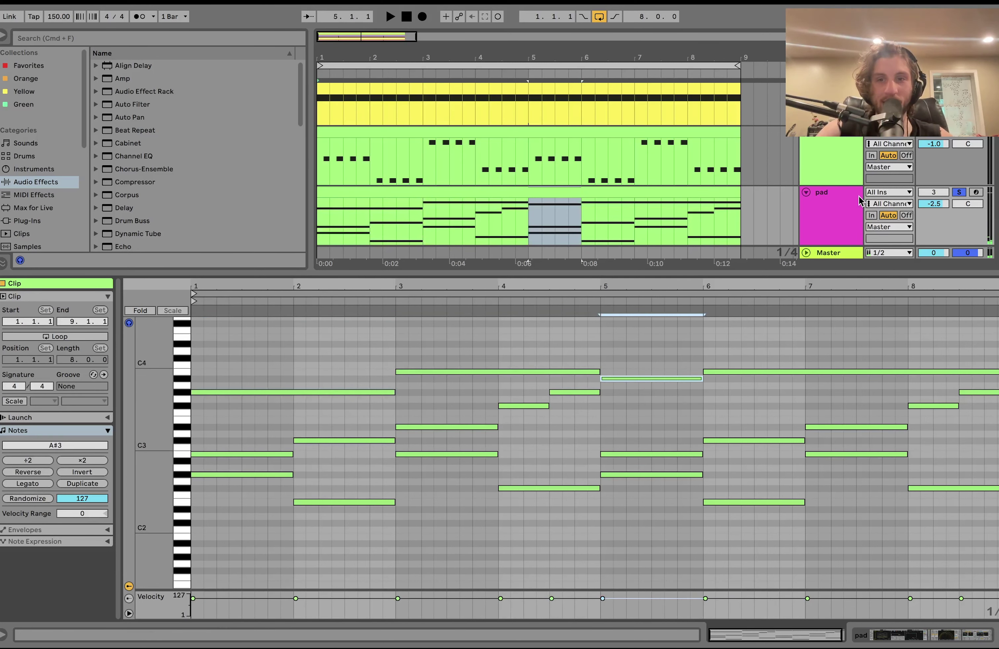
pyautogui.doubleClick(842, 207)
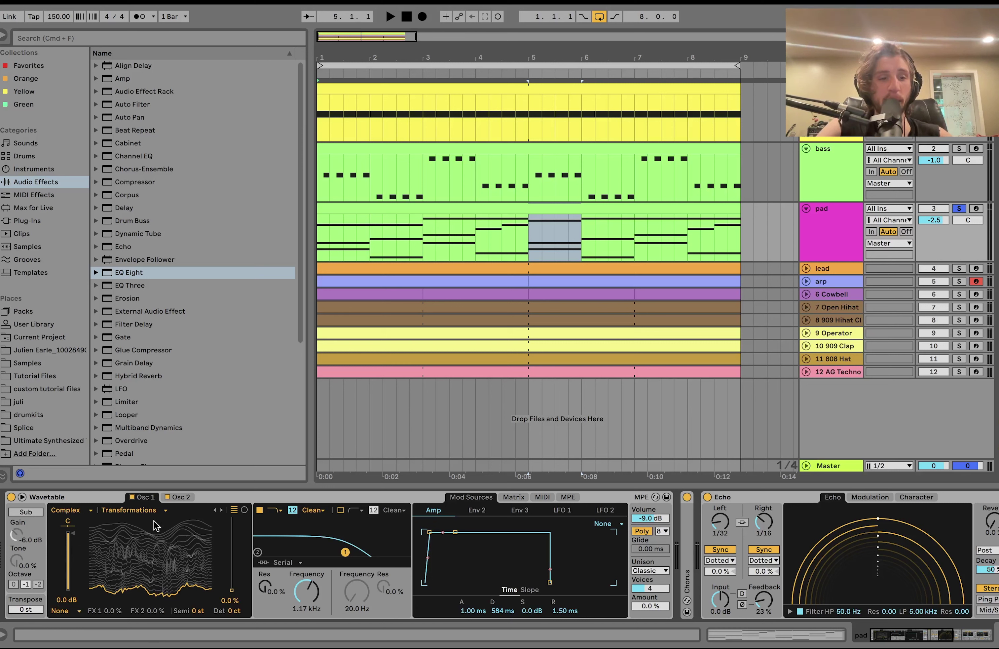
# View the pad Wavetable's Osc 2 and matrix, adjusting LFO 1 modulation of Osc 1 position.
pyautogui.press('space')
pyautogui.click(178, 498)
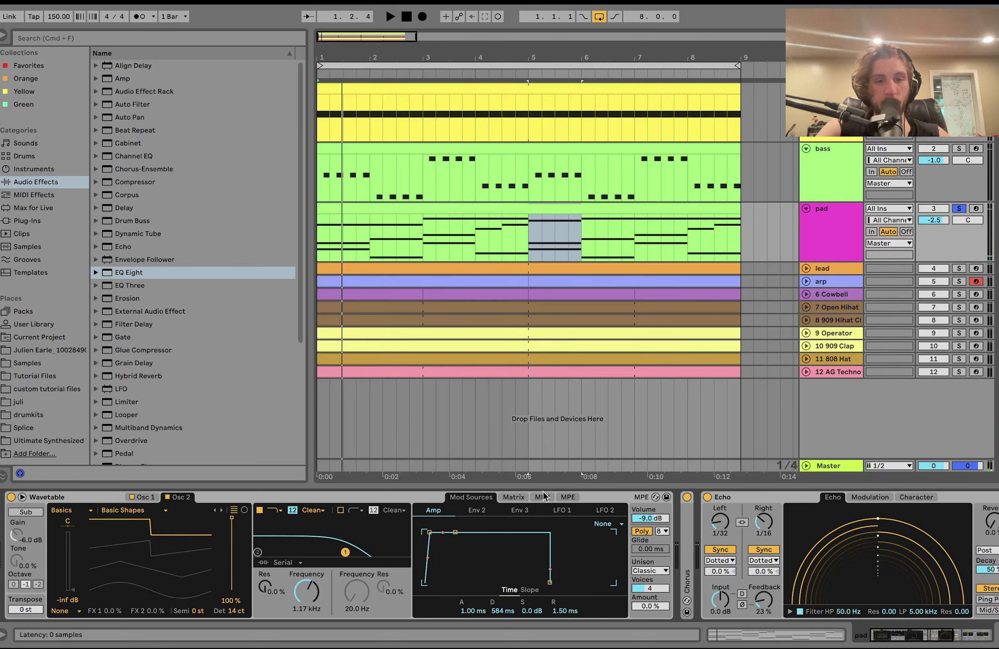
pyautogui.click(513, 497)
pyautogui.moveTo(569, 560); pyautogui.dragTo(573, 550)
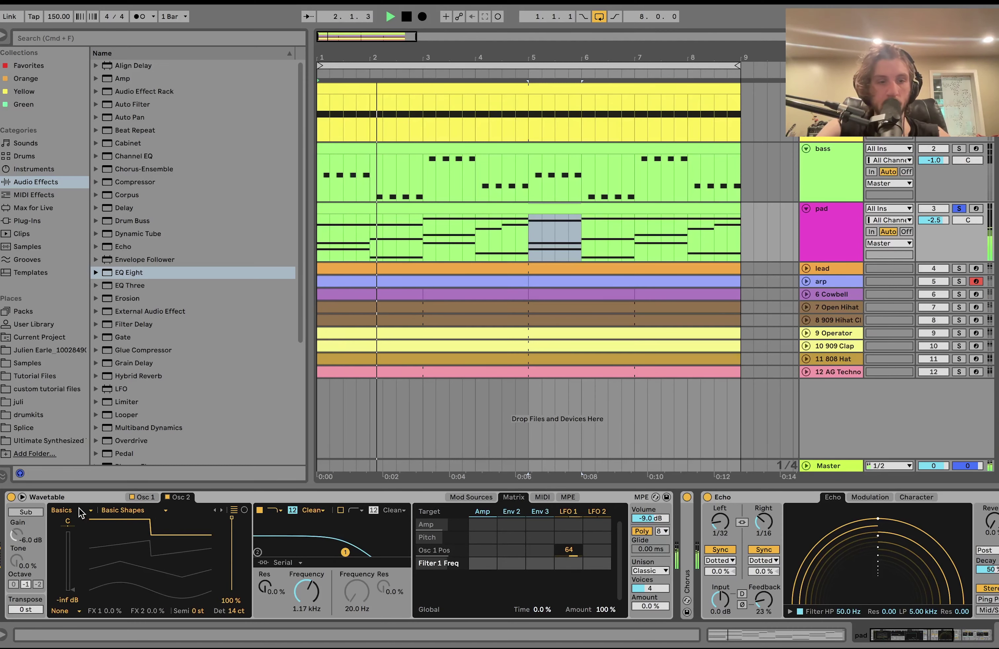
pyautogui.click(141, 497)
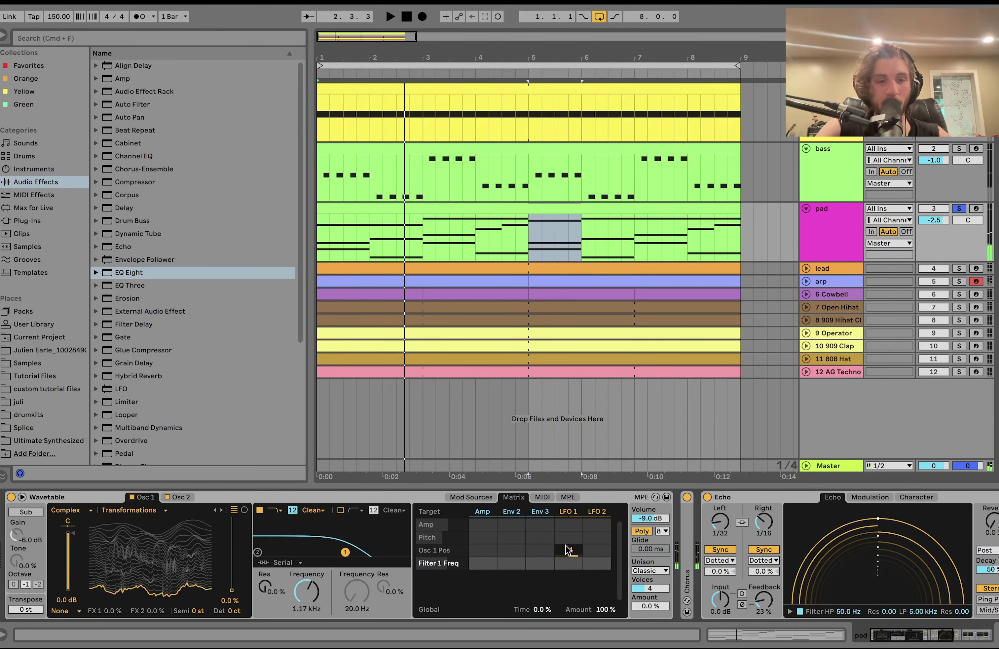
pyautogui.press('space')
pyautogui.press('space')
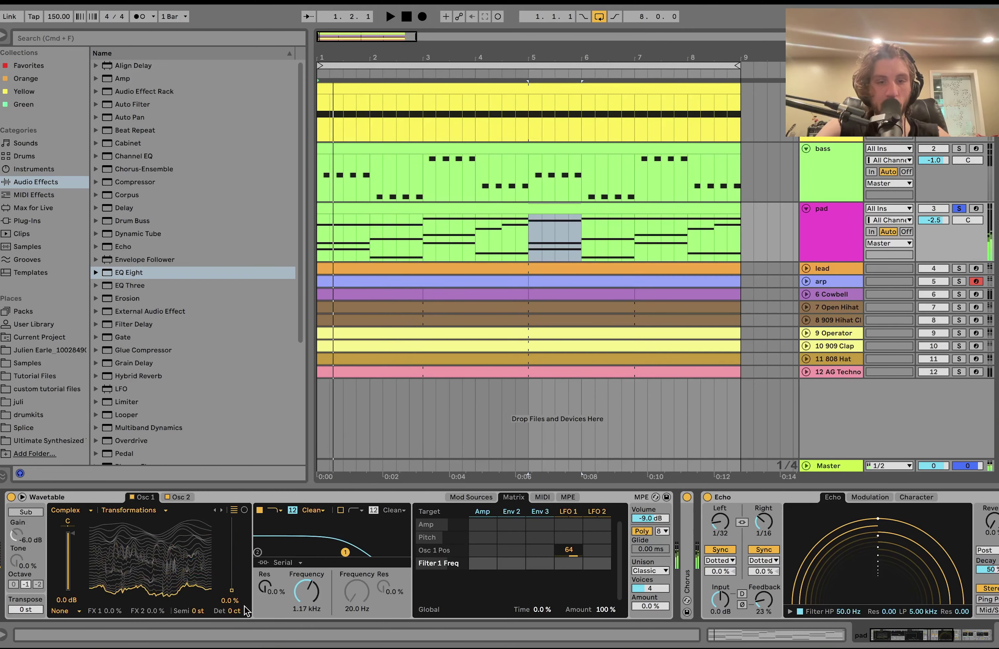
# Unfold the pad's Chorus effect, then solo the lead track instead of the pad.
pyautogui.hscroll(5, 388, 615)
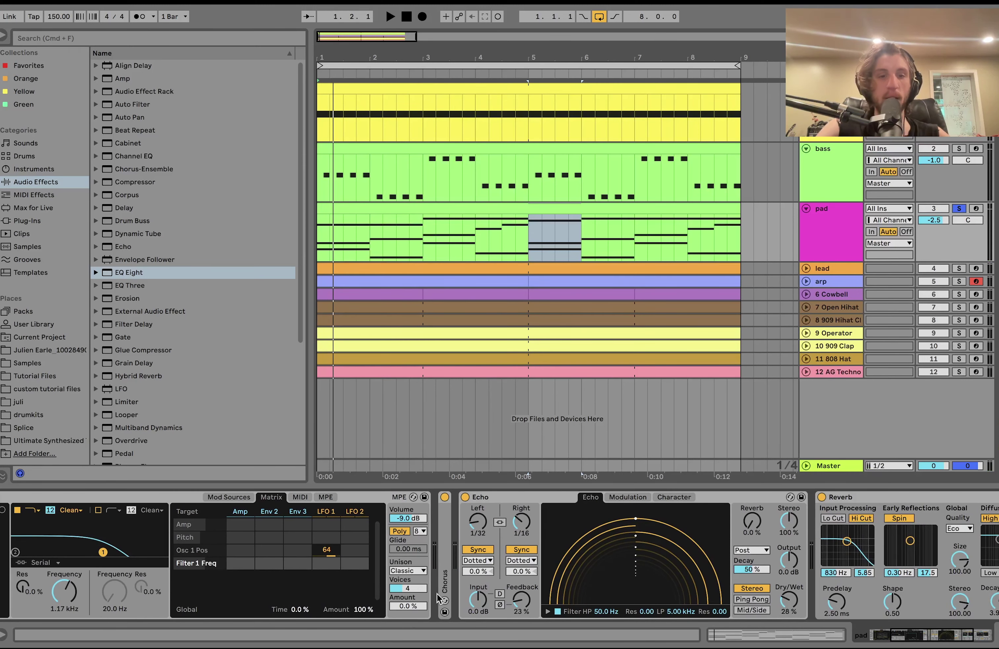
pyautogui.doubleClick(441, 577)
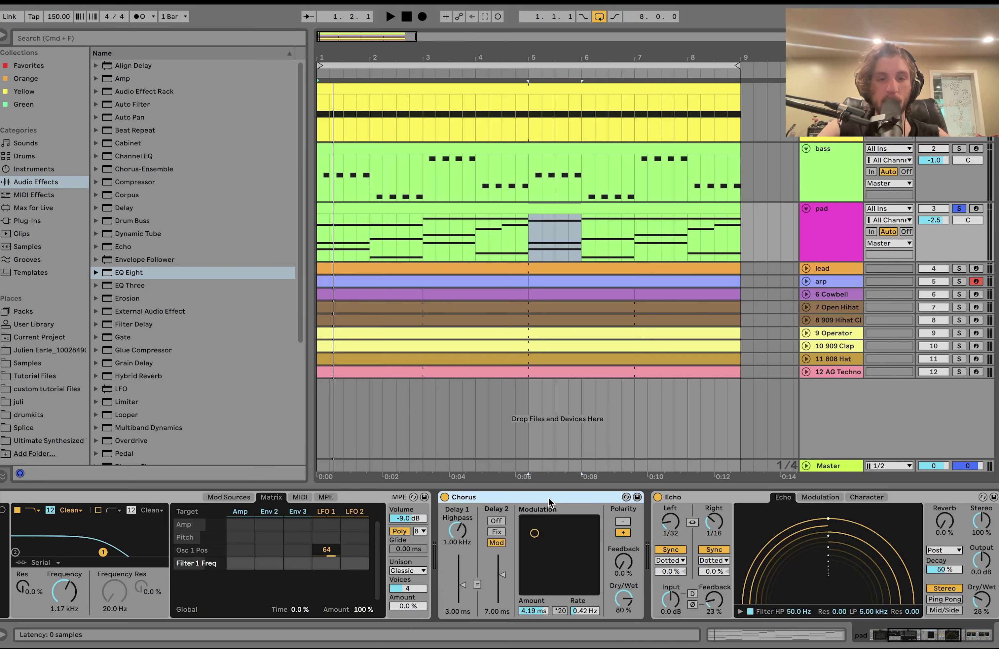
pyautogui.hscroll(5, 540, 516)
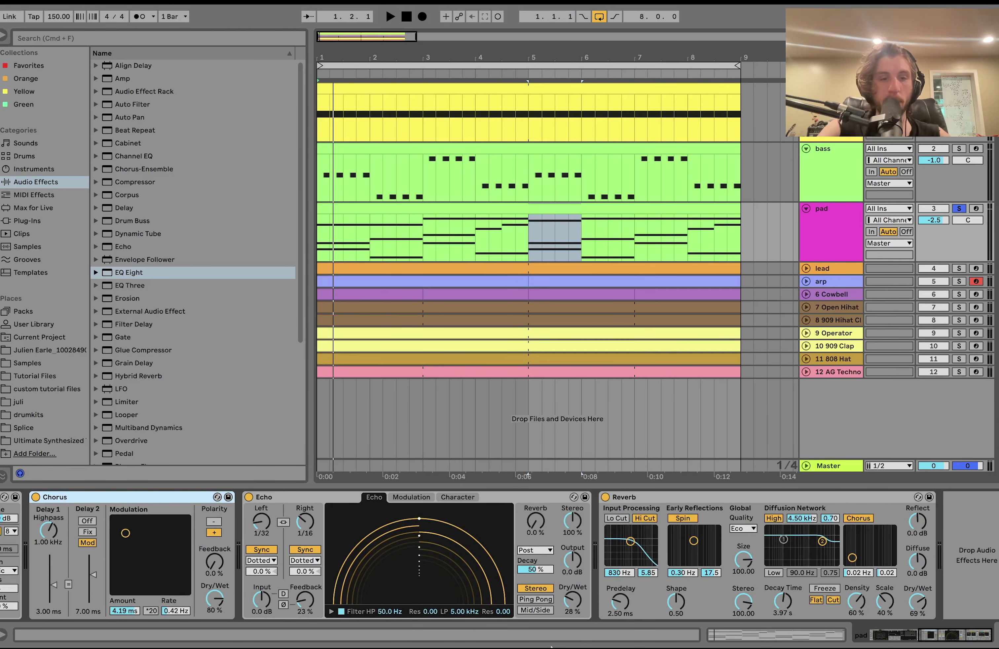
pyautogui.click(960, 268)
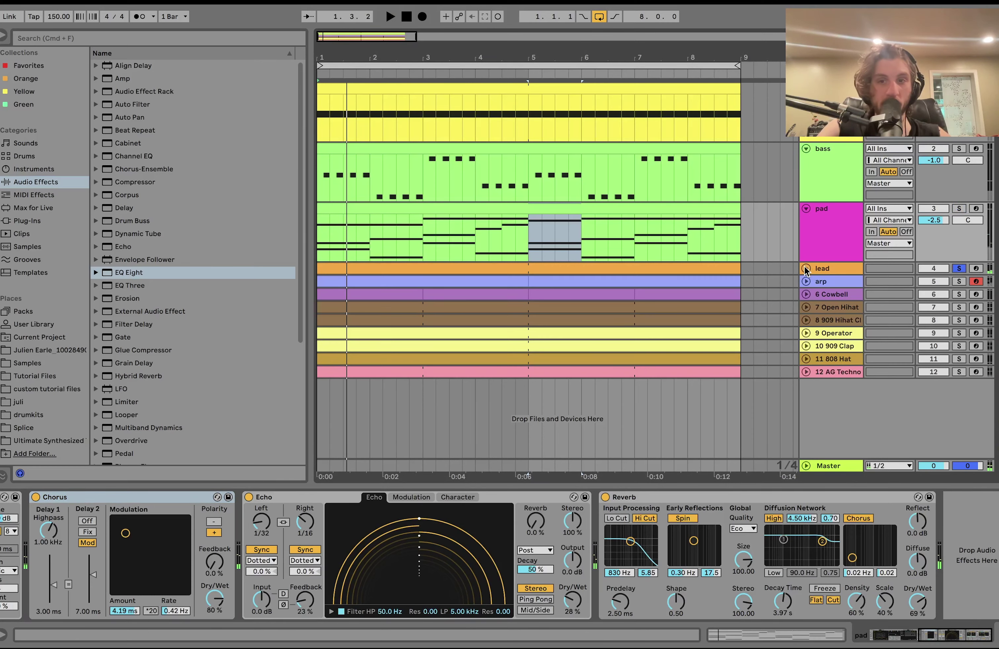
# Unfold the lead track, solo bass alongside it, and open the lead clip's notes.
pyautogui.click(825, 268)
pyautogui.press('space')
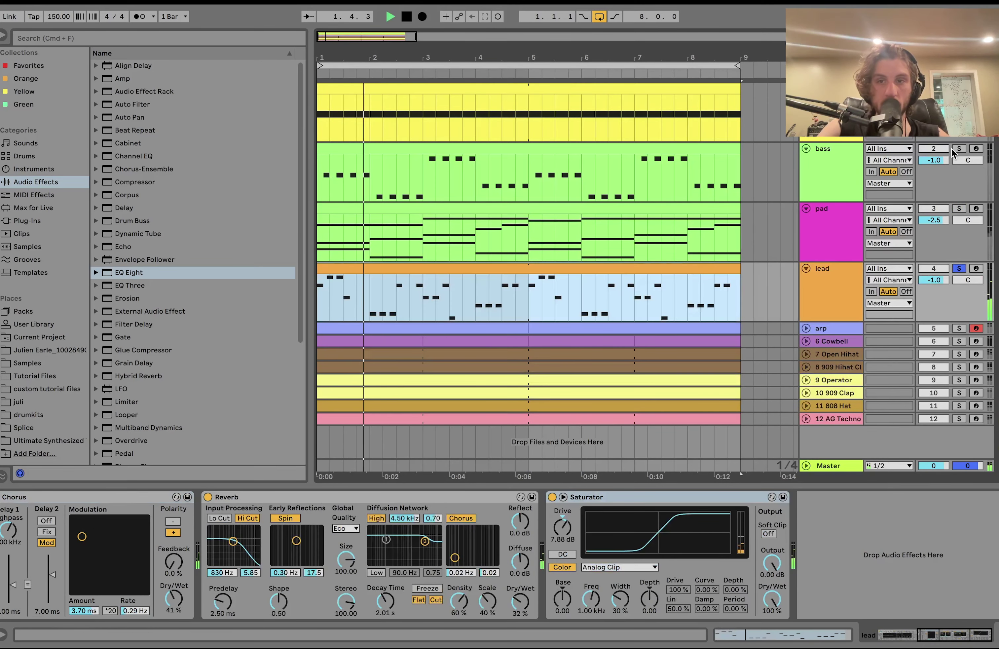
pyautogui.keyDown('super'); pyautogui.click(959, 149); pyautogui.keyUp('super')
pyautogui.doubleClick(693, 271)
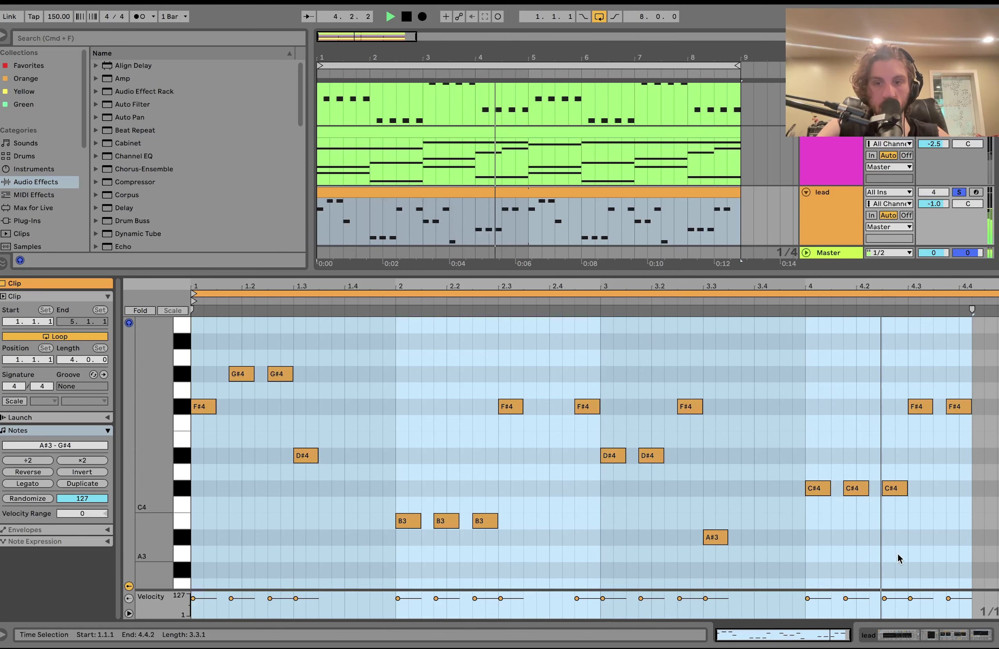
pyautogui.press('space')
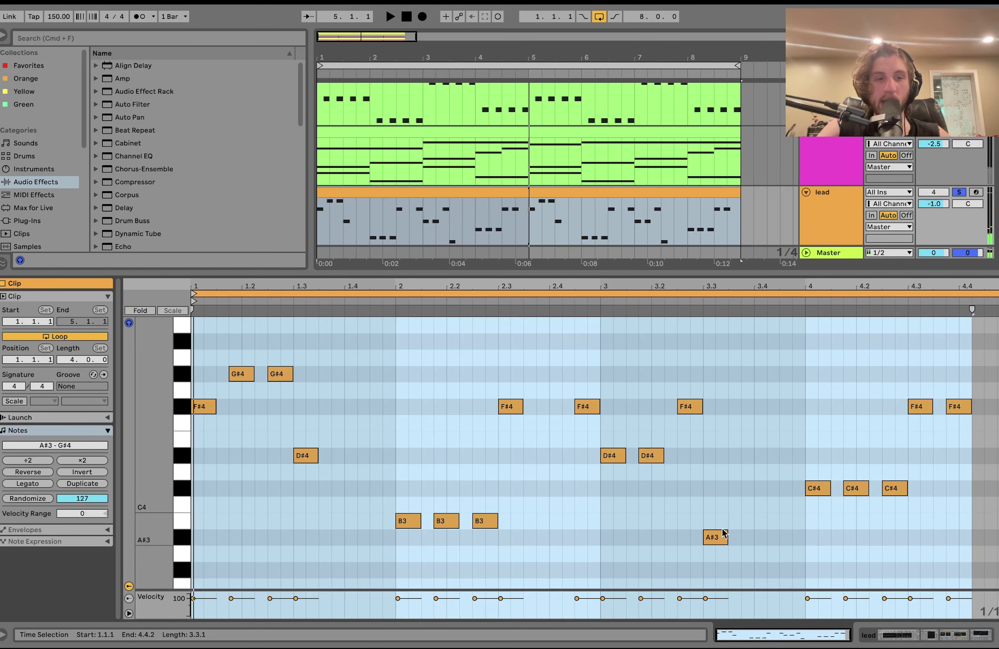
pyautogui.scroll(-3, 698, 519)
pyautogui.scroll(3, 697, 516)
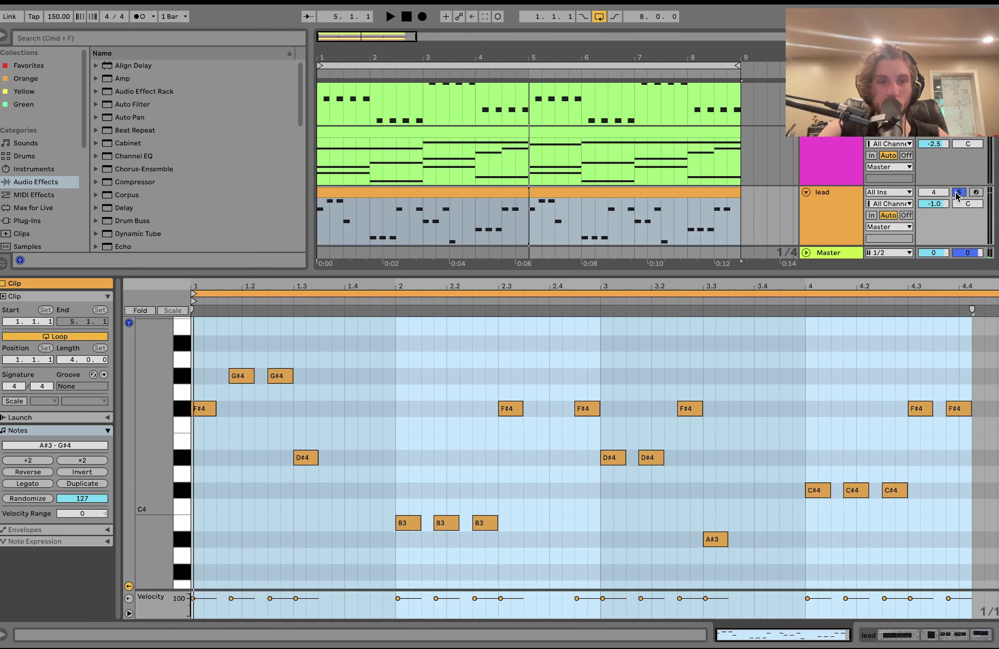
# Audition the lead riff, select its B3 notes, then show the lead's Chorus, Reverb and Saturator chain.
pyautogui.click(968, 206)
pyautogui.click(833, 215)
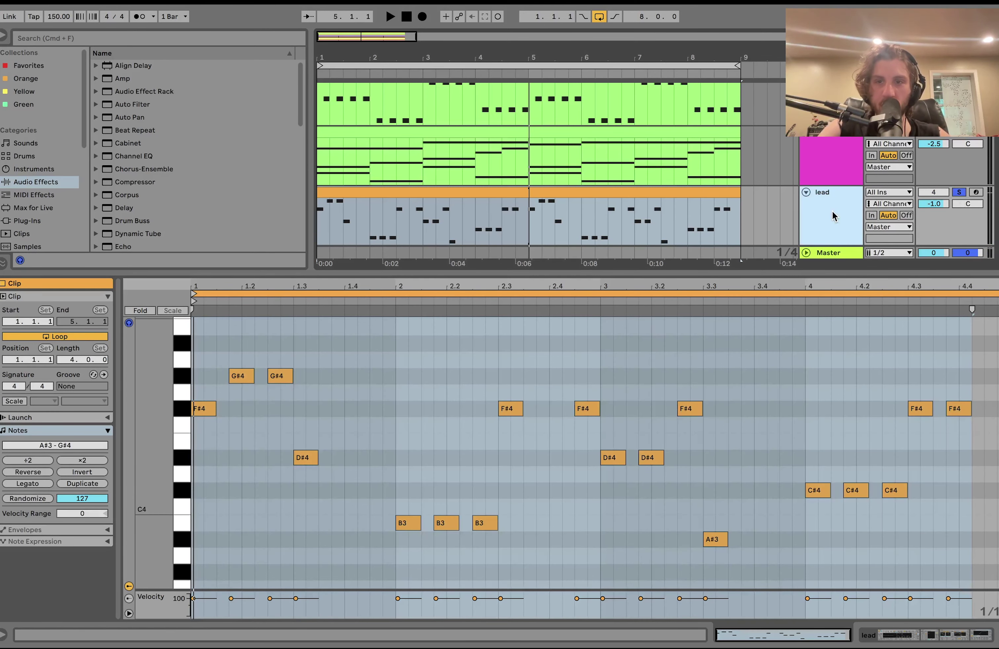
pyautogui.press('space')
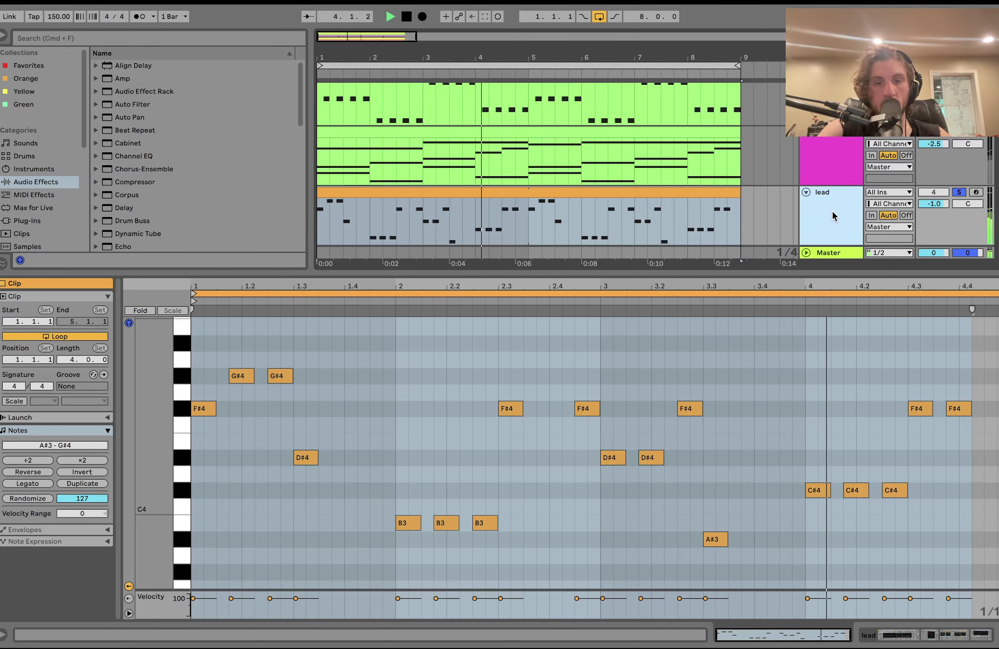
pyautogui.press('space')
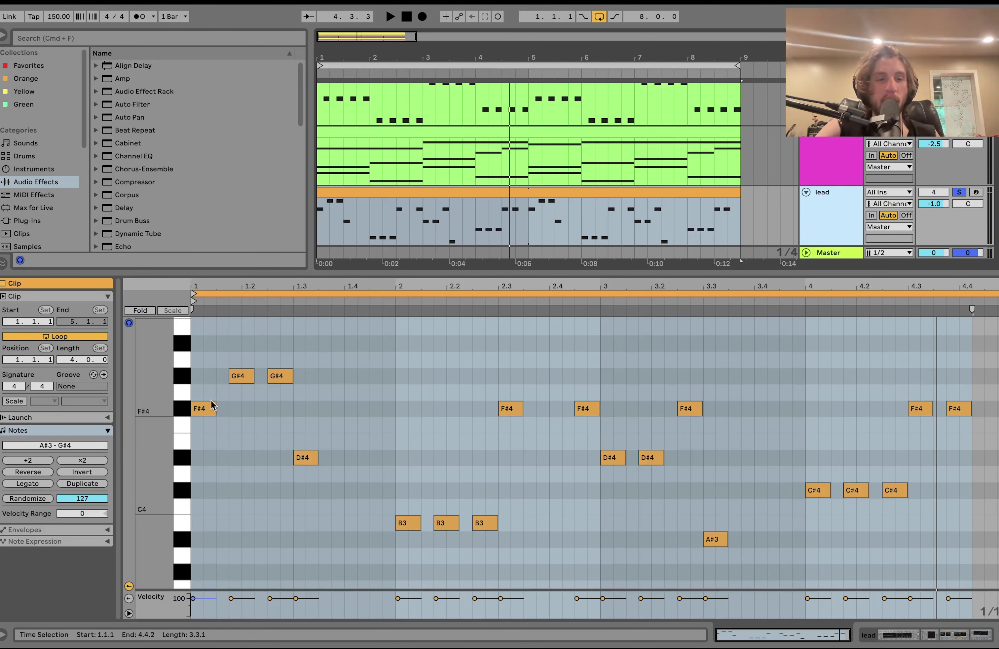
pyautogui.press('space')
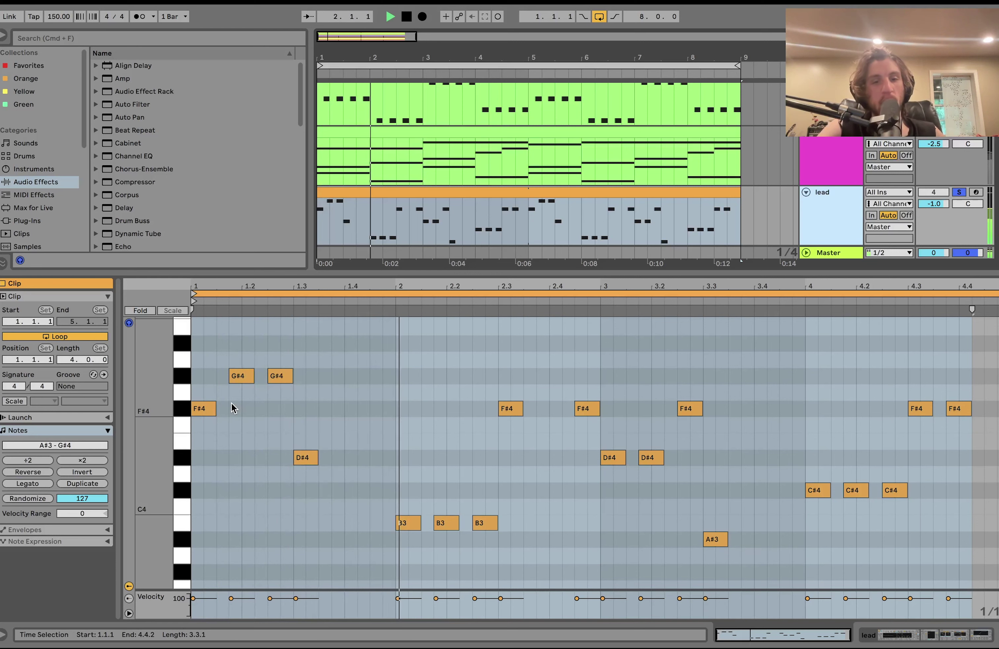
pyautogui.press('space')
pyautogui.click(436, 598)
pyautogui.click(410, 527)
pyautogui.click(831, 210)
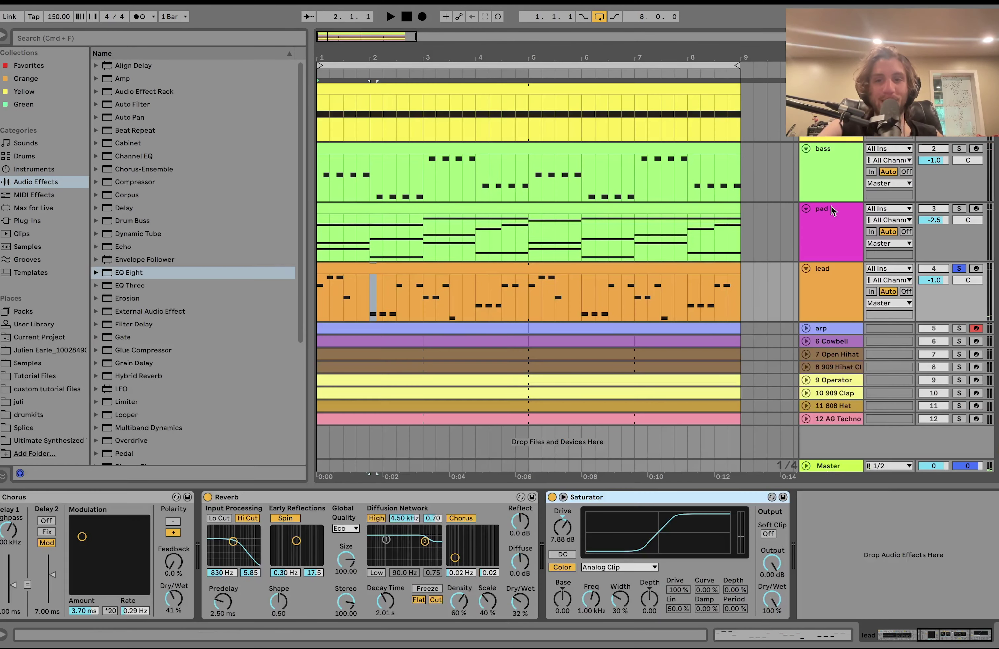
# Reopen the lead clip's notes while playing, then return to the lead's device chain.
pyautogui.click(653, 267)
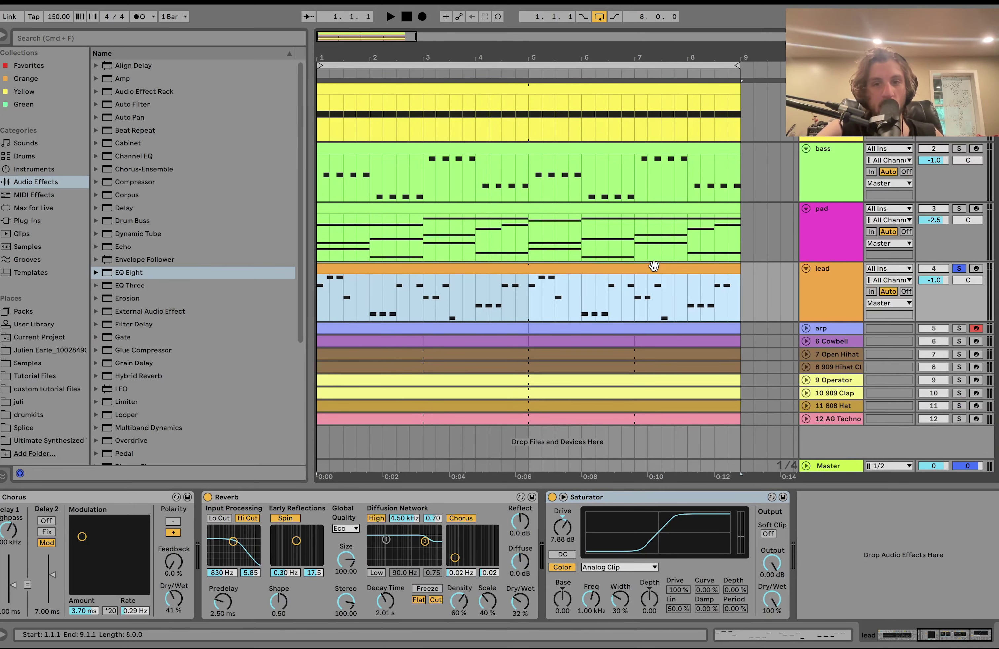
pyautogui.doubleClick(654, 267)
pyautogui.press('space')
pyautogui.click(951, 634)
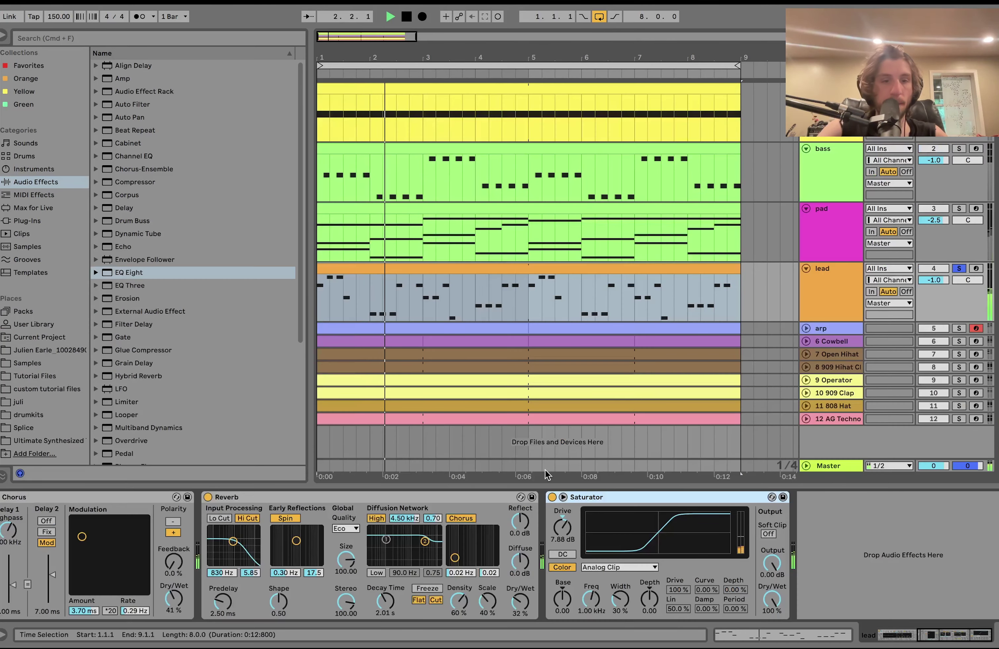
pyautogui.hscroll(-5, 457, 511)
pyautogui.press('space')
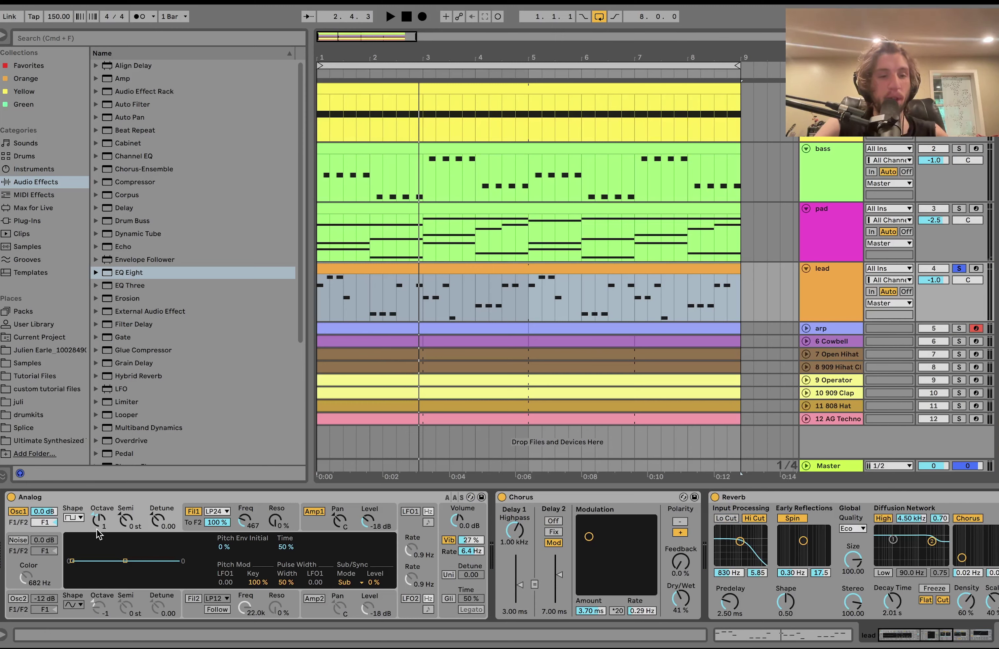
# Show Analog's Filter 1 envelope, then solo the arp track instead of the lead and expand it.
pyautogui.click(268, 519)
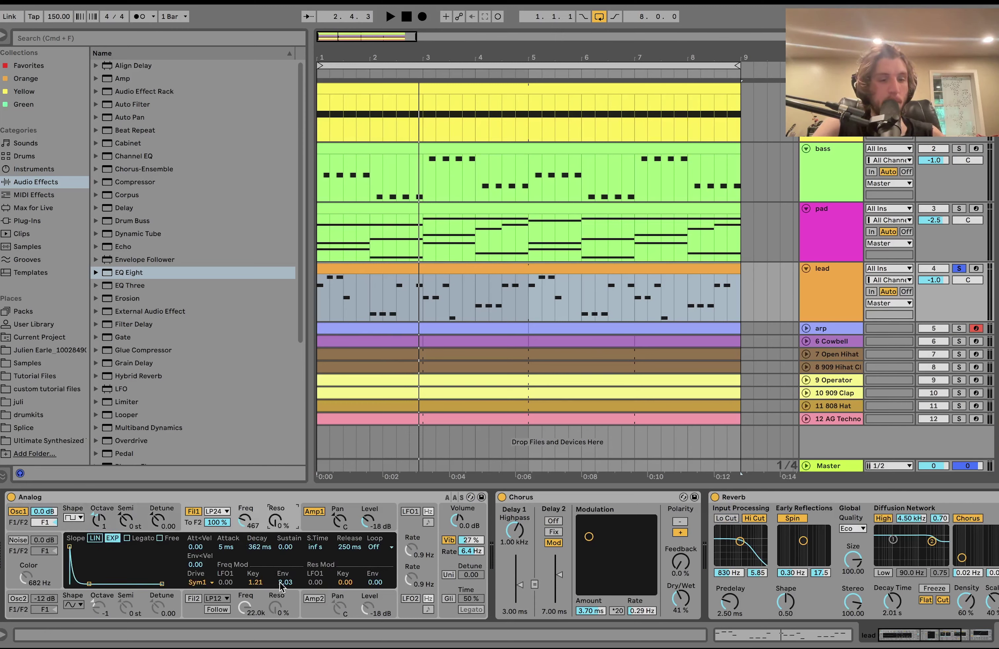
pyautogui.hscroll(2, 380, 533)
pyautogui.hscroll(10, 424, 561)
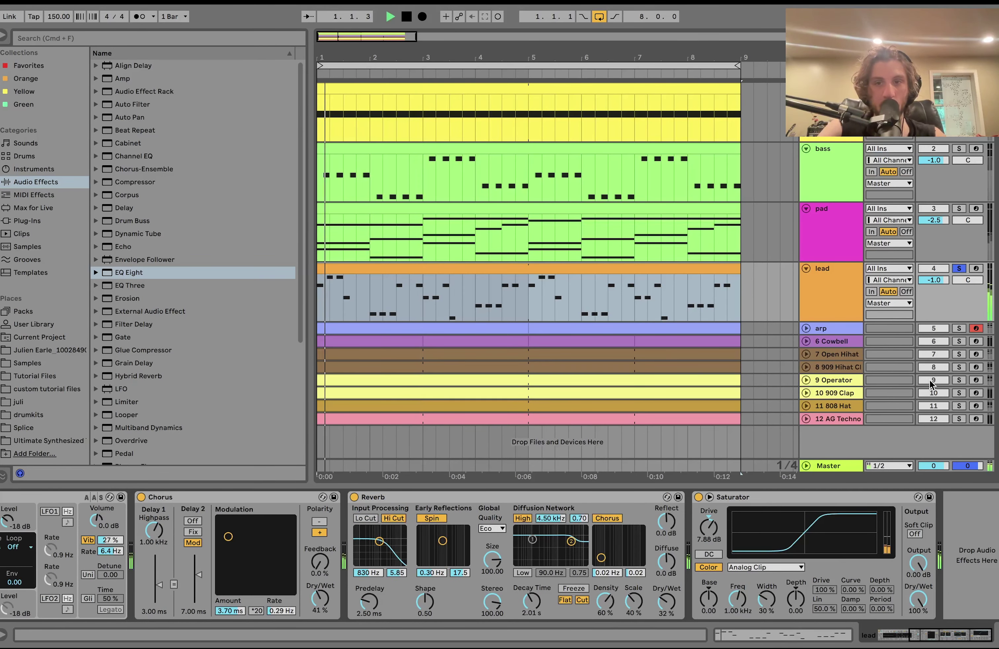
pyautogui.click(959, 328)
pyautogui.click(805, 328)
# Open the arp clip's notes while playing and zoom the note range out to C2–C6.
pyautogui.doubleClick(495, 330)
pyautogui.press('space')
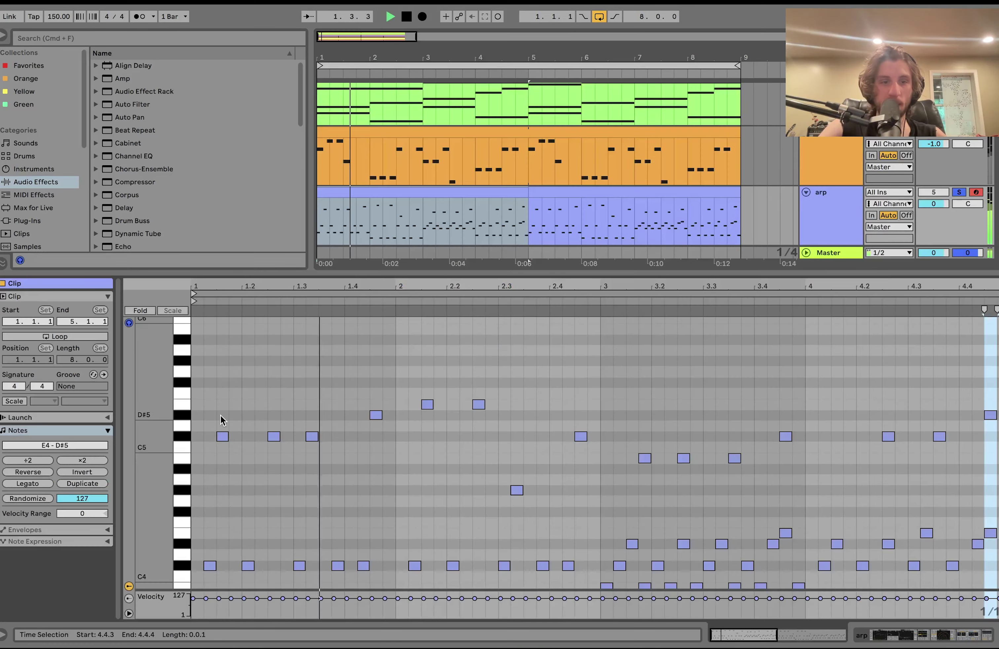
pyautogui.moveTo(154, 417); pyautogui.dragTo(153, 420)
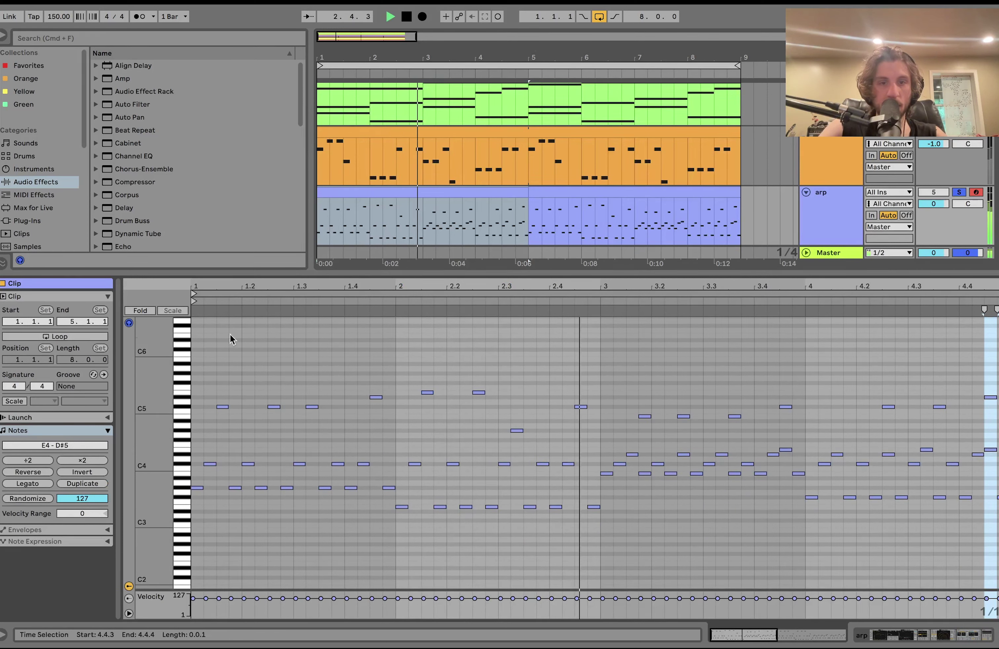
pyautogui.click(510, 190)
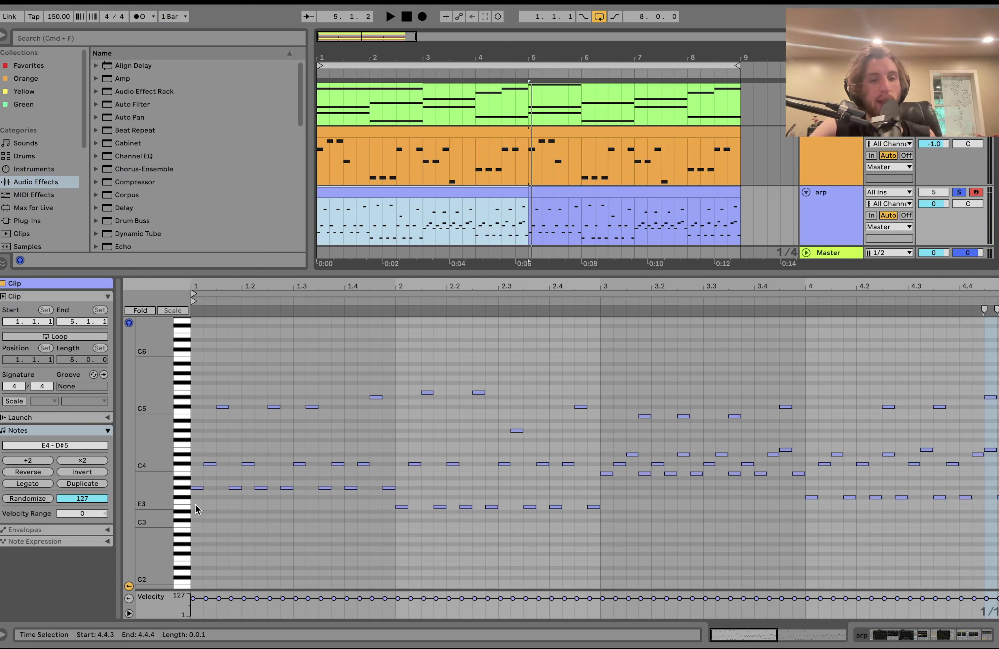
# Select the arp's G#3, C4 and C5 notes at bar 1, then the C#4 and C#5 notes.
pyautogui.click(196, 487)
pyautogui.moveTo(197, 501)
pyautogui.mouseDown()
pyautogui.moveTo(219, 405)
pyautogui.moveTo(199, 498)
pyautogui.mouseUp()
pyautogui.click(207, 463)
pyautogui.click(224, 406)
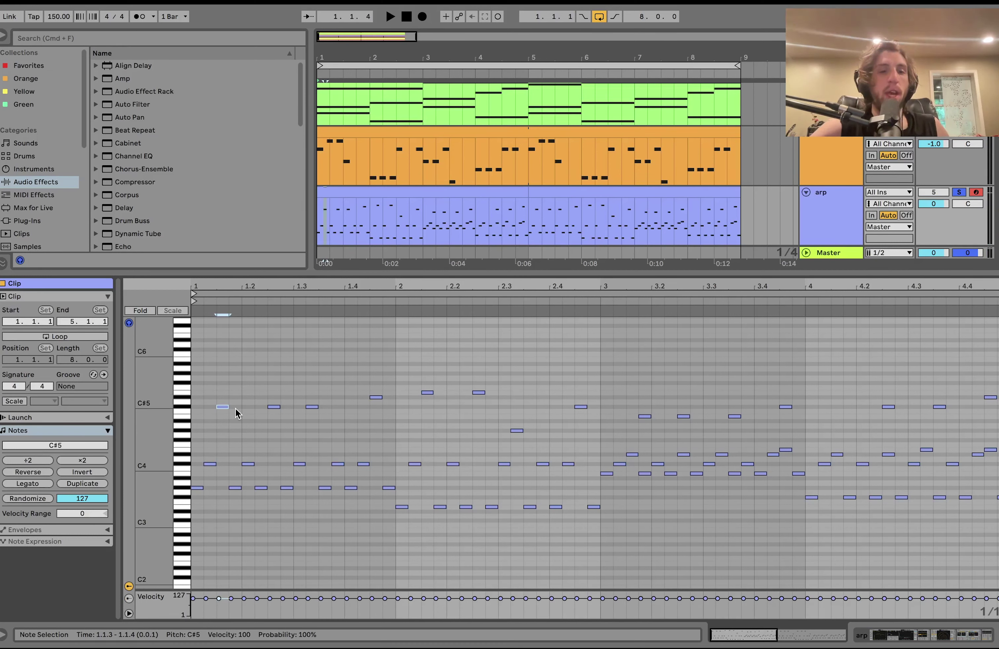
# Audition the arp while selecting its G#3 and C4 notes, then the C#5 note at 1.2.3.
pyautogui.press('space')
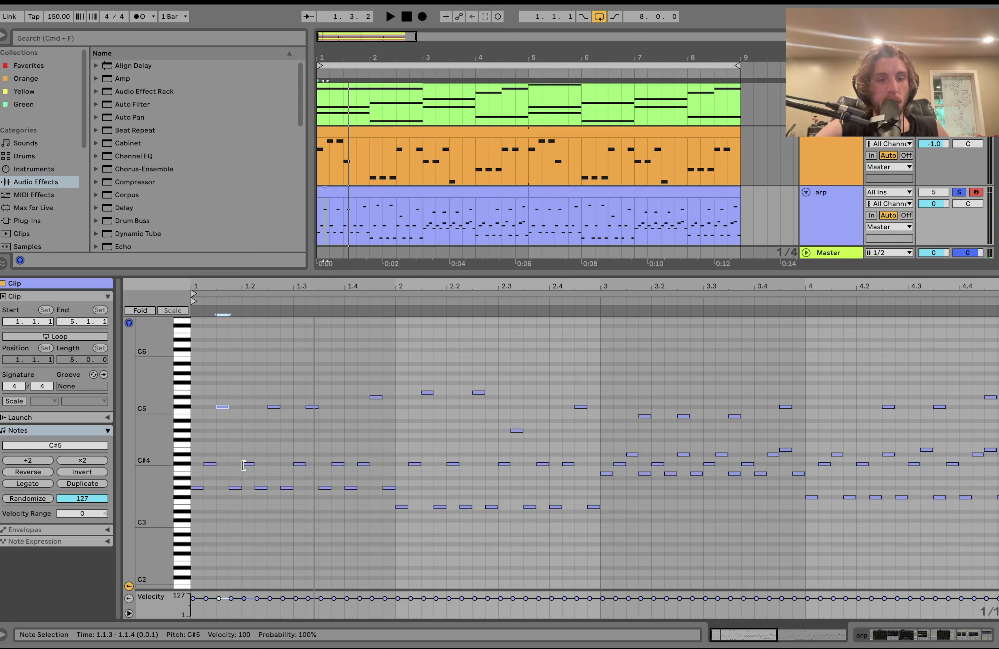
pyautogui.press('space')
pyautogui.moveTo(199, 499); pyautogui.dragTo(218, 385)
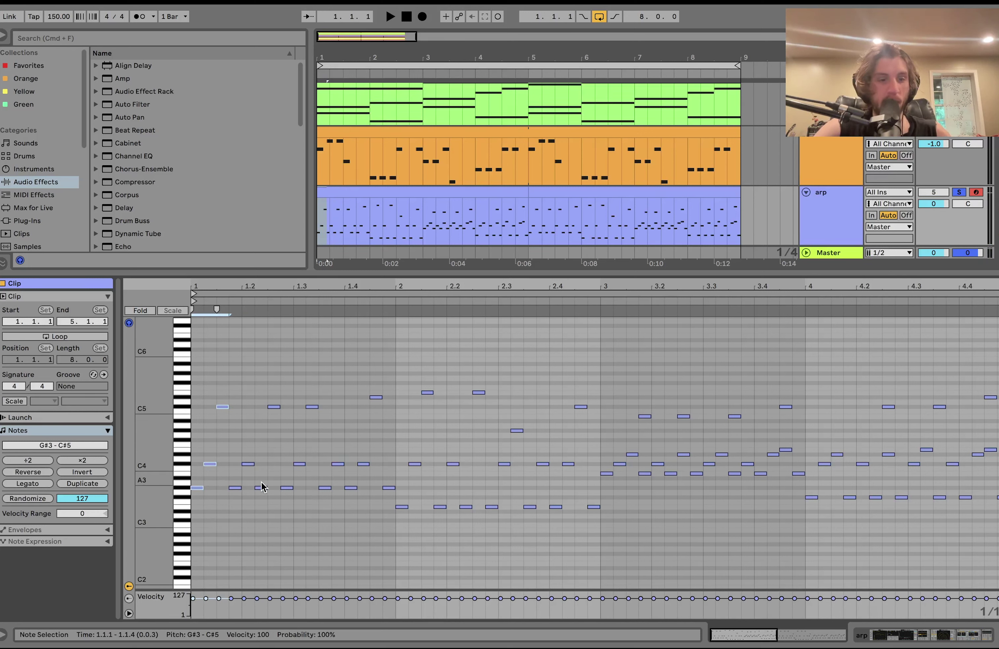
pyautogui.press('space')
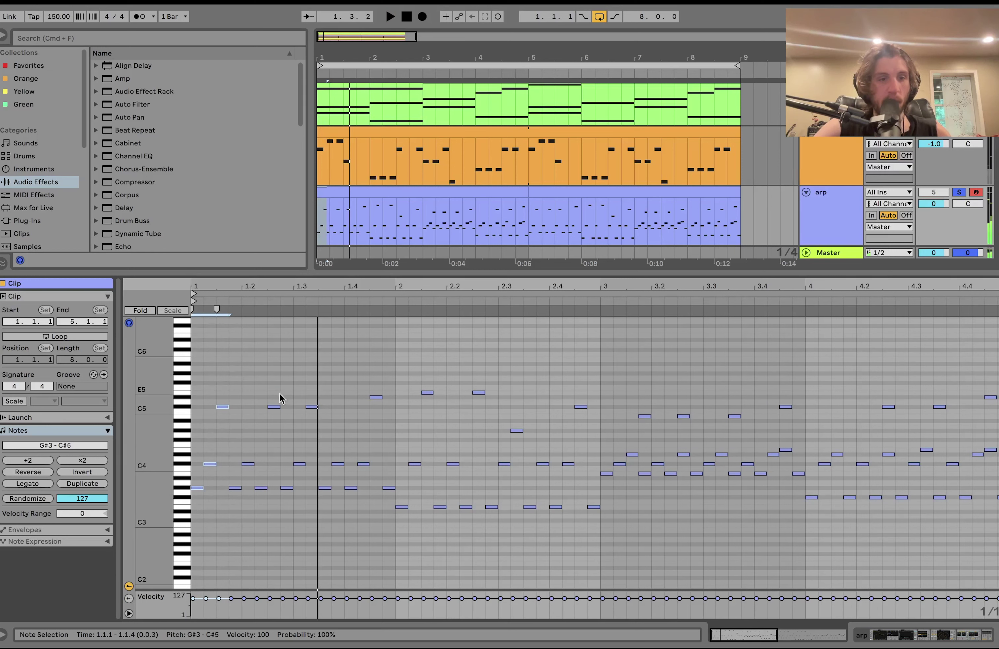
pyautogui.moveTo(276, 393); pyautogui.dragTo(268, 428)
pyautogui.press('space')
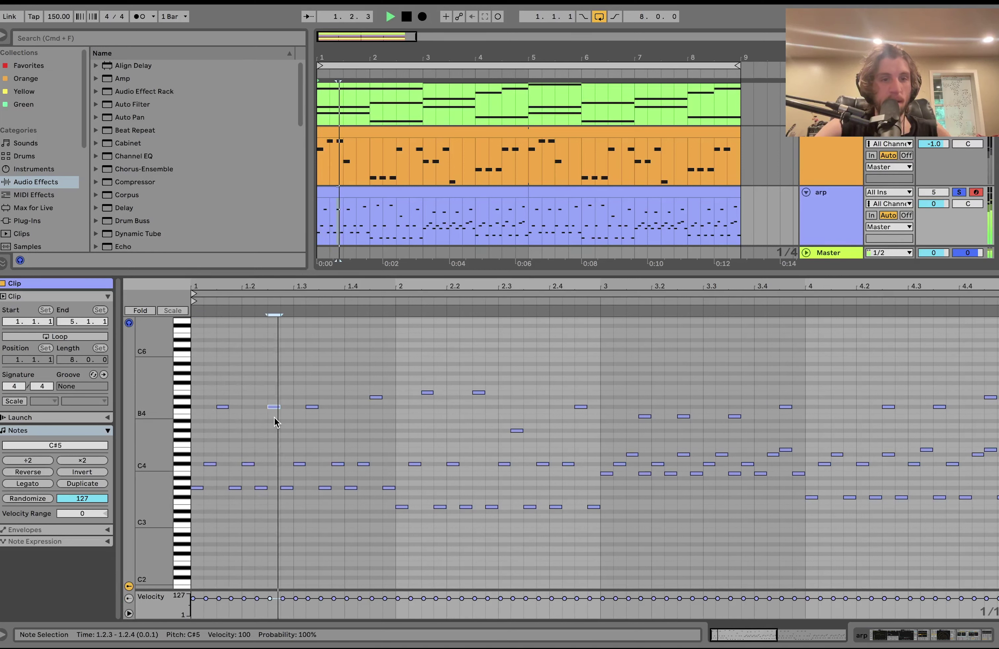
pyautogui.press('space')
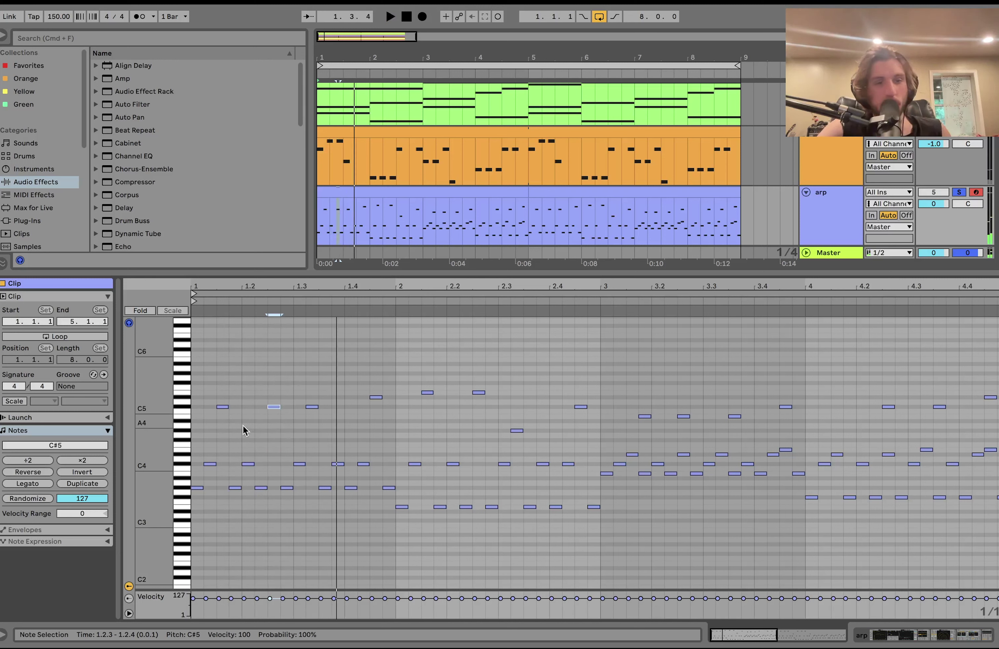
pyautogui.press('space')
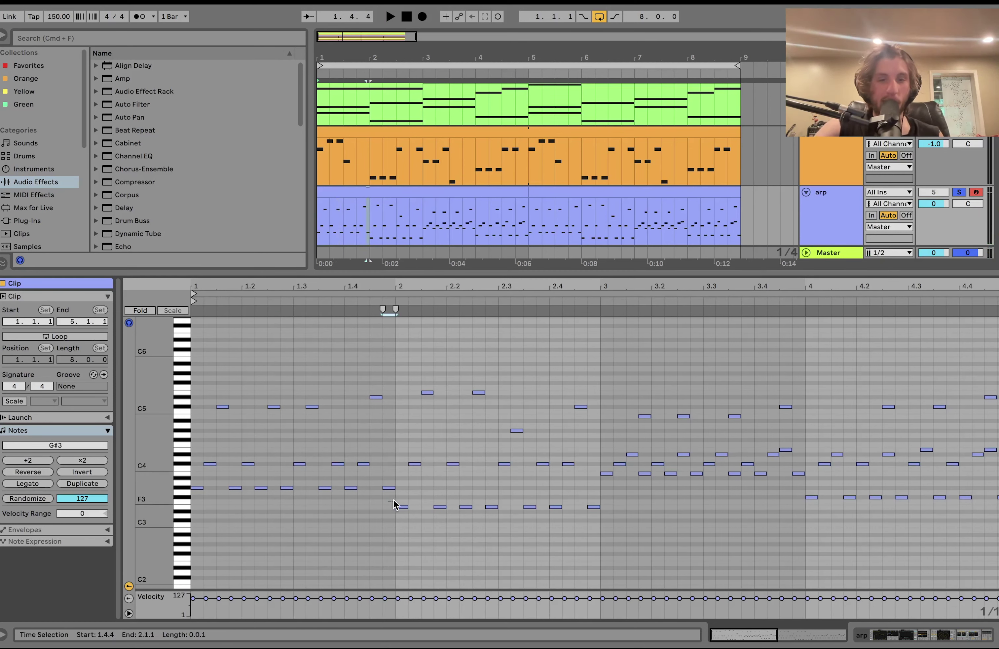
# Select the seven E3 notes in bar 2, the B3 and F#3 notes, and the four C#4 notes in bar 4.
pyautogui.moveTo(392, 499); pyautogui.dragTo(624, 564)
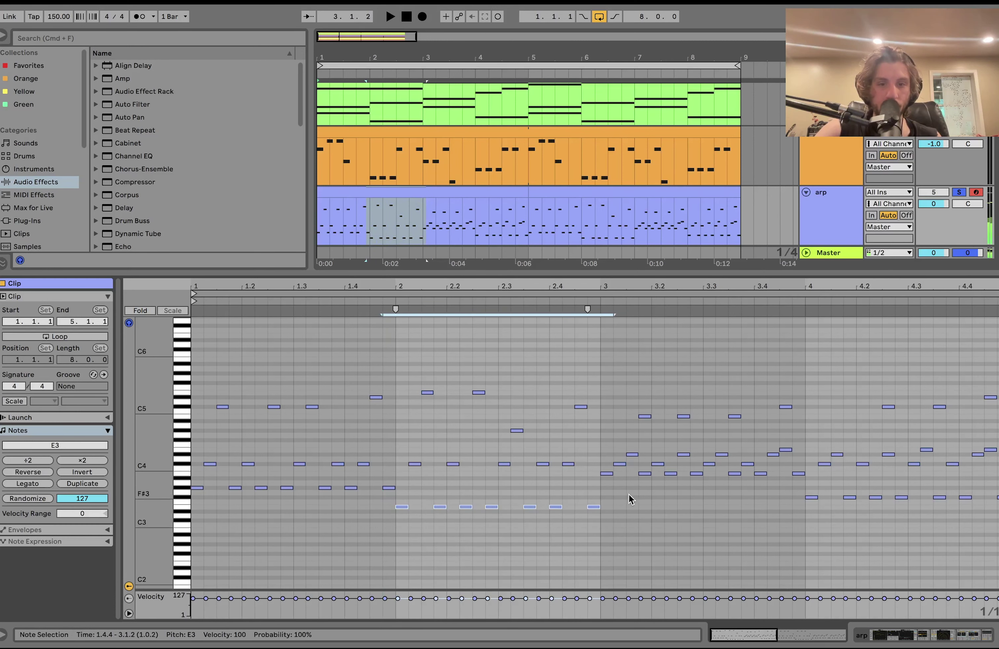
pyautogui.click(607, 473)
pyautogui.click(849, 497)
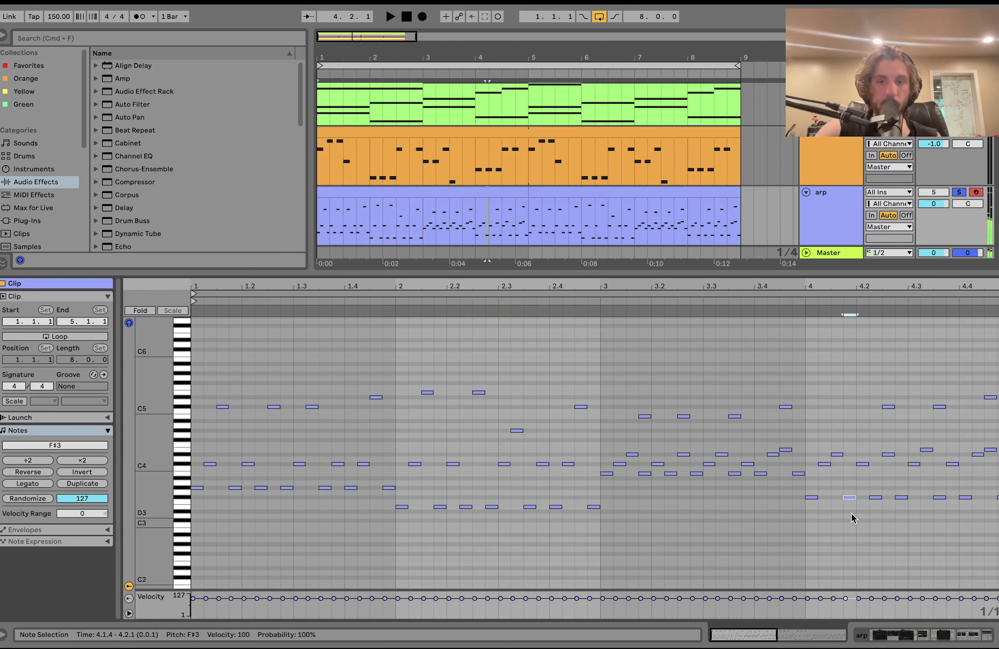
pyautogui.press('space')
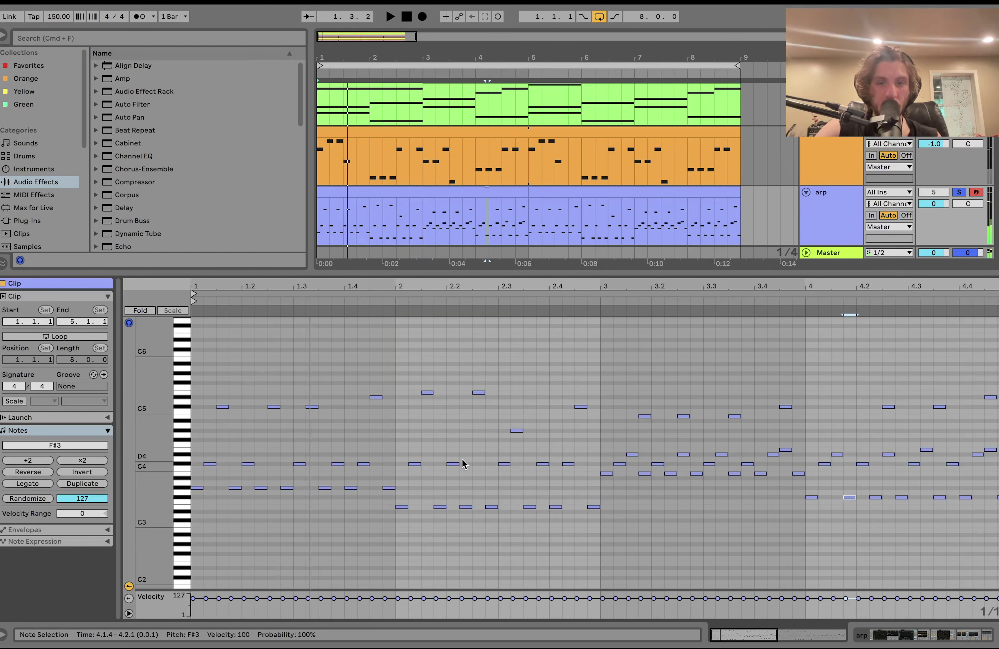
pyautogui.moveTo(813, 464); pyautogui.dragTo(966, 469)
pyautogui.press('space')
pyautogui.press('space')
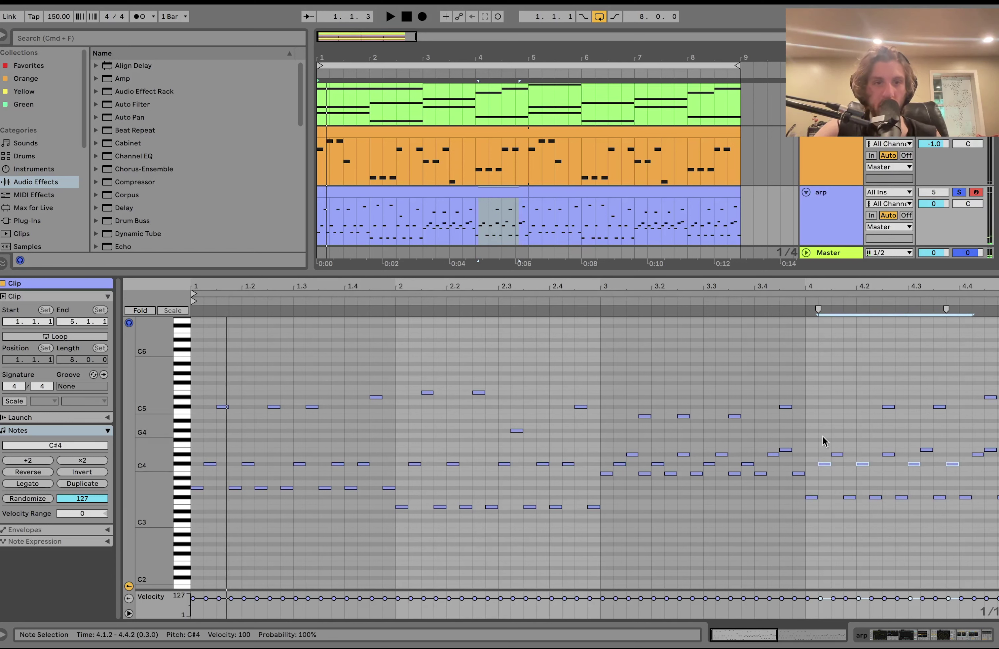
pyautogui.press('space')
pyautogui.hotkey('shift', 'Tab')
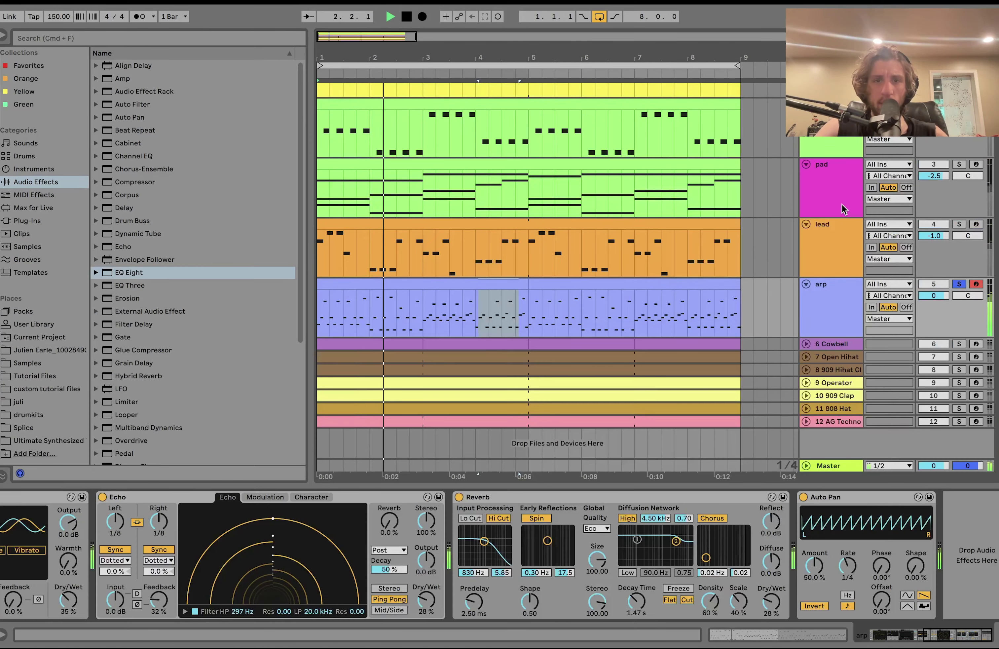
pyautogui.click(489, 283)
pyautogui.hscroll(-10, 513, 511)
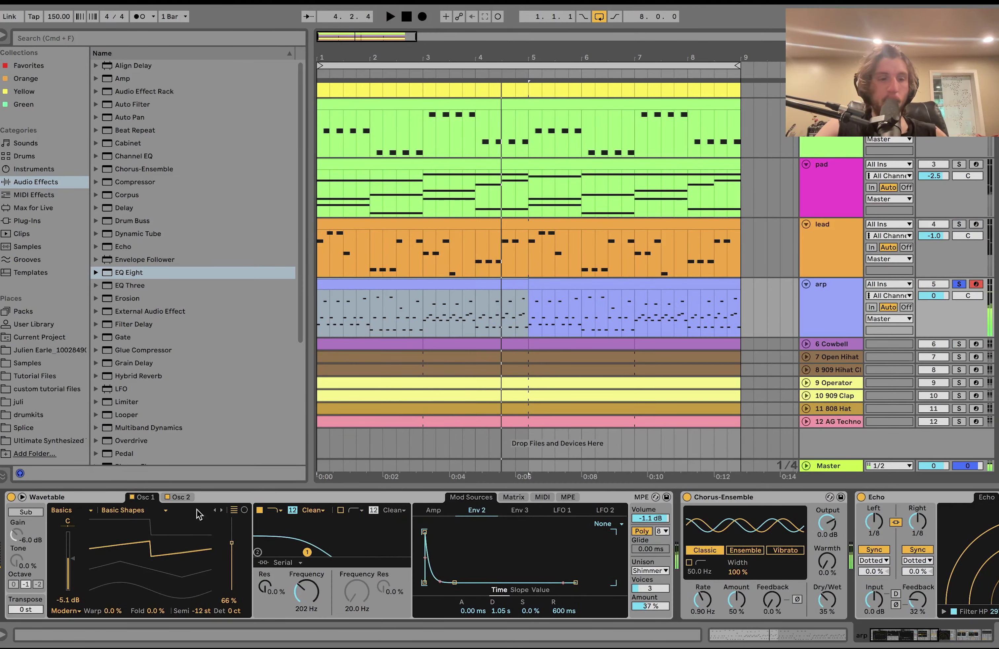
pyautogui.click(67, 496)
pyautogui.click(179, 497)
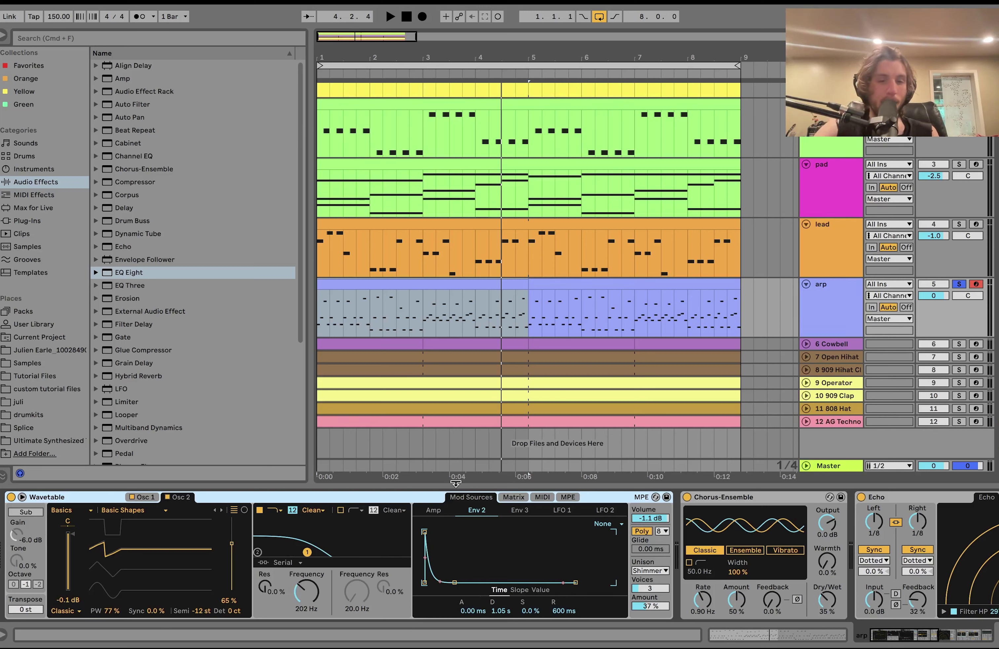
pyautogui.click(513, 497)
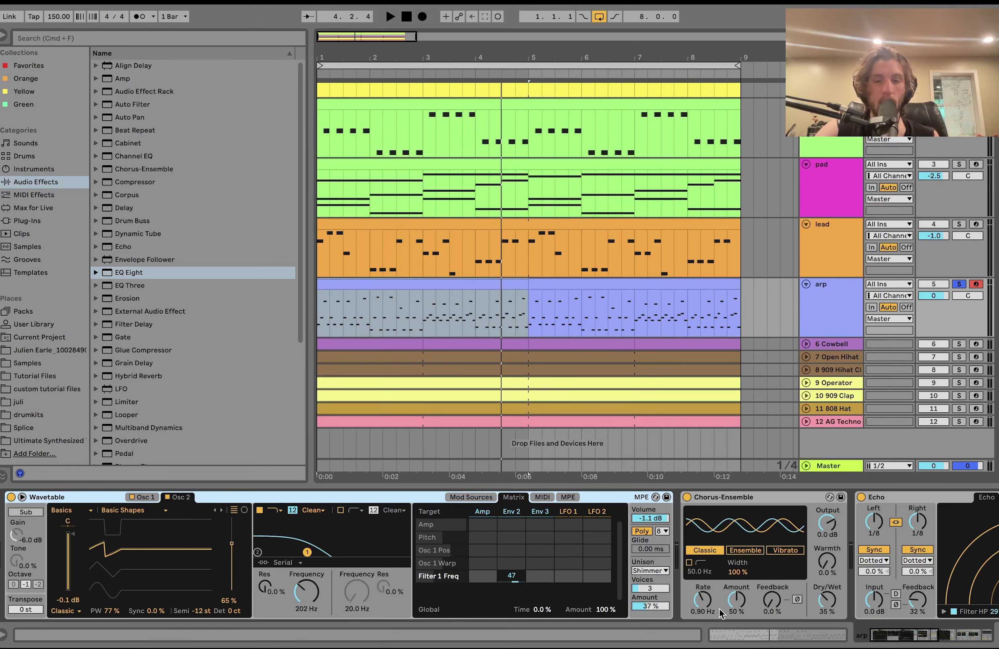
pyautogui.hscroll(10, 653, 592)
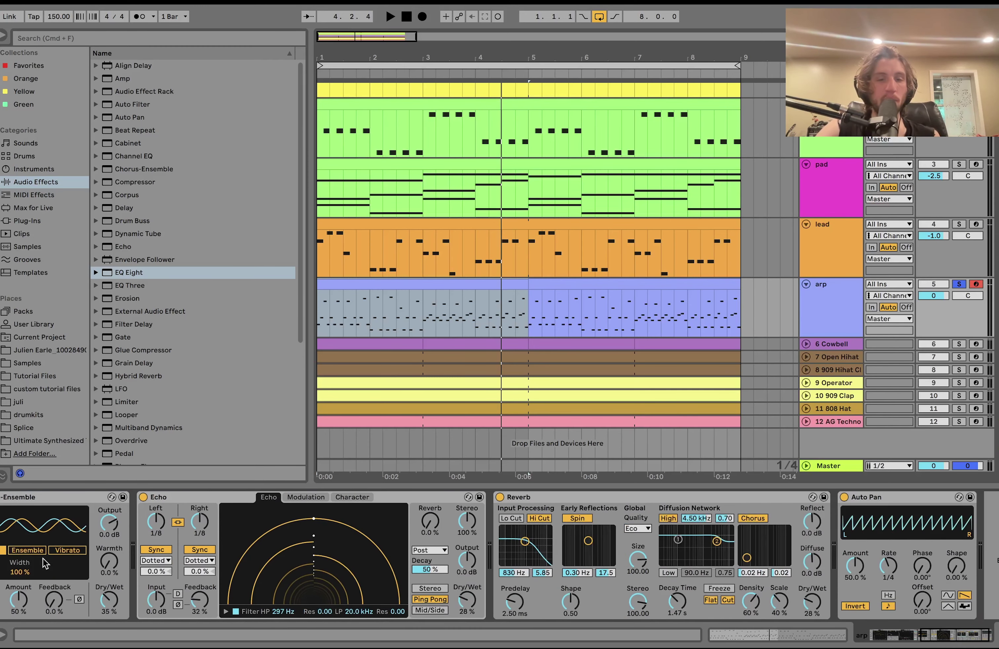
pyautogui.hscroll(-3, 243, 569)
pyautogui.hscroll(5, 633, 584)
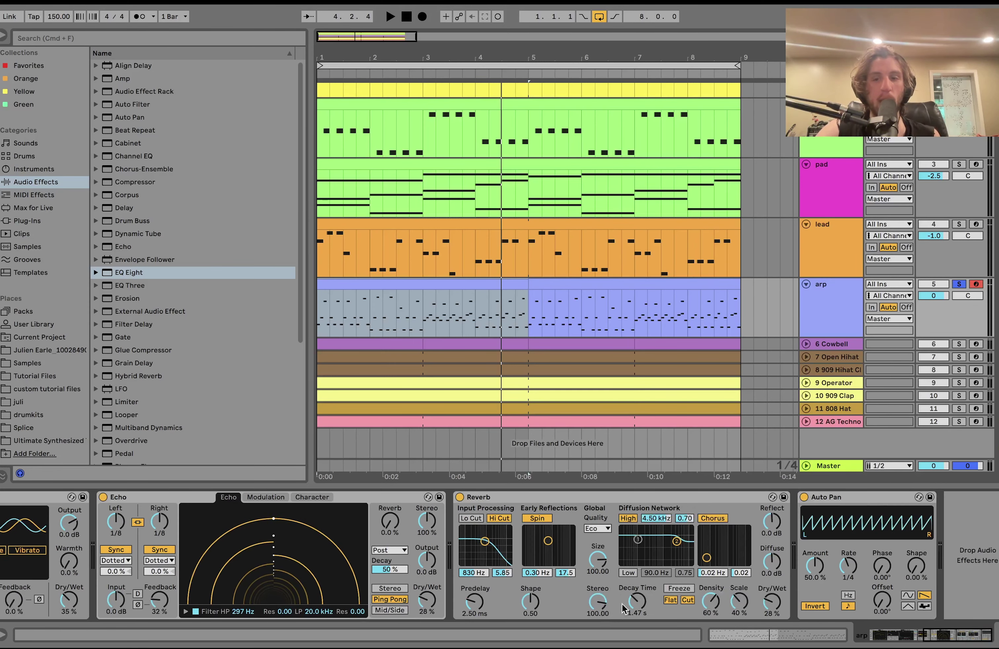
pyautogui.scroll(2, 835, 384)
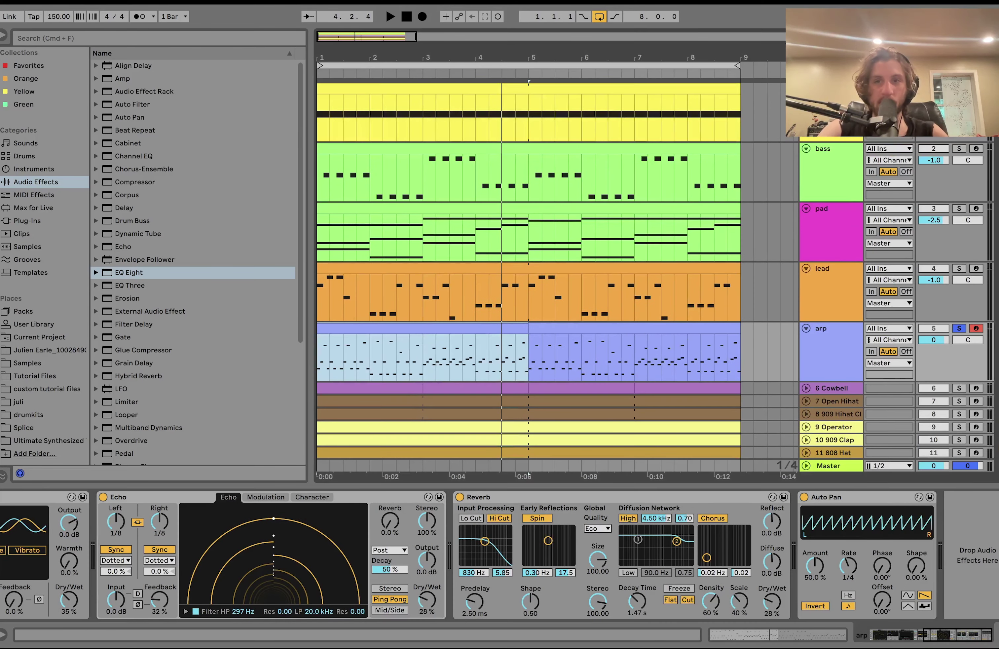
# Unsolo the arp and play the full arrangement with the arp track selected.
pyautogui.press('space')
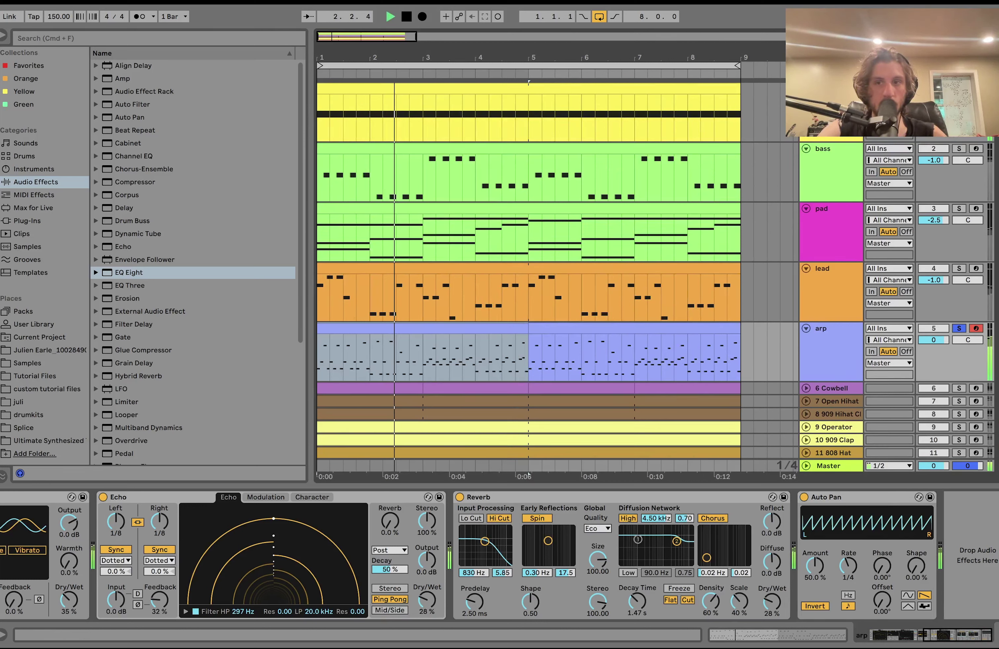
pyautogui.click(958, 327)
pyautogui.press('space')
pyautogui.click(806, 357)
pyautogui.press('space')
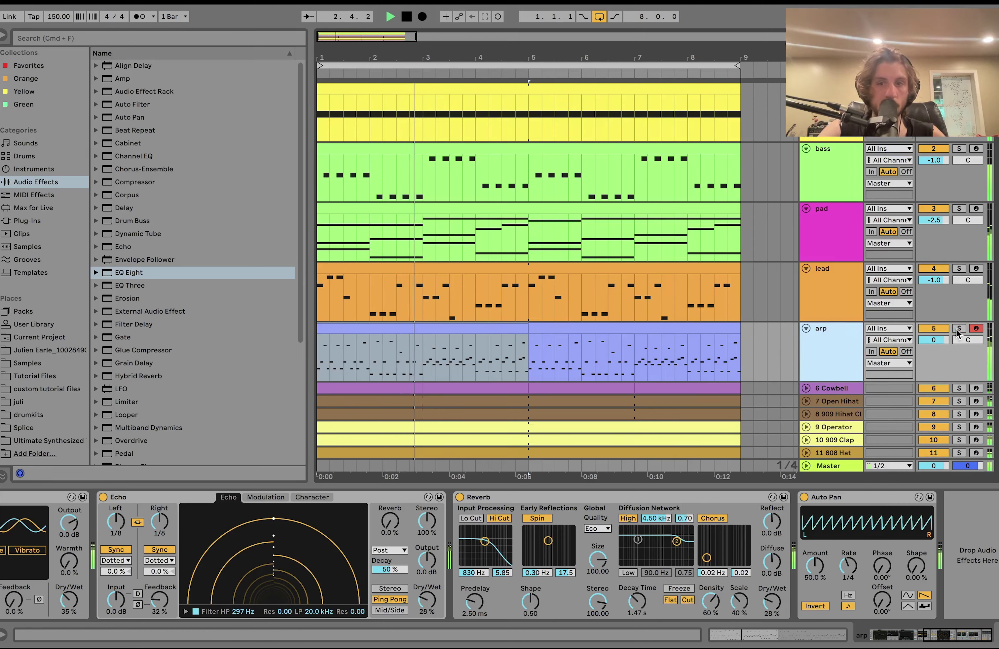
pyautogui.press('space')
pyautogui.scroll(-2, 957, 333)
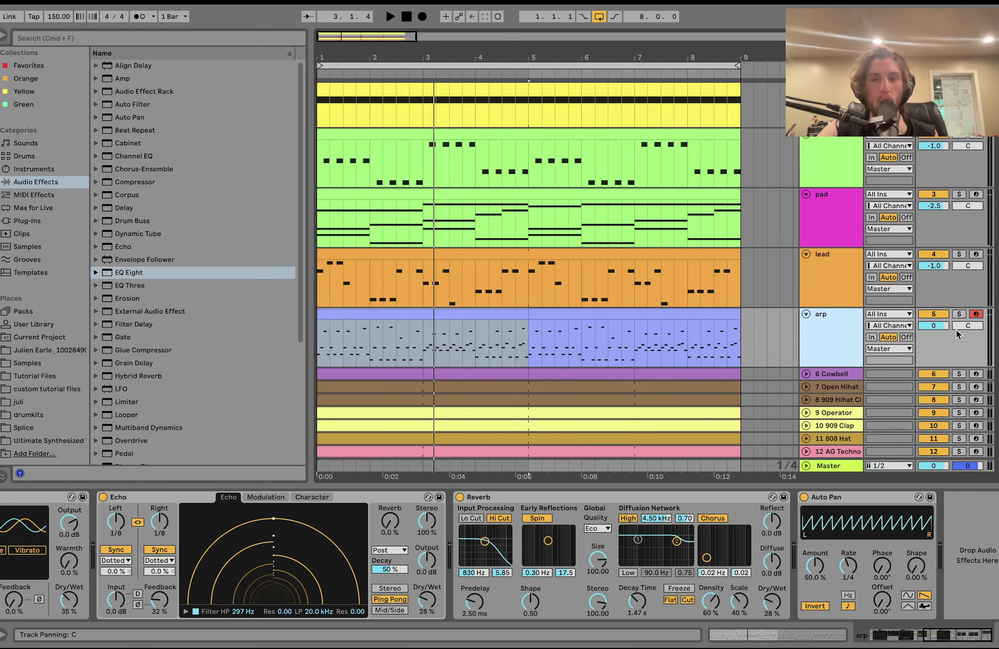
# Mute the arp and pad, then select the lead track to show its Chorus, Reverb and Saturator.
pyautogui.click(932, 314)
pyautogui.click(933, 194)
pyautogui.press('space')
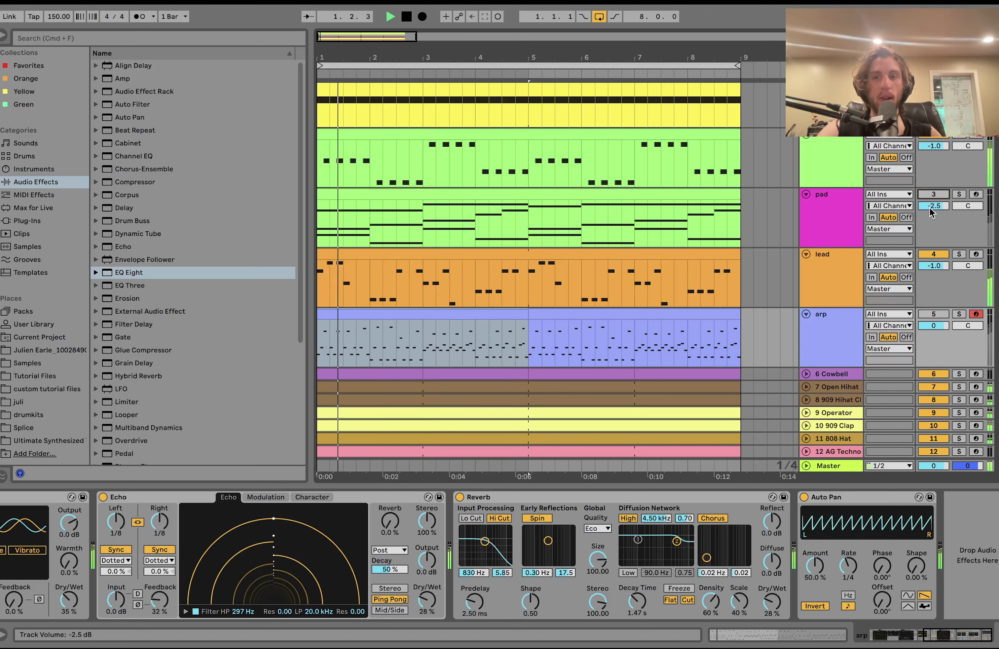
pyautogui.click(825, 273)
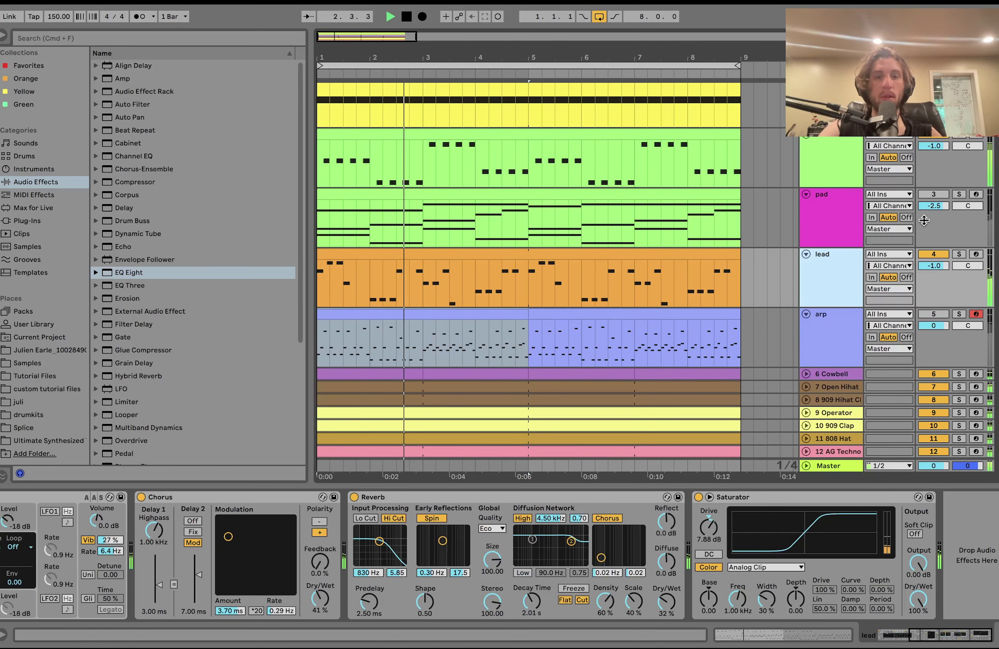
pyautogui.click(934, 194)
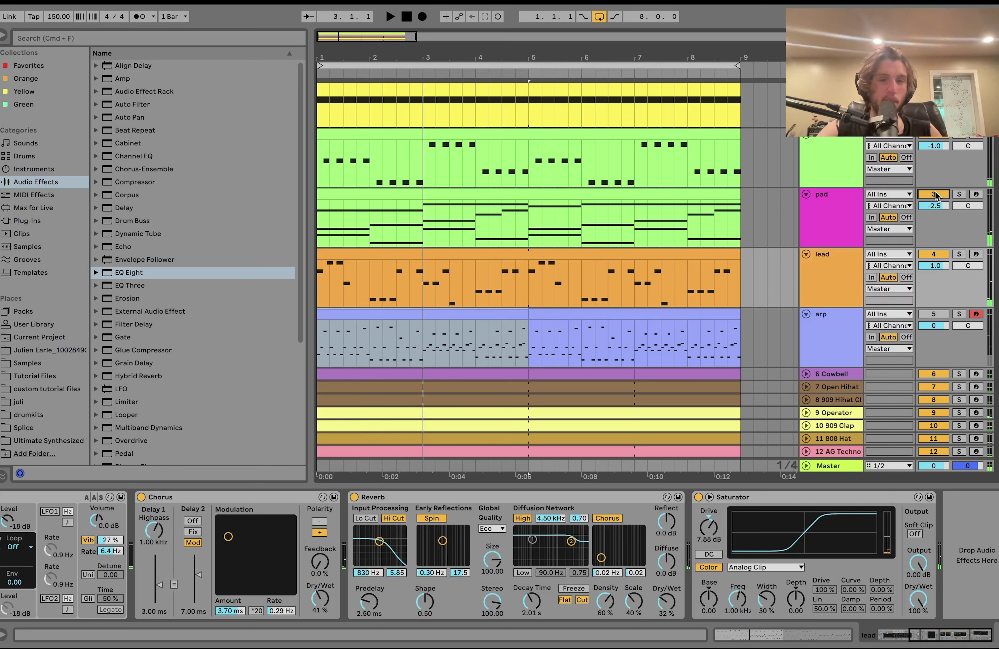
pyautogui.press('space')
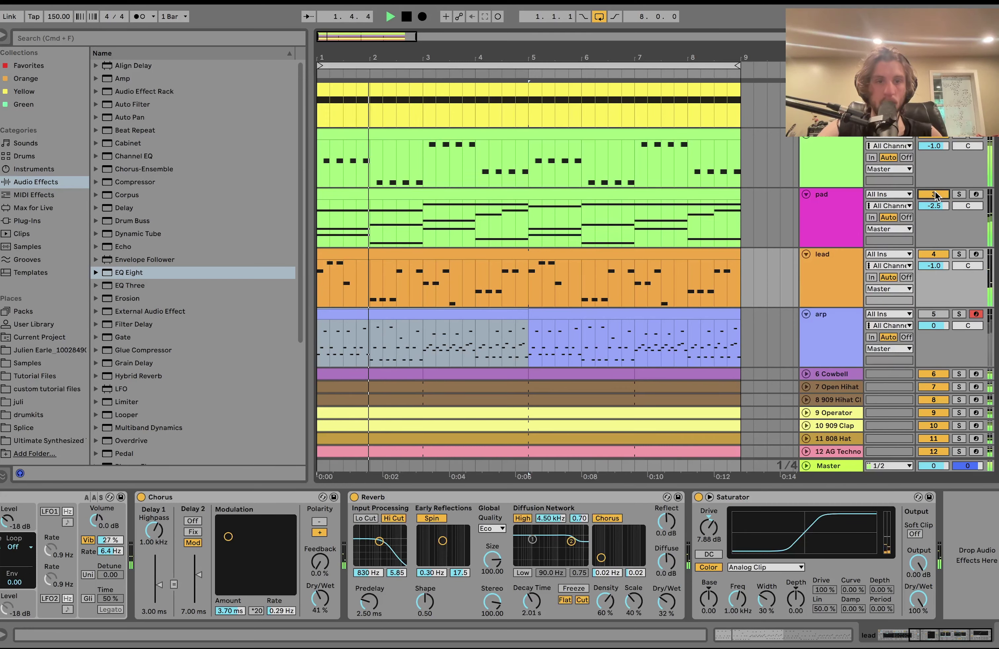
pyautogui.press('space')
# Unmute the arp and play the arrangement from bar 1 again.
pyautogui.click(933, 314)
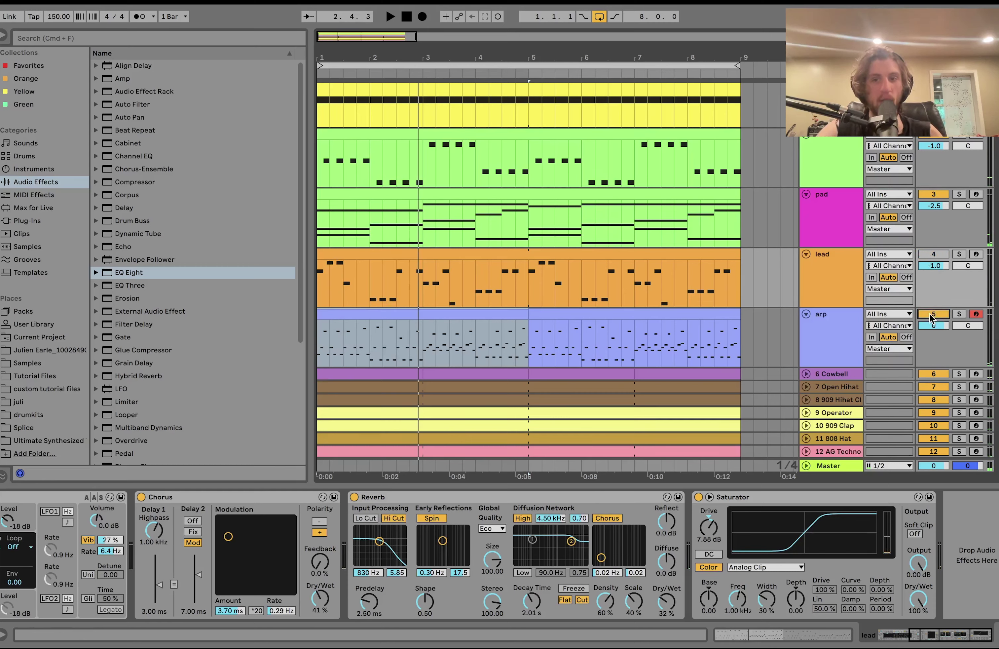
pyautogui.press('space')
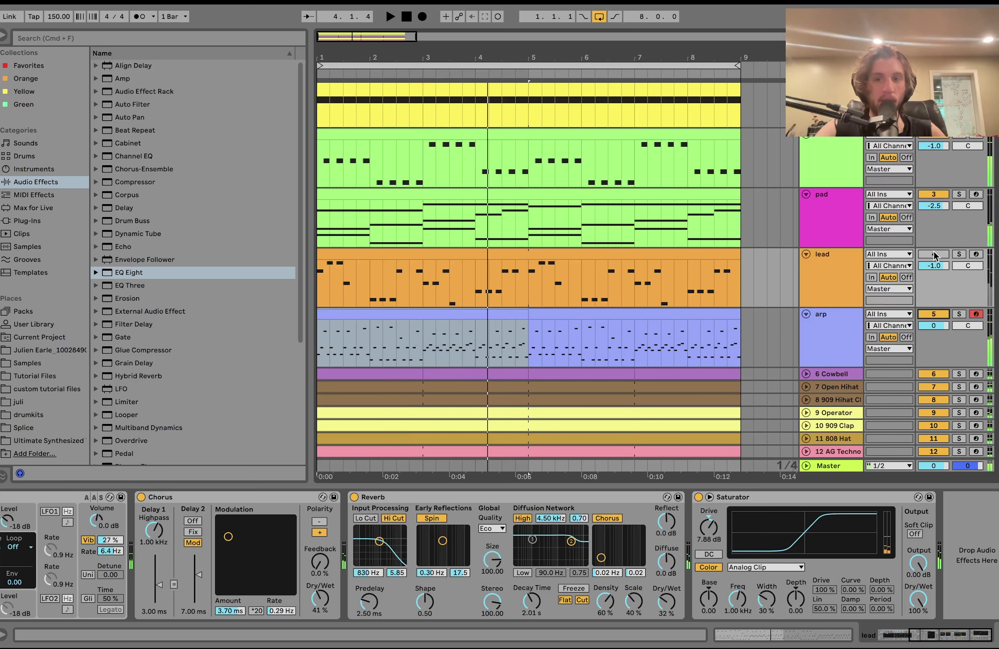
pyautogui.press('space')
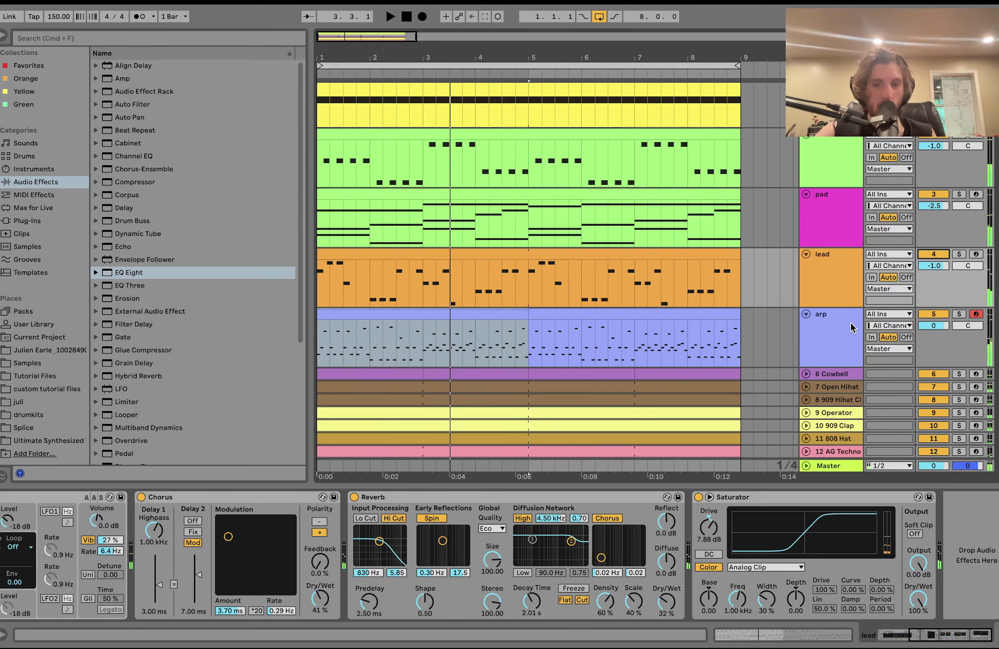
pyautogui.scroll(-2, 851, 327)
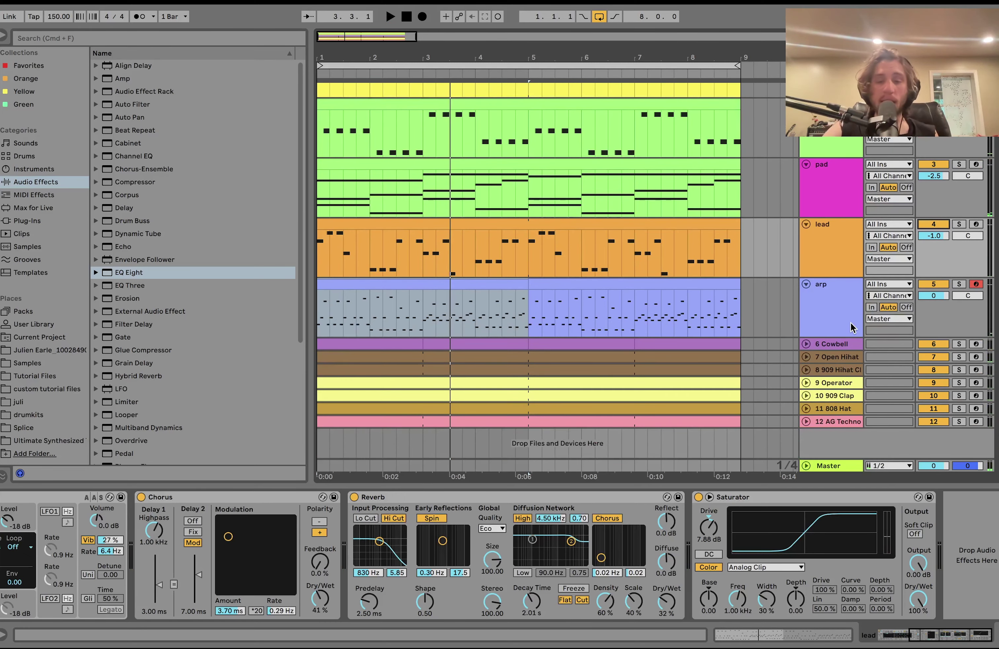
# Solo the bass, pad, lead and arp tracks together, play them, then unsolo them.
pyautogui.click(851, 326)
pyautogui.scroll(3, 850, 325)
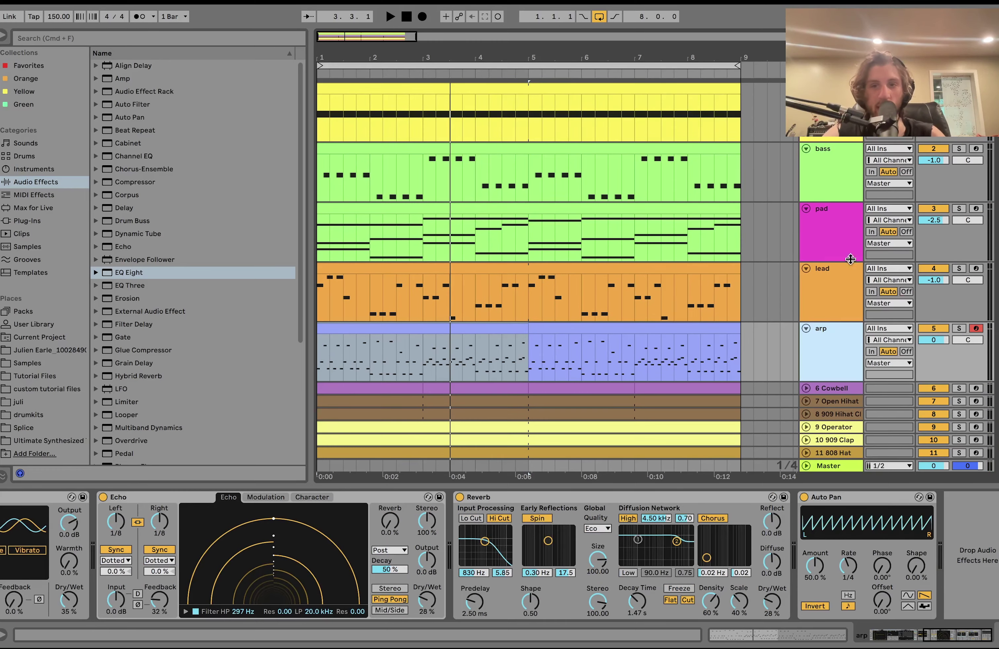
pyautogui.keyDown('shift'); pyautogui.click(836, 193); pyautogui.keyUp('shift')
pyautogui.click(959, 148)
pyautogui.press('space')
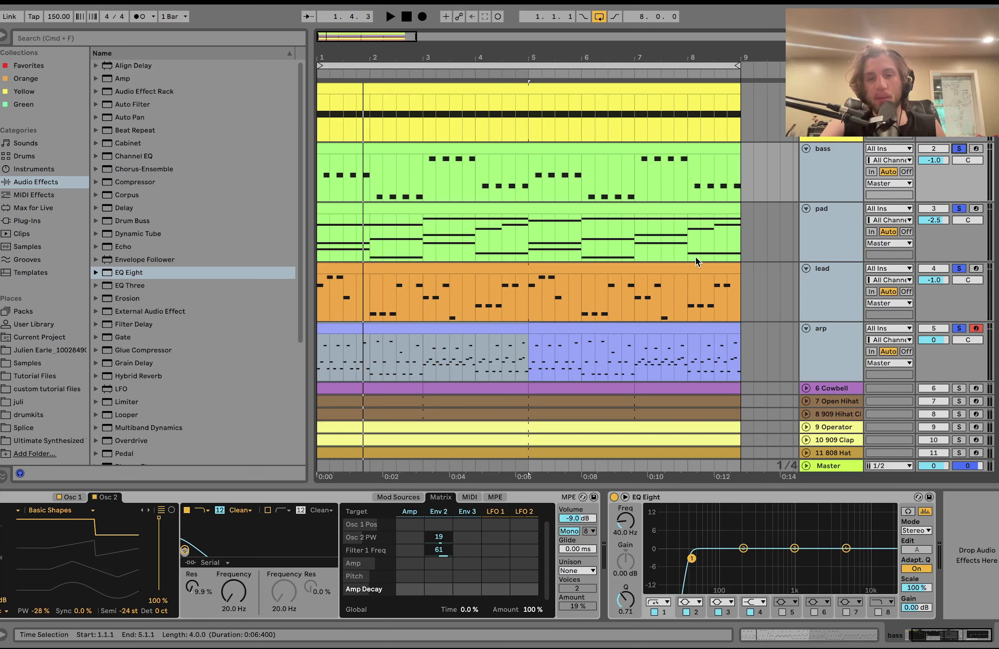
pyautogui.click(962, 268)
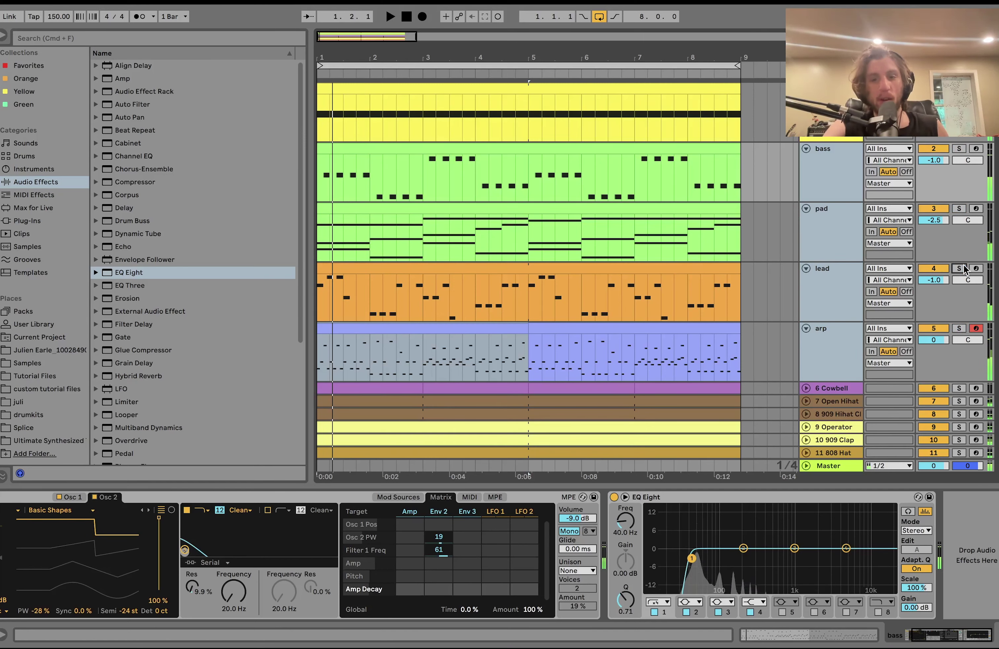
# Solo drum tracks 6 Cowbell through 12 AG Techno, play them, and show the Cowbell sample.
pyautogui.scroll(-3, 964, 265)
pyautogui.click(854, 348)
pyautogui.keyDown('shift'); pyautogui.click(834, 421); pyautogui.keyUp('shift')
pyautogui.click(958, 421)
pyautogui.press('space')
pyautogui.scroll(3, 952, 404)
pyautogui.scroll(-3, 948, 384)
pyautogui.click(830, 344)
pyautogui.press('space')
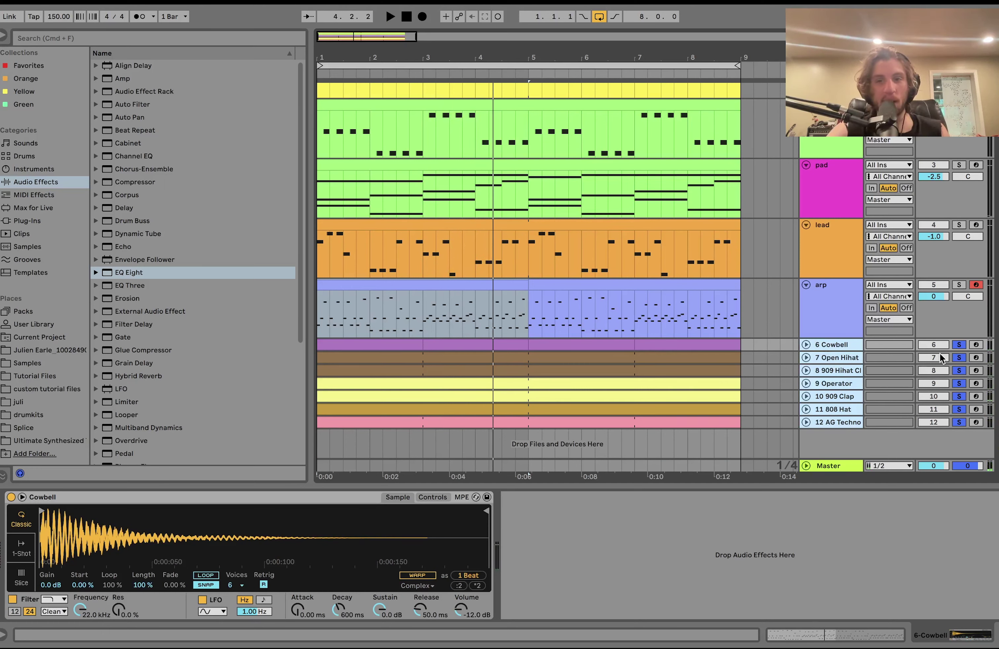
# Unsolo the drums, solo 7 Open Hihat and 10 909 Clap, and unfold the clap lane.
pyautogui.click(959, 356)
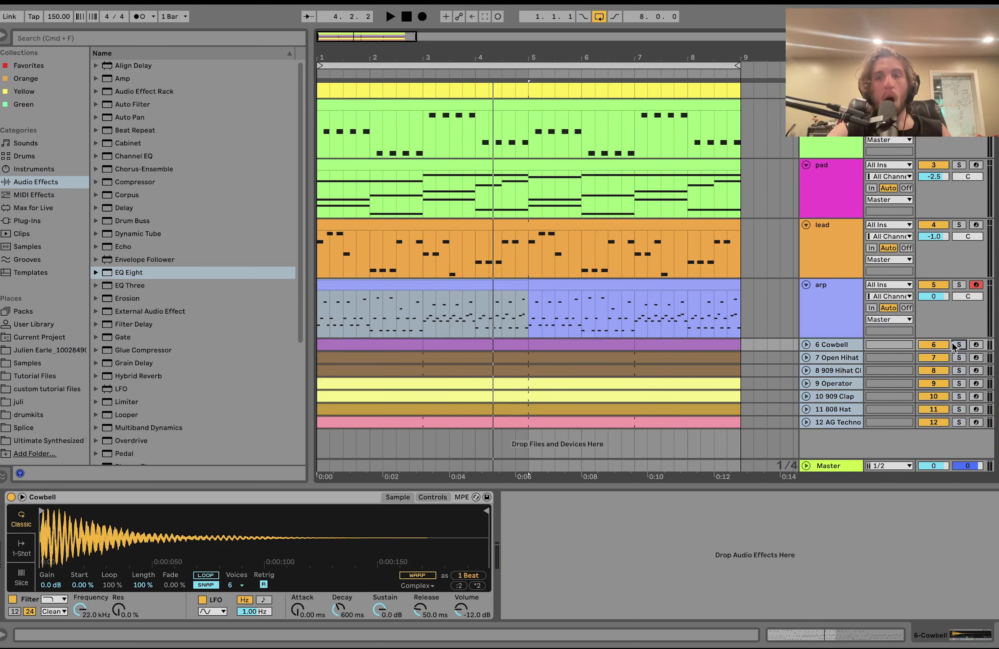
pyautogui.click(840, 359)
pyautogui.click(960, 356)
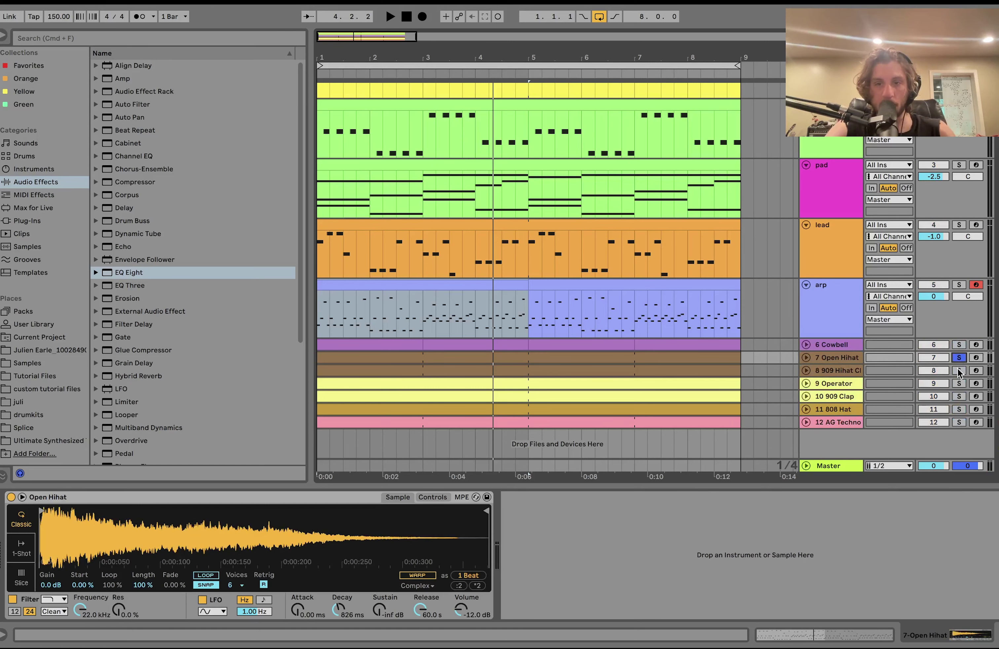
pyautogui.click(959, 396)
pyautogui.press('space')
pyautogui.click(806, 396)
pyautogui.press('space')
# Unfold the Open Hihat lane and audition it soloed on its own with the track selected.
pyautogui.click(805, 357)
pyautogui.scroll(-3, 837, 360)
pyautogui.scroll(5, 830, 285)
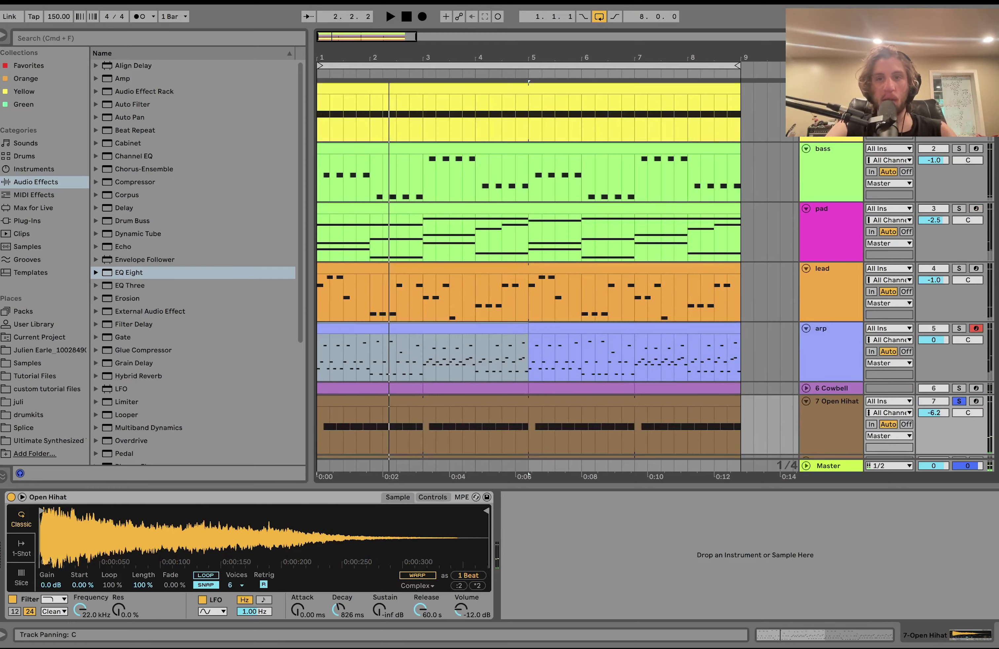
pyautogui.press('space')
pyautogui.click(959, 149)
pyautogui.press('space')
pyautogui.scroll(-4, 968, 198)
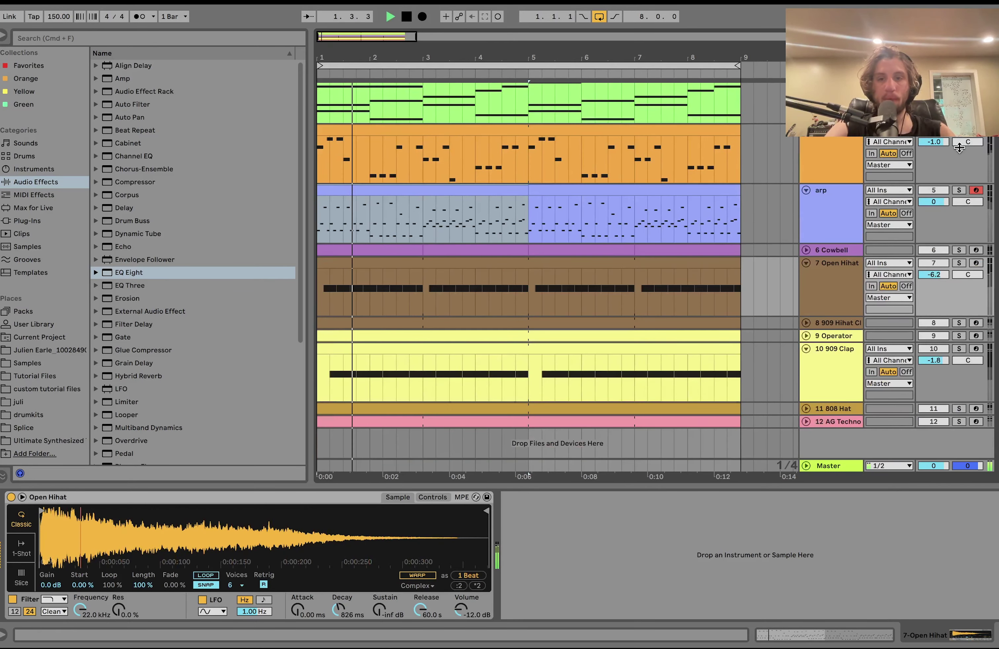
pyautogui.click(960, 262)
pyautogui.press('space')
pyautogui.click(814, 263)
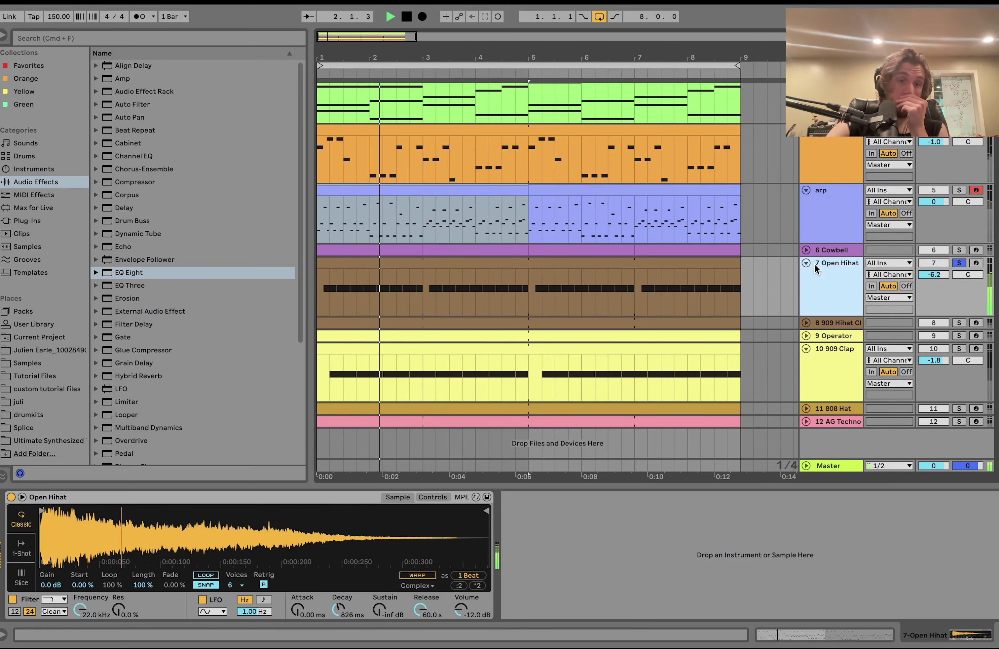
pyautogui.press('space')
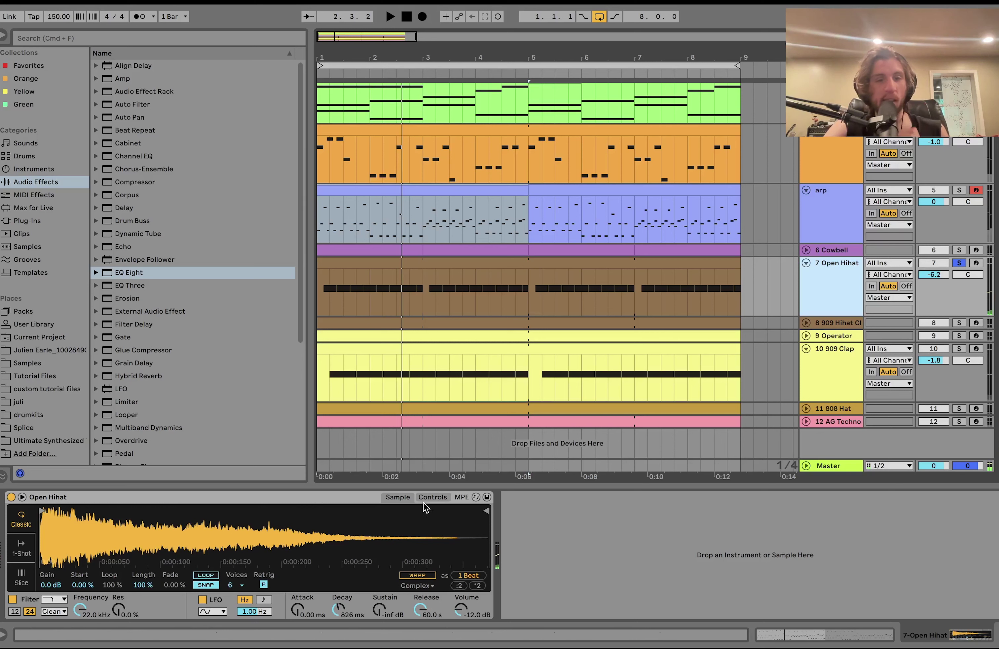
# Show Simpler's filter, LFO and envelope controls, try Sustain at 0 dB, then undo it.
pyautogui.click(433, 497)
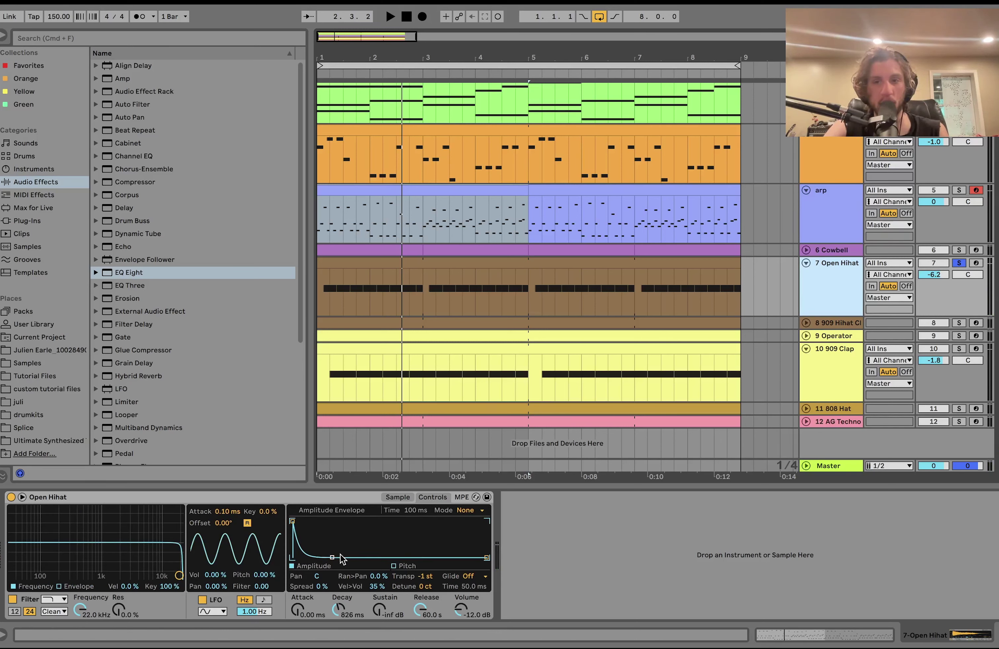
pyautogui.press('space')
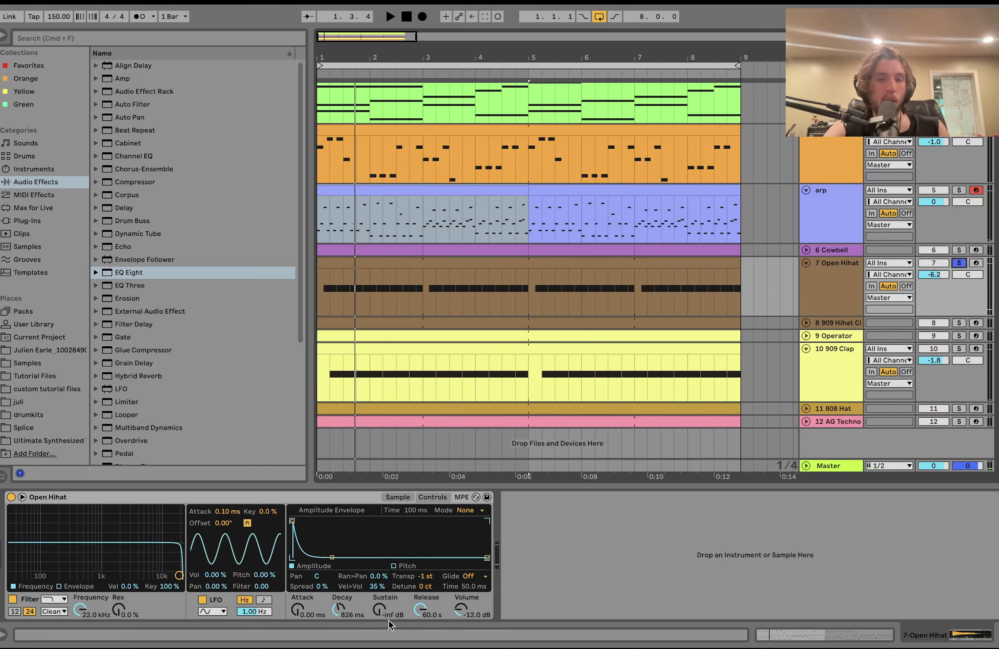
pyautogui.moveTo(378, 612); pyautogui.dragTo(377, 586)
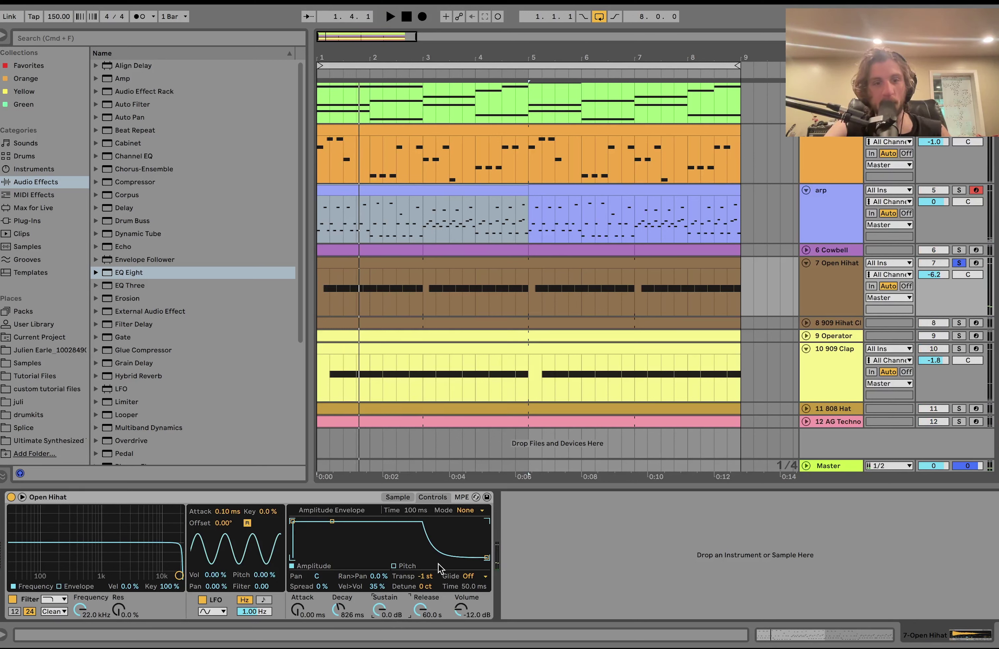
pyautogui.press('space')
pyautogui.press('super+z')
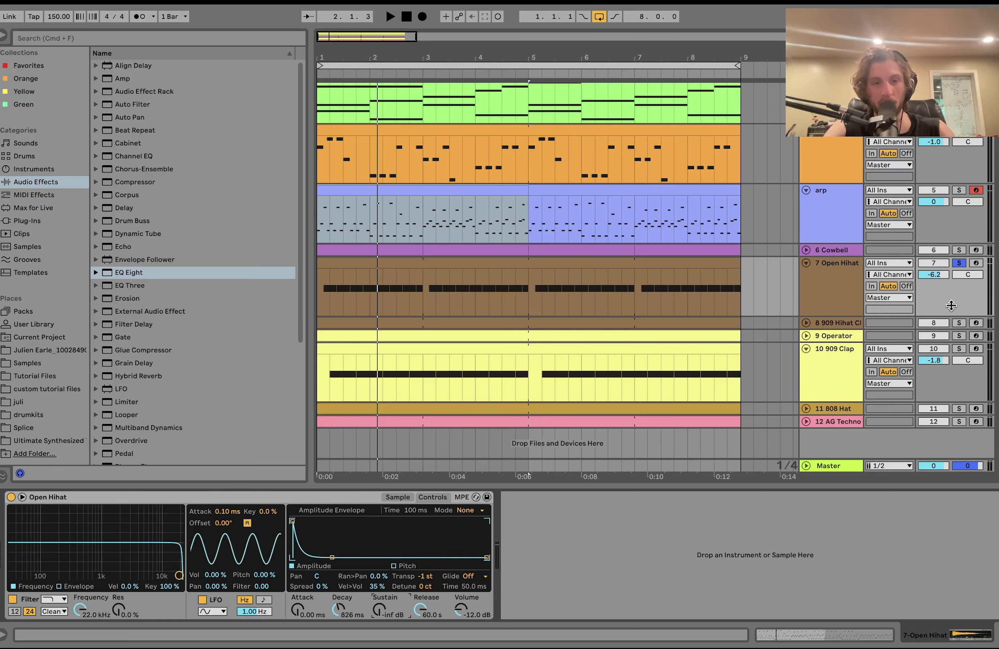
pyautogui.press('space')
# Unsolo the Open Hihat track and play the arrangement from bar 1.
pyautogui.click(959, 263)
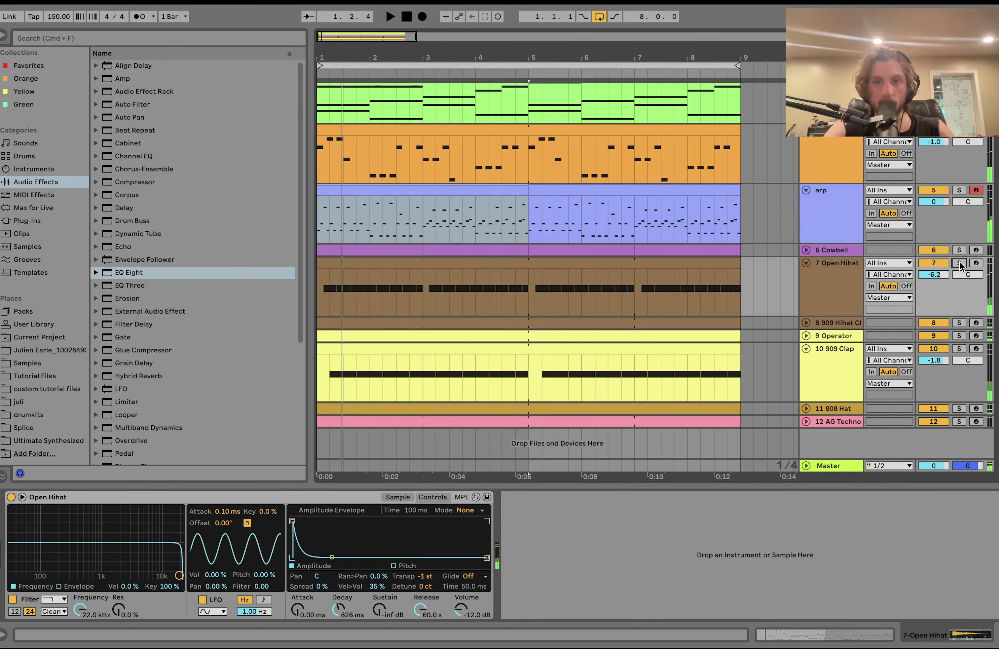
pyautogui.press('space')
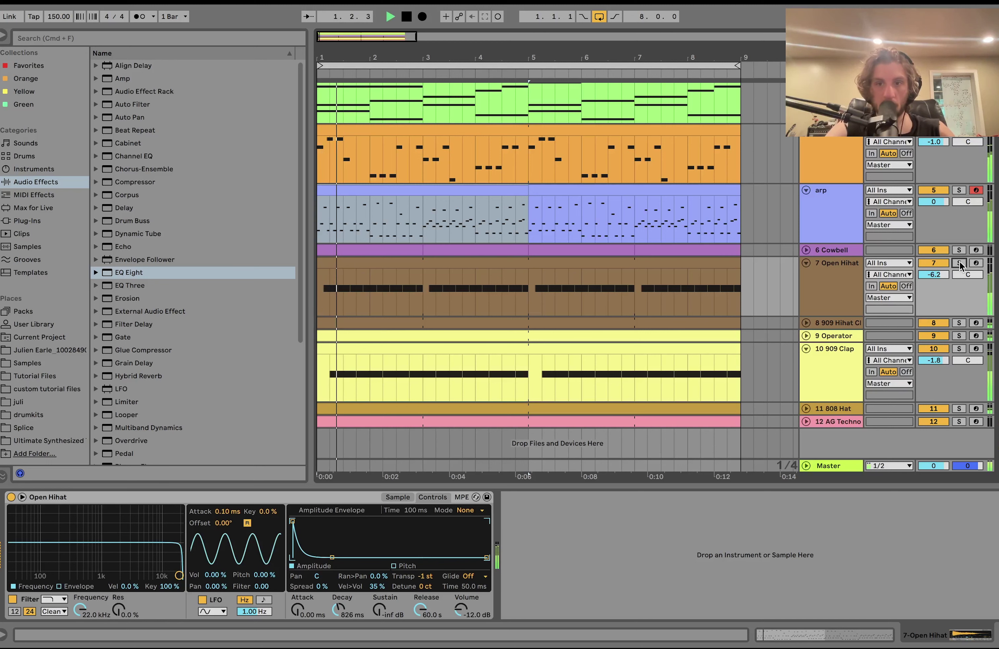
pyautogui.press('space')
# Solo and play the 909 Clap, then add the Open Hihat to the solo.
pyautogui.click(958, 348)
pyautogui.click(832, 375)
pyautogui.press('space')
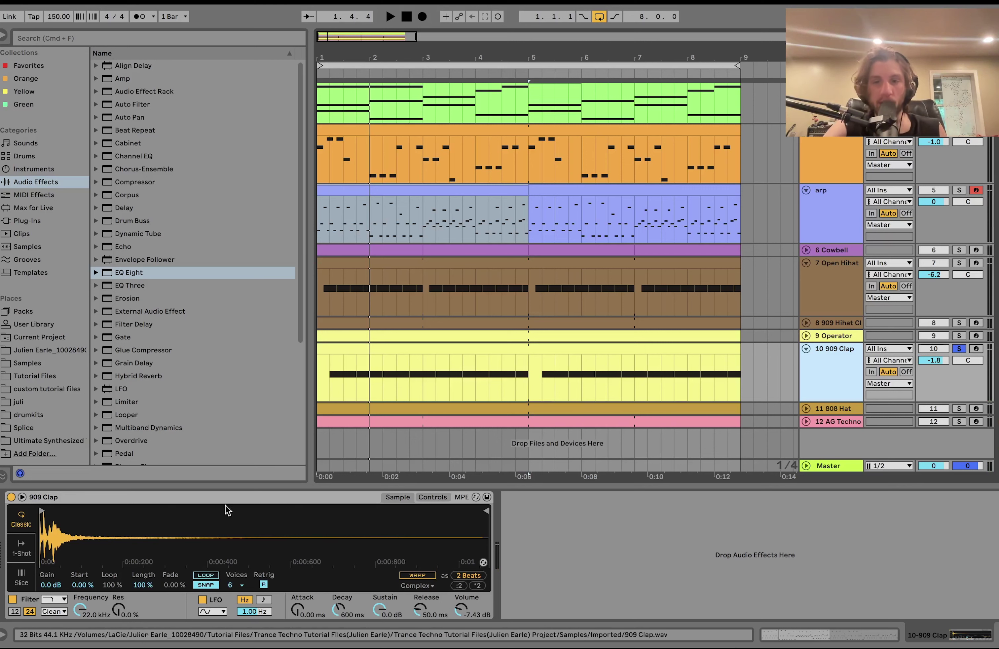
pyautogui.press('space')
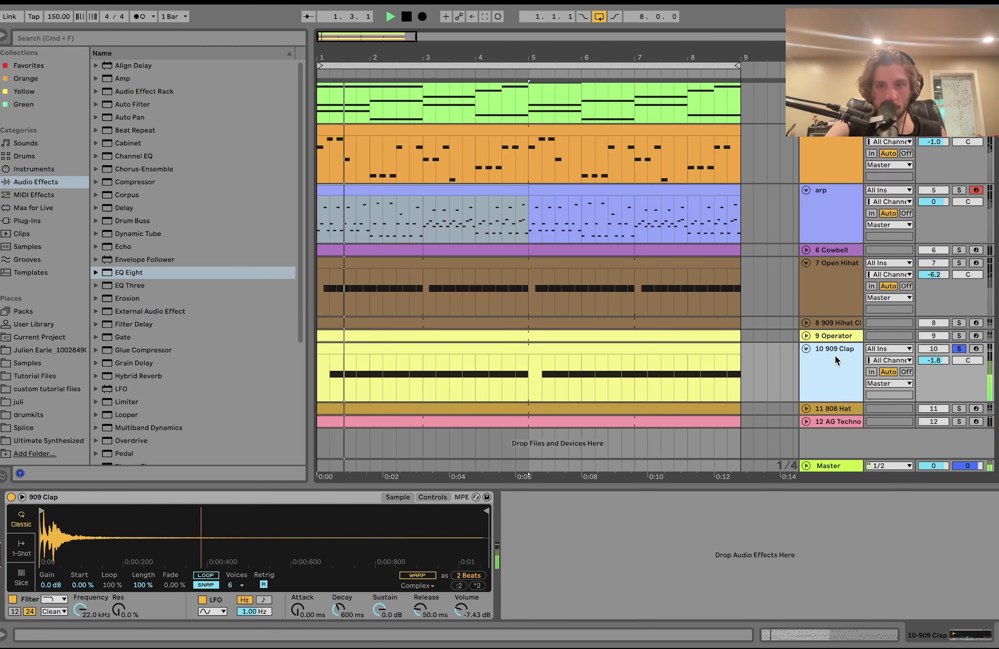
pyautogui.press('space')
pyautogui.click(959, 262)
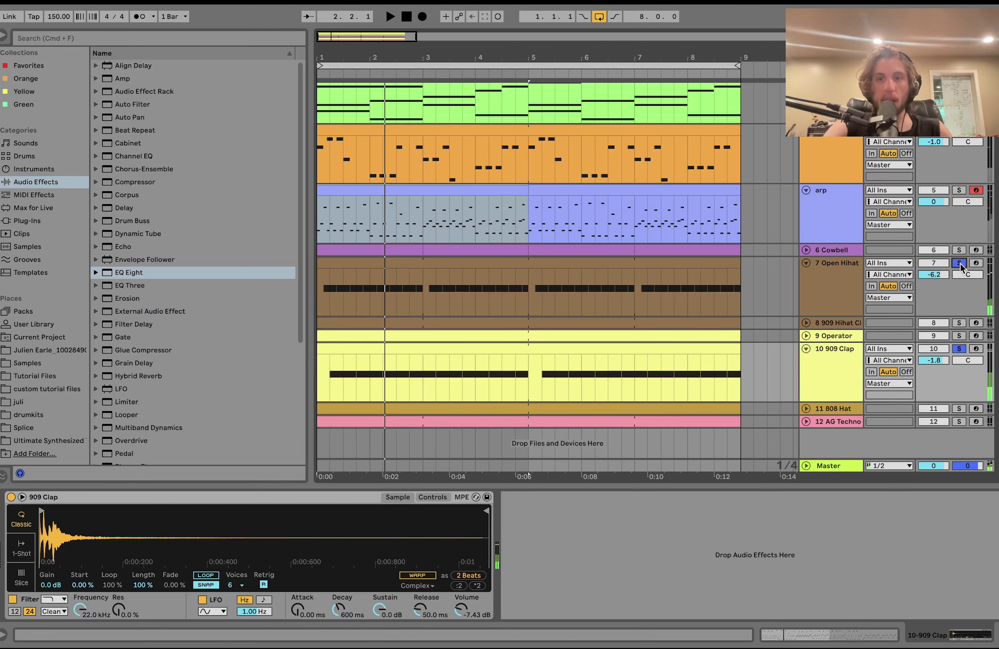
pyautogui.press('space')
# Move the solo to 909 Hihat Closed, then to 9 Operator, selecting and unfolding the Operator track.
pyautogui.click(959, 323)
pyautogui.click(959, 322)
pyautogui.scroll(-2, 961, 322)
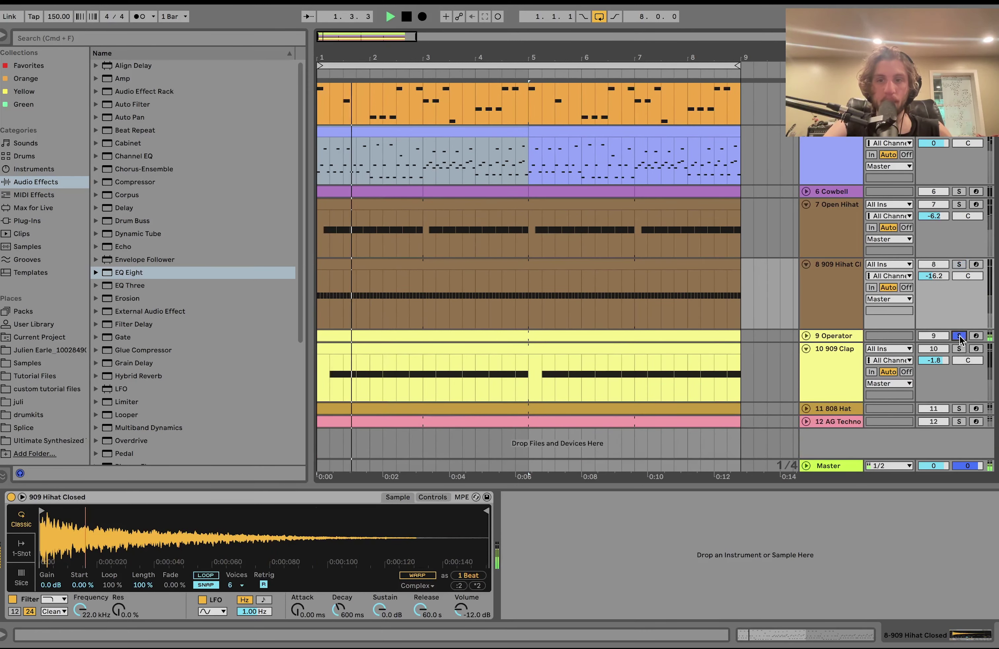
pyautogui.click(959, 335)
pyautogui.click(815, 335)
pyautogui.click(806, 336)
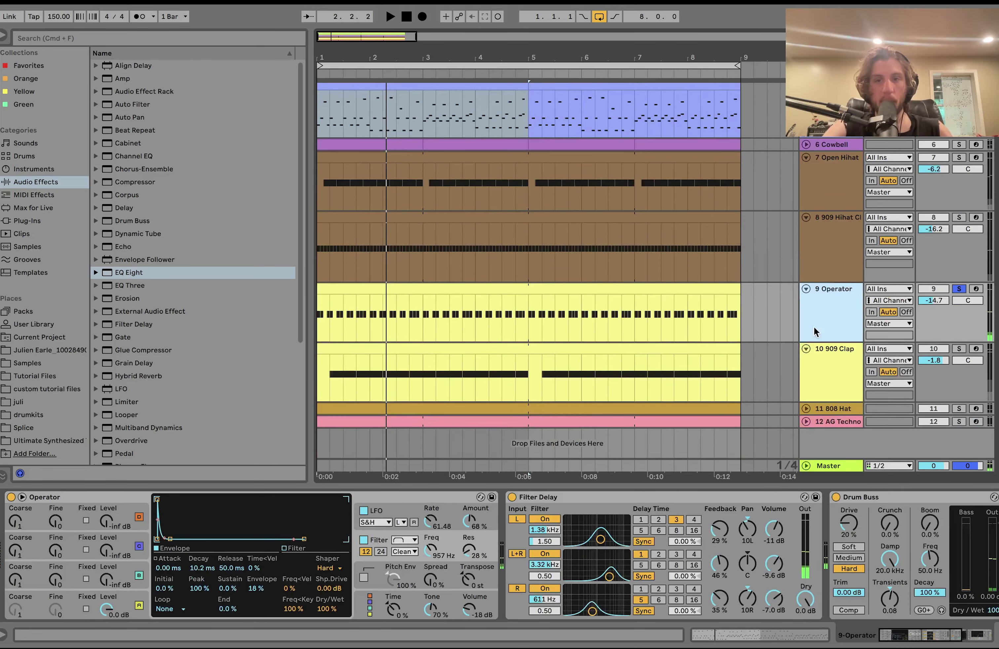
pyautogui.press('space')
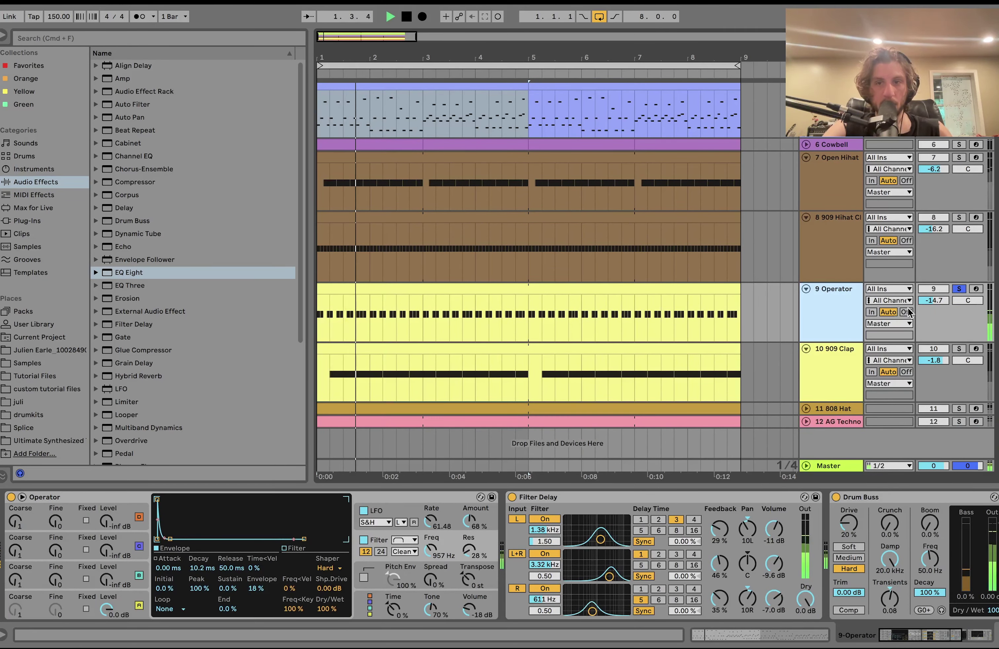
# View the Operator clip's notes, then return to the Operator track's device chain.
pyautogui.press('space')
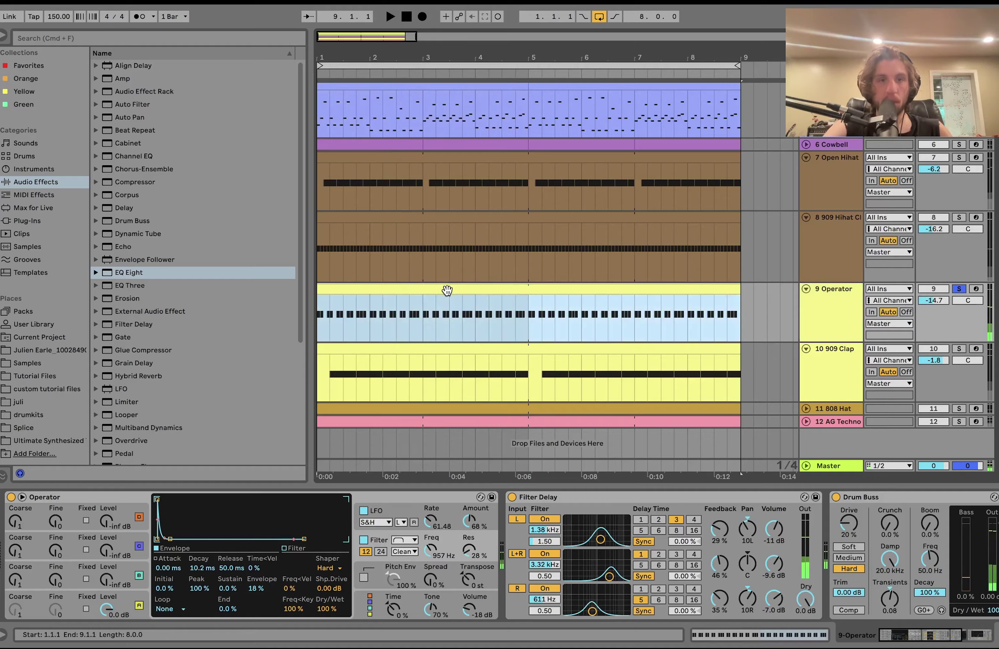
pyautogui.doubleClick(448, 293)
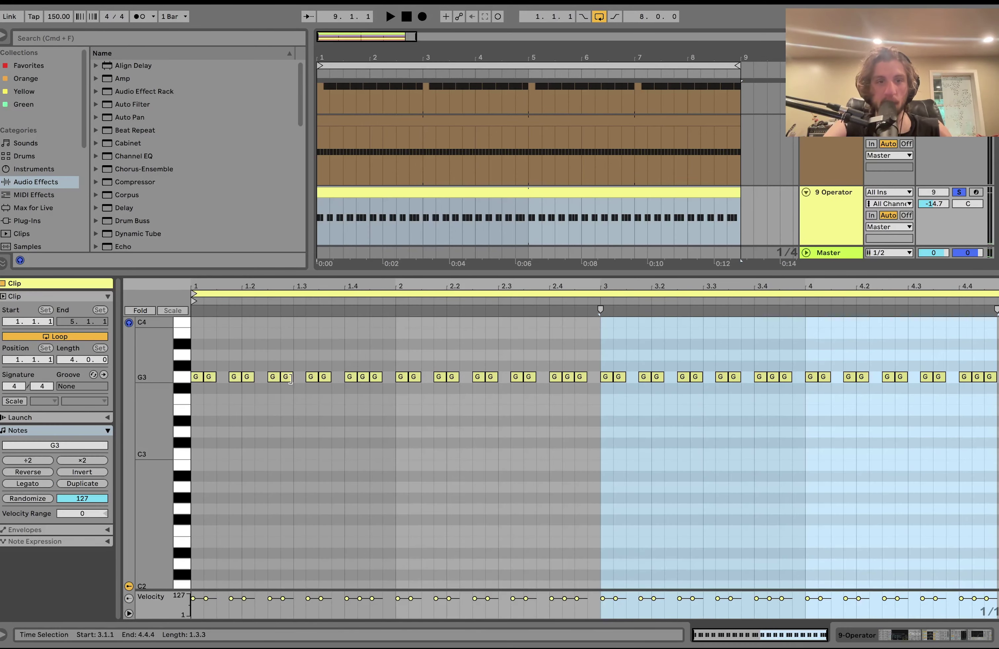
pyautogui.press('space')
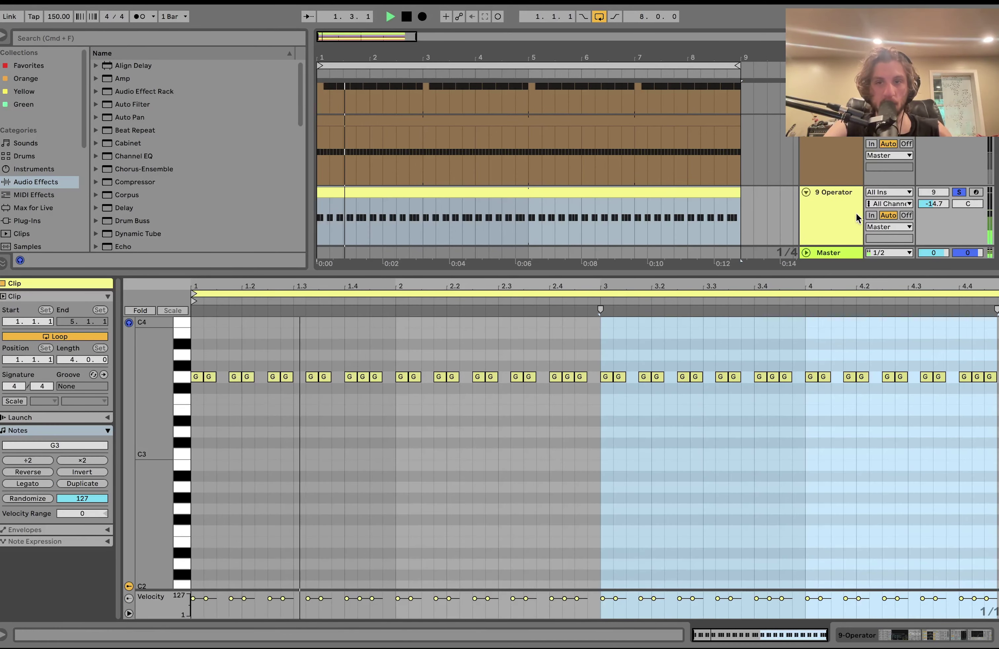
pyautogui.click(851, 216)
pyautogui.press('space')
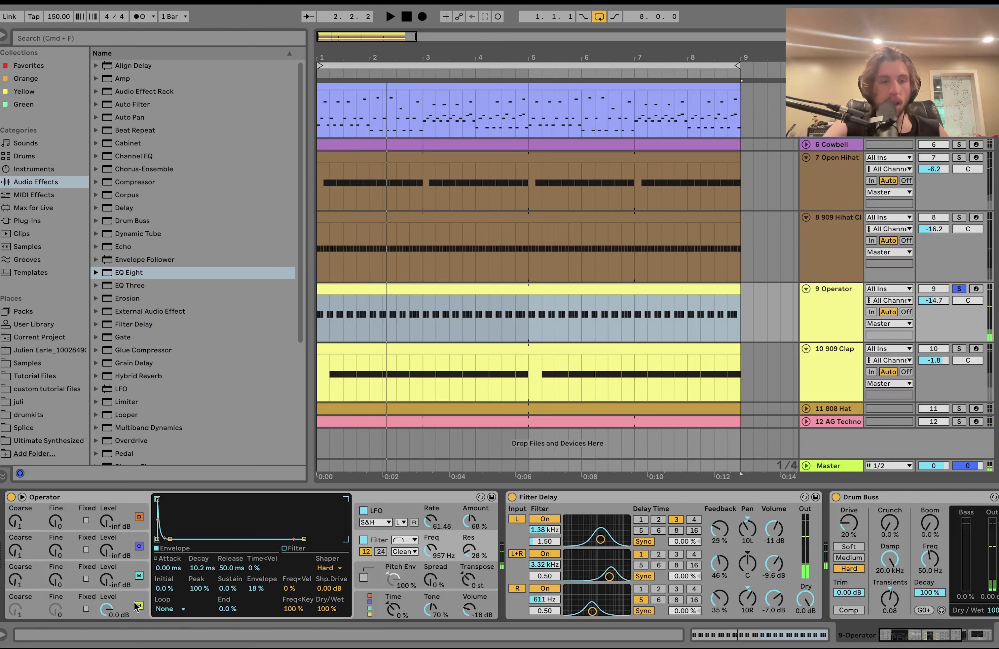
# Show Operator's oscillator A, filter and LFO envelopes, then scroll to Drum Buss and Auto Filter.
pyautogui.click(107, 606)
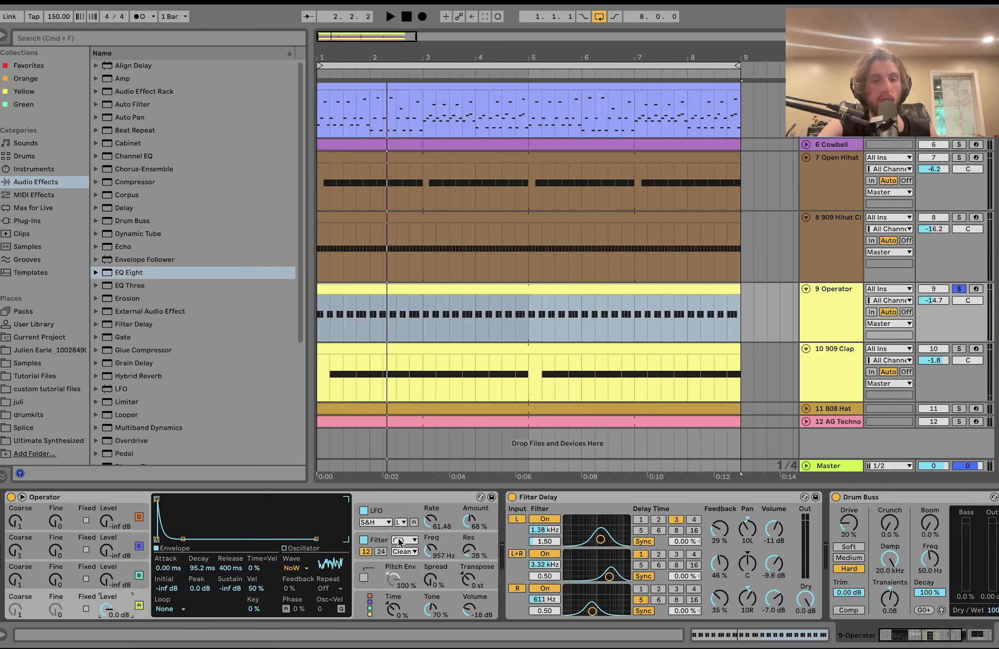
pyautogui.click(437, 538)
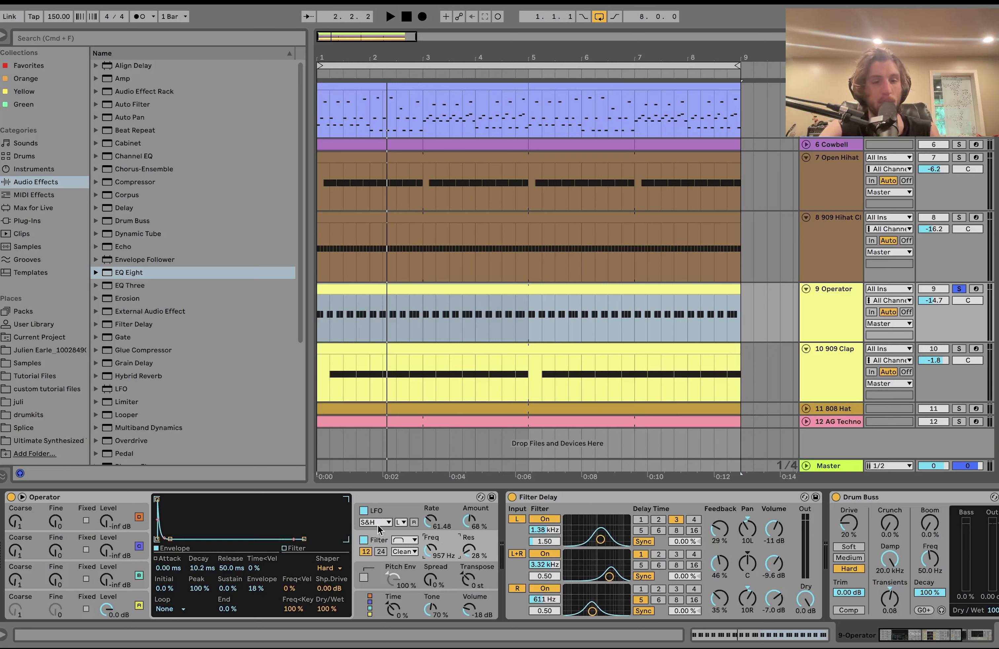
pyautogui.click(395, 514)
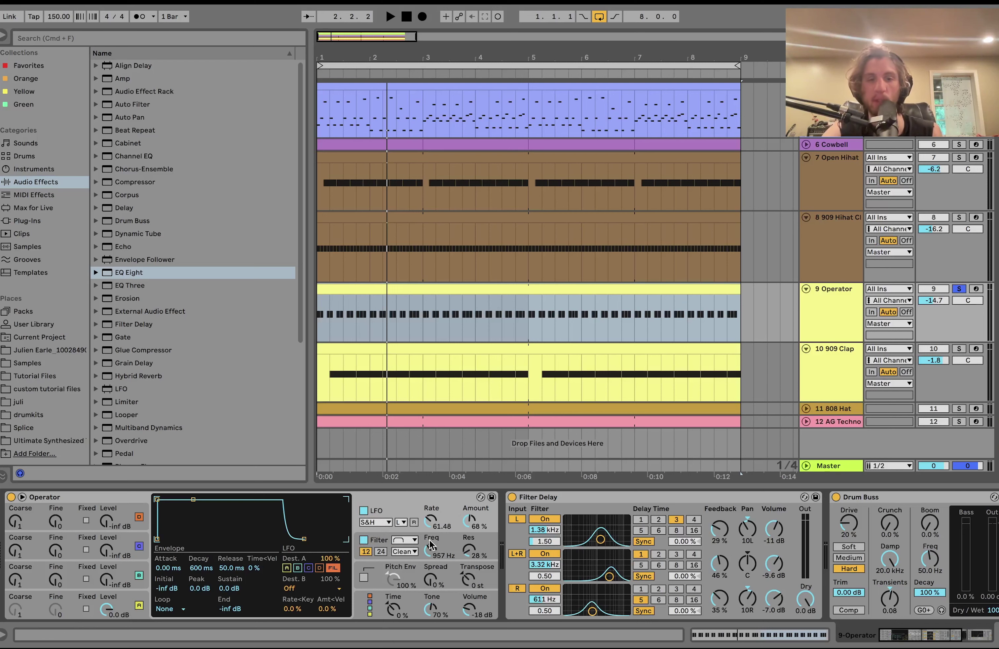
pyautogui.press('space')
pyautogui.press('space')
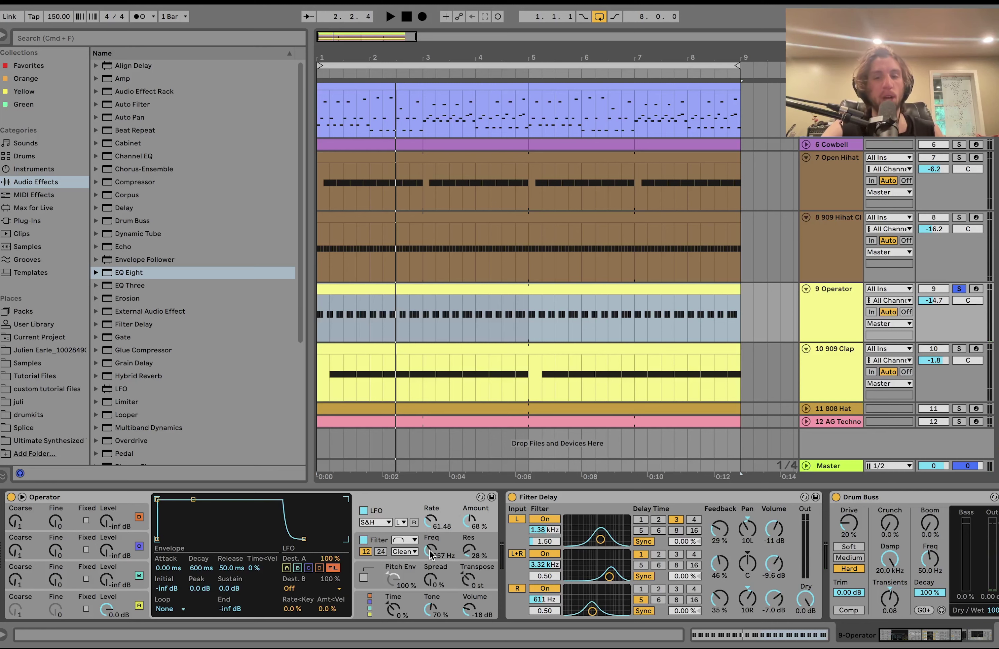
pyautogui.hscroll(5, 429, 549)
pyautogui.hscroll(3, 513, 544)
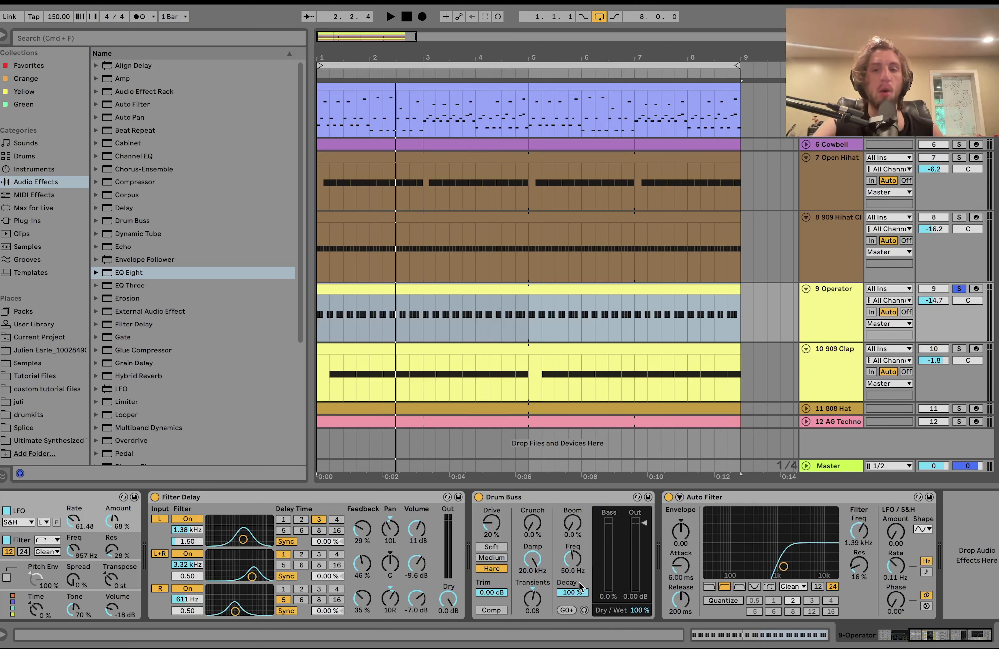
pyautogui.press('space')
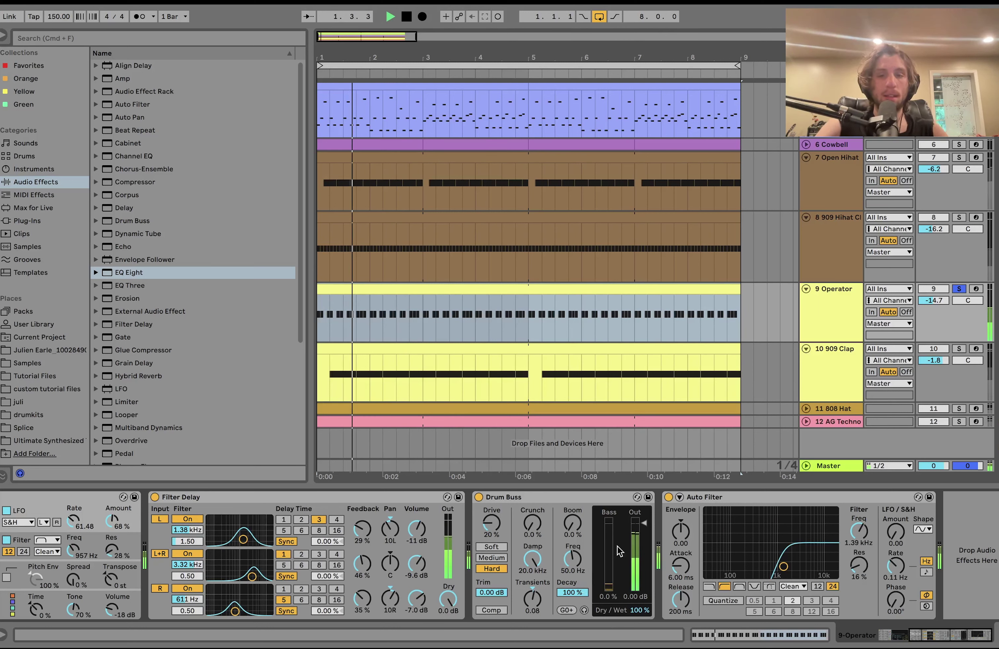
pyautogui.press('space')
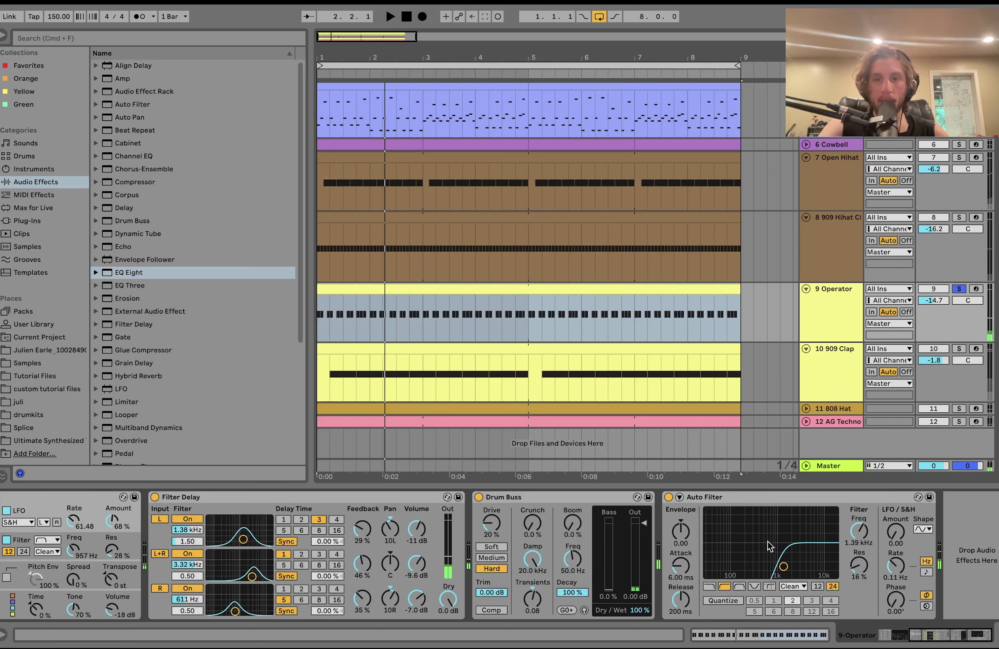
# Solo the 909 Clap and 7 Open Hihat tracks and audition them.
pyautogui.click(958, 349)
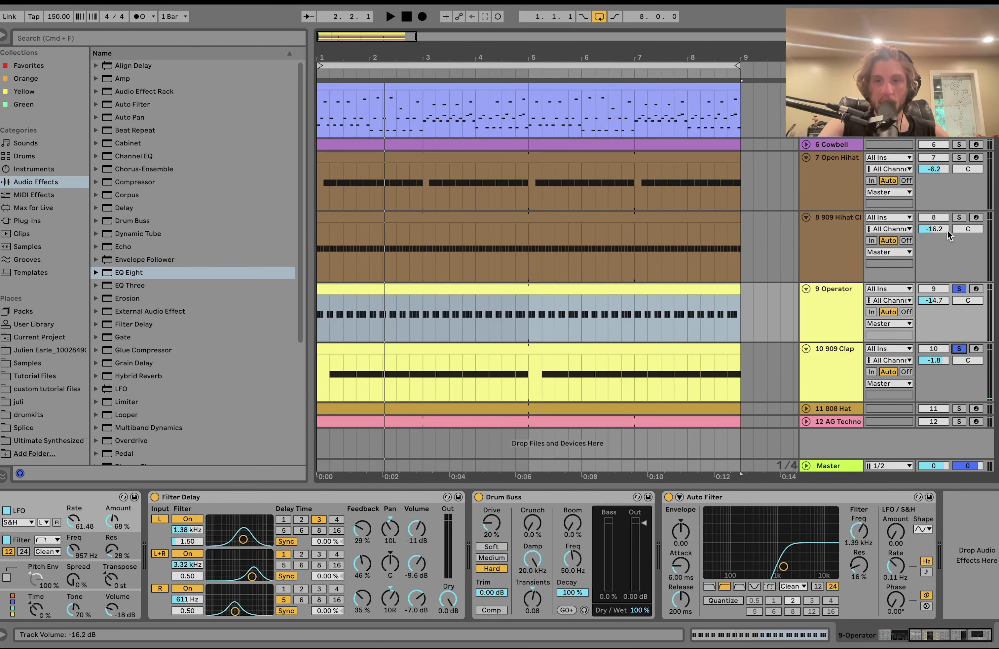
pyautogui.click(959, 157)
pyautogui.press('space')
pyautogui.scroll(2, 960, 156)
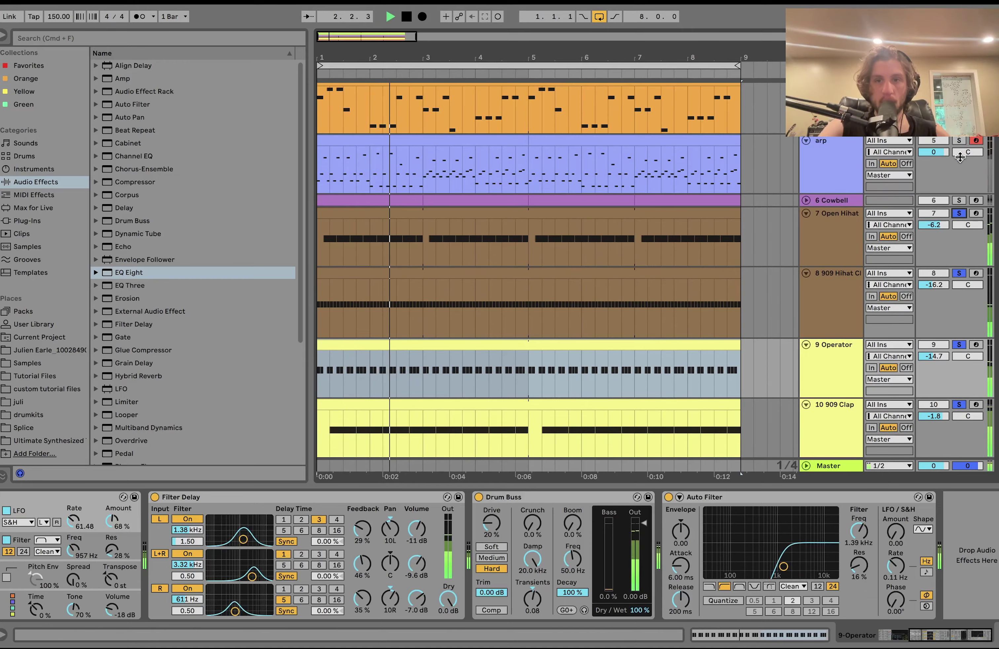
pyautogui.press('space')
pyautogui.scroll(-2, 959, 156)
pyautogui.press('space')
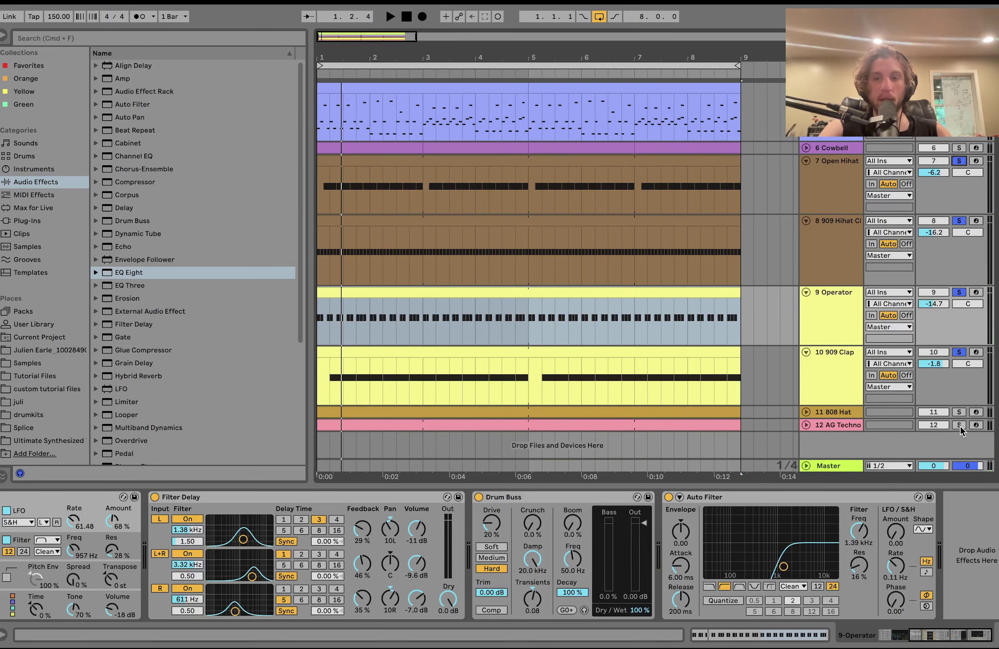
# Unfold 12 AG Techno, show its AG Techno Kit, and view the clip's drum notes.
pyautogui.click(805, 425)
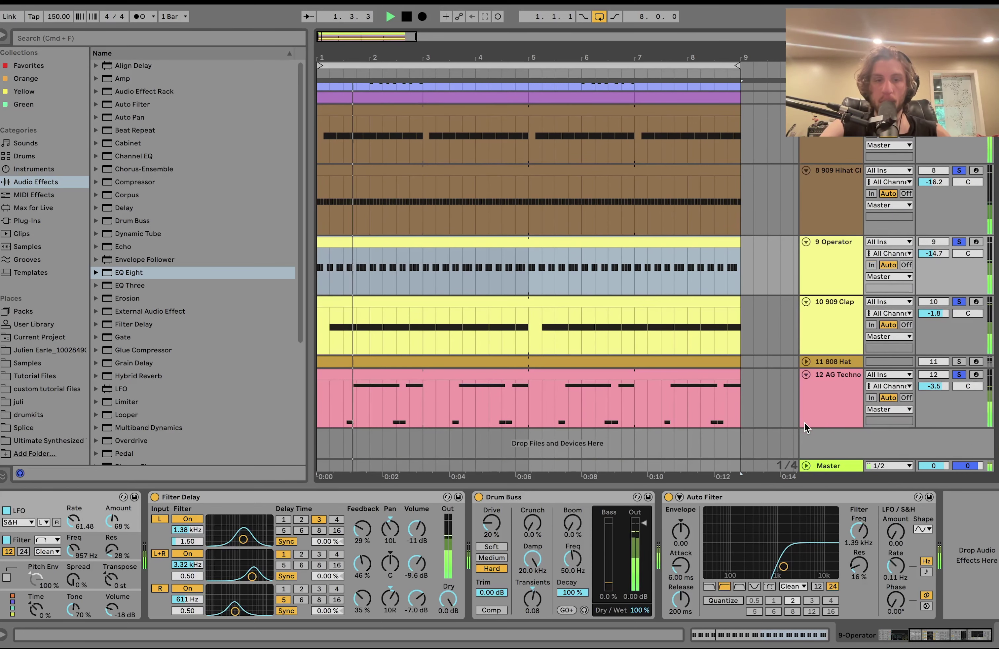
pyautogui.click(820, 416)
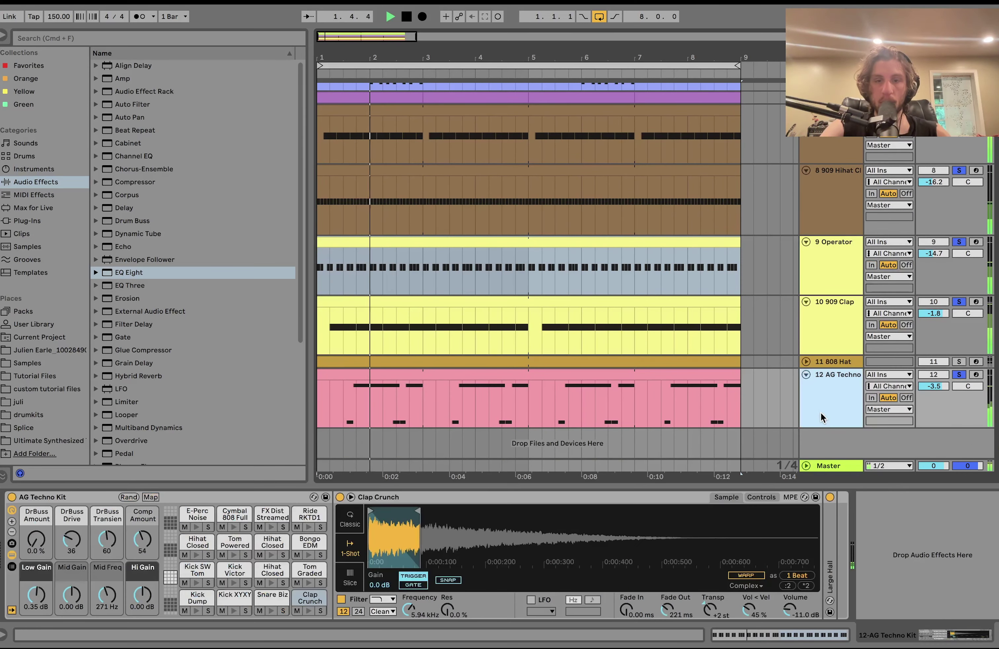
pyautogui.doubleClick(446, 374)
pyautogui.press('space')
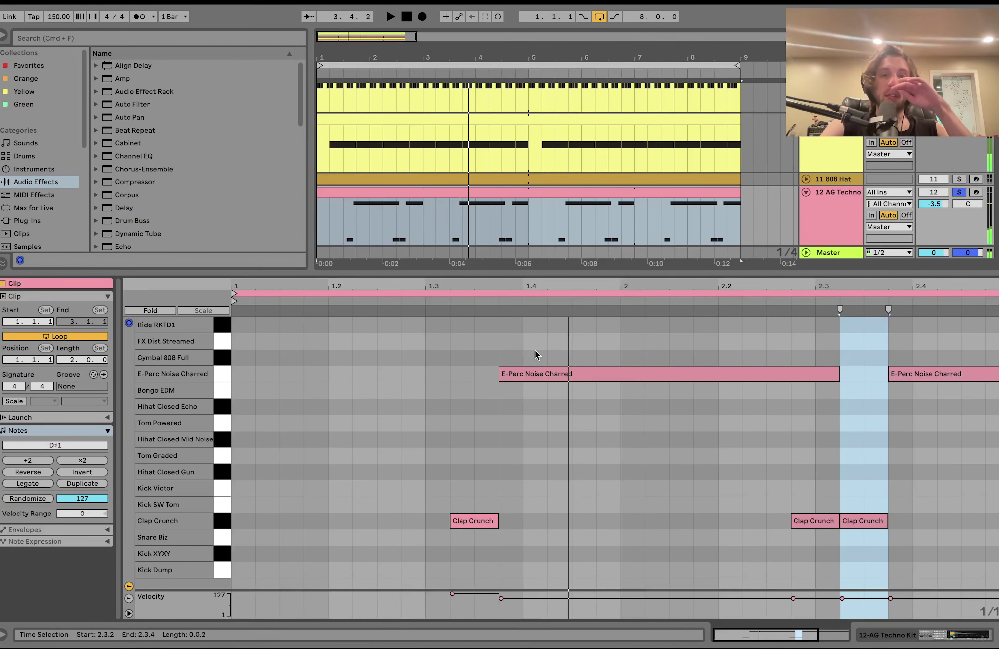
pyautogui.click(889, 635)
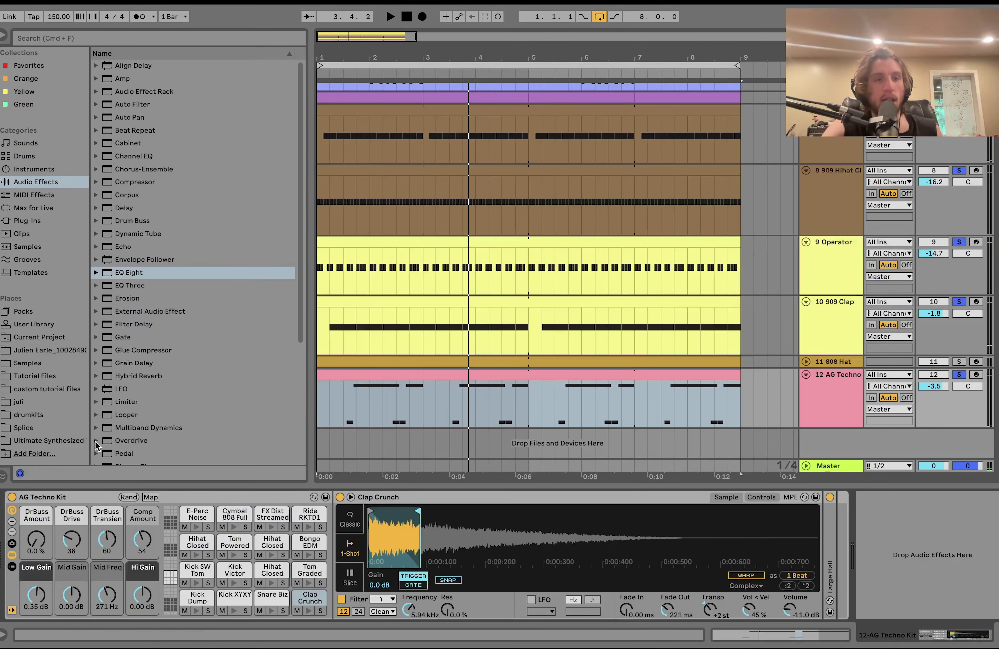
pyautogui.doubleClick(538, 374)
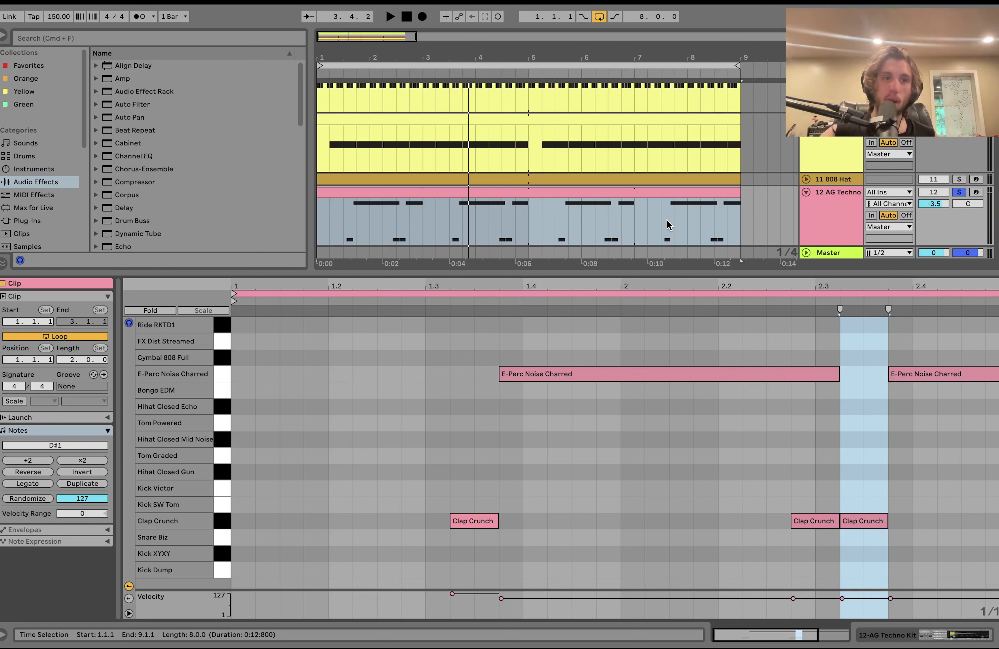
# Browse the Drums kit list, then return to the AG Techno Kit and play the whole arrangement.
pyautogui.click(45, 158)
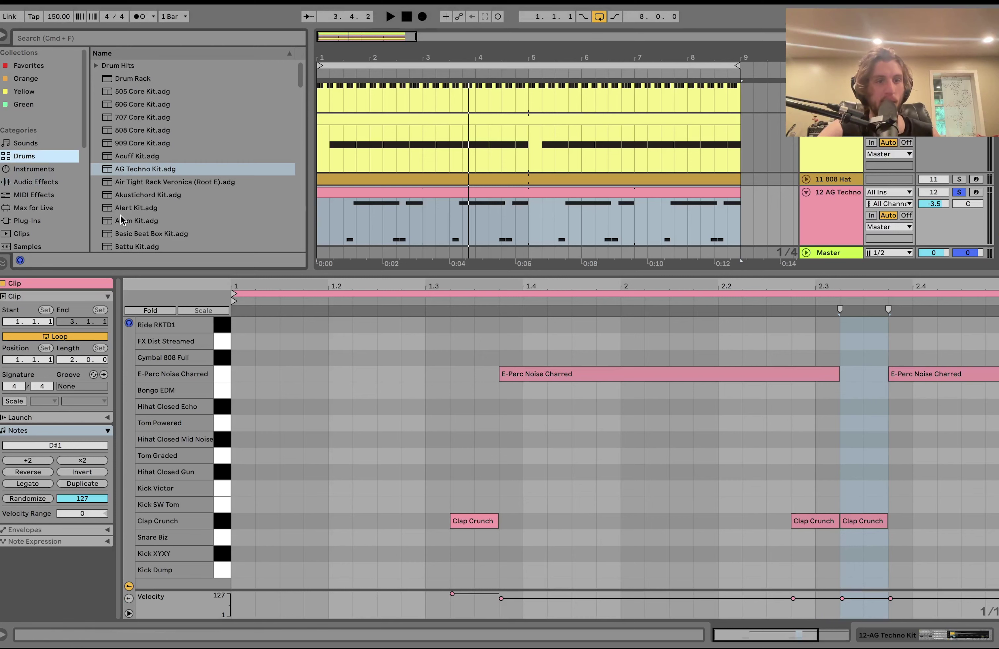
pyautogui.scroll(-15, 121, 219)
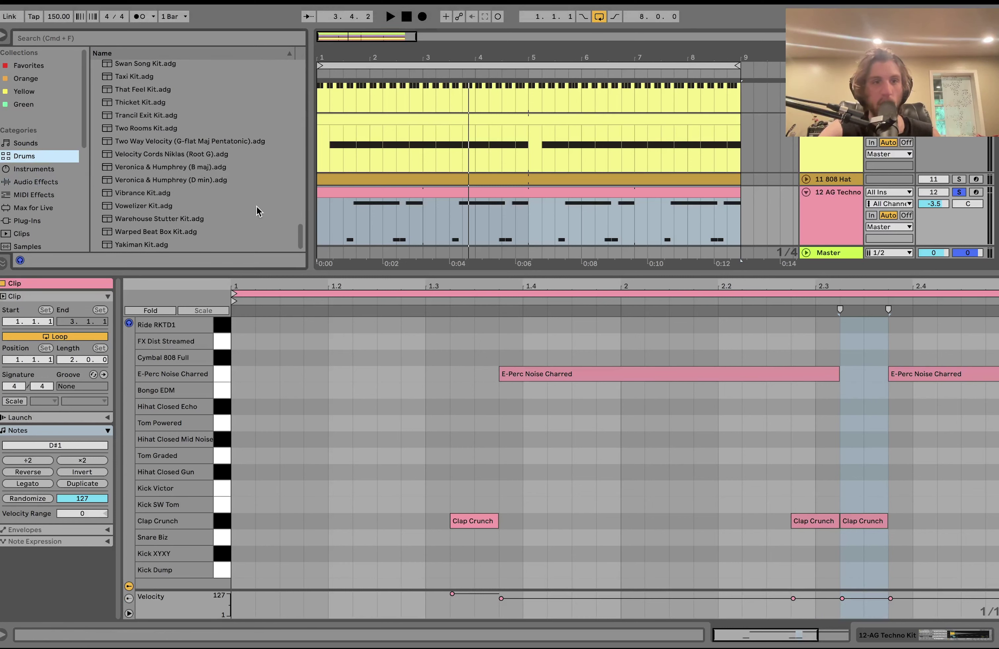
pyautogui.scroll(10, 212, 185)
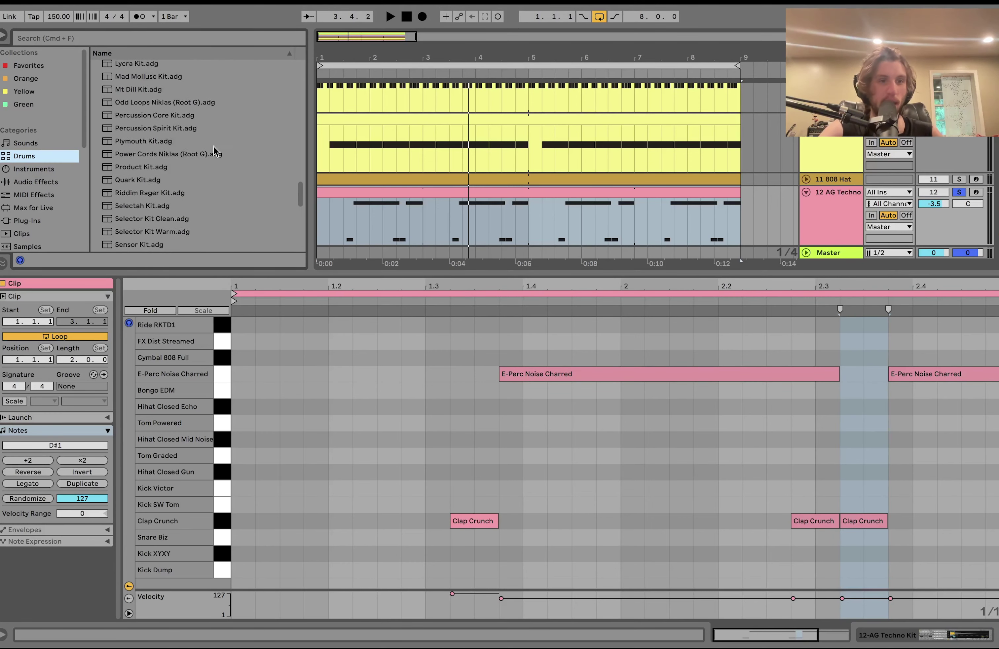
pyautogui.click(838, 223)
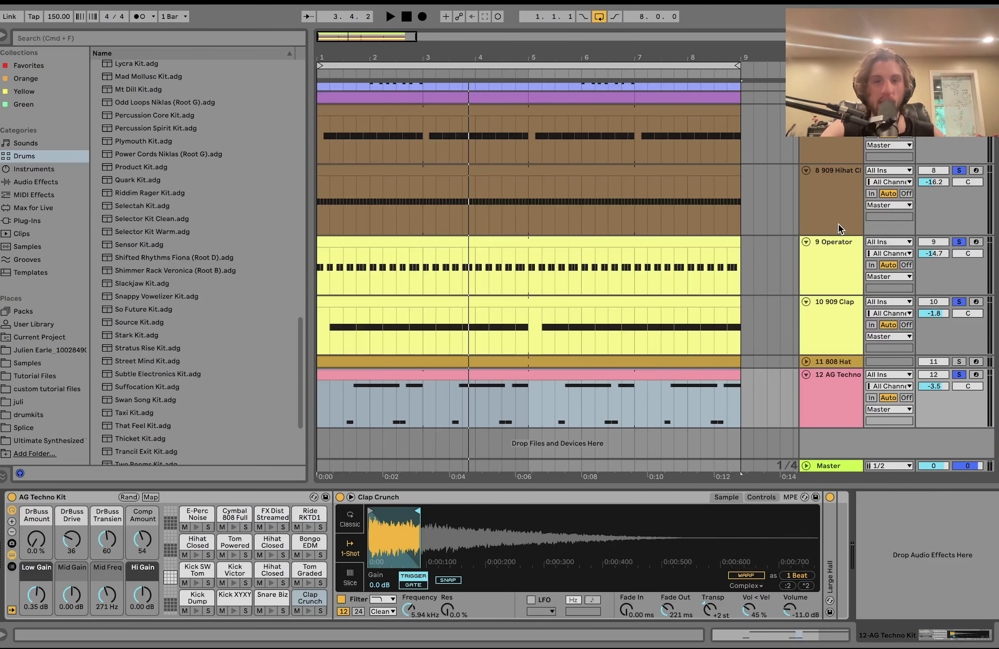
pyautogui.press('super+a')
pyautogui.press('space')
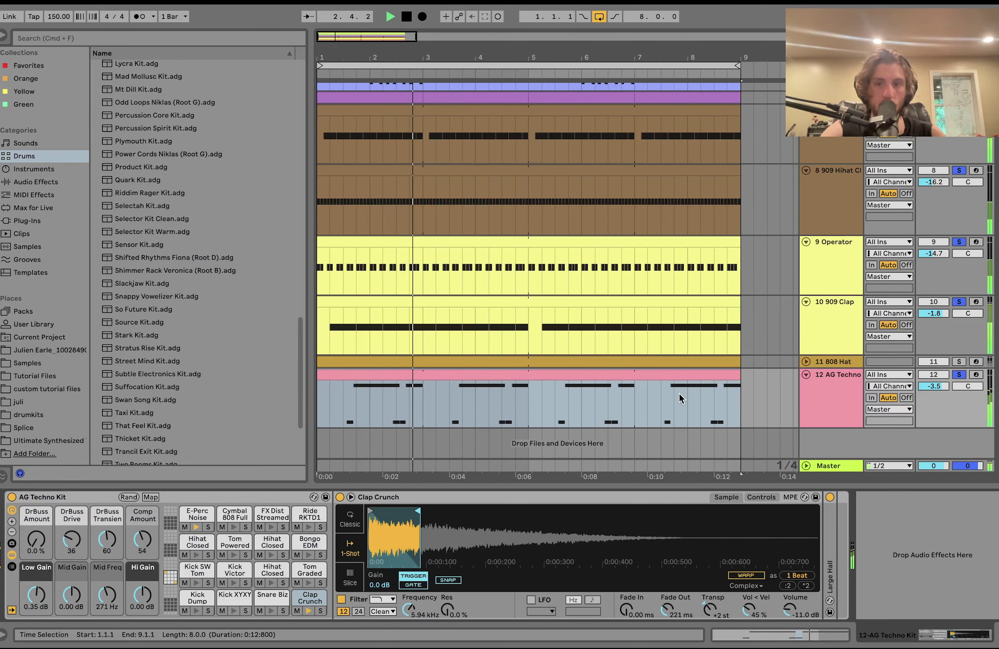
pyautogui.press('space')
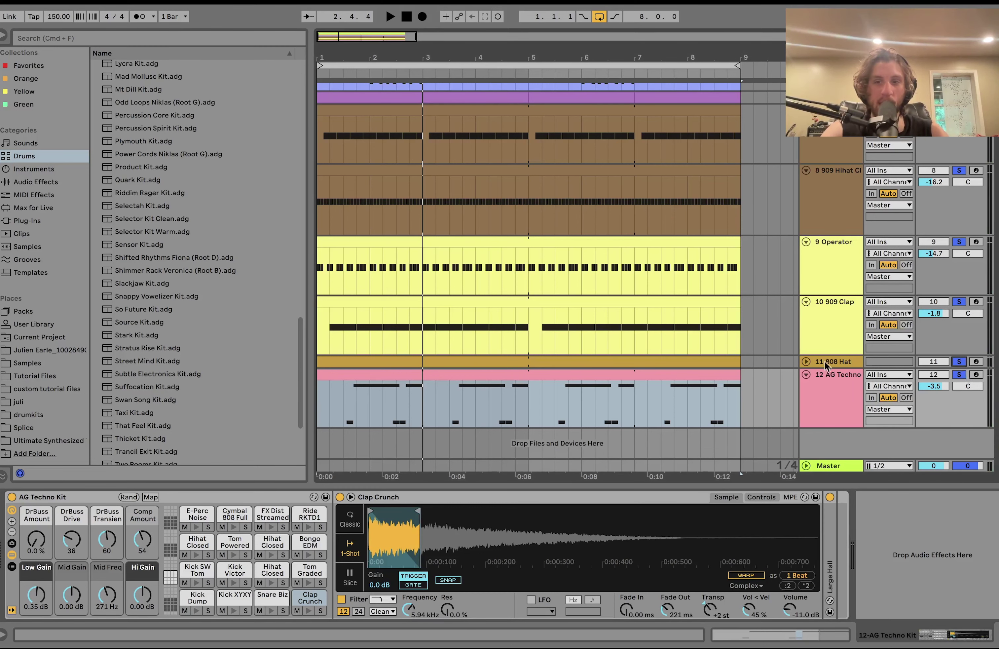
# Unfold 11 808 Hat, show its sample, and solo it alone.
pyautogui.click(806, 361)
pyautogui.press('space')
pyautogui.click(831, 372)
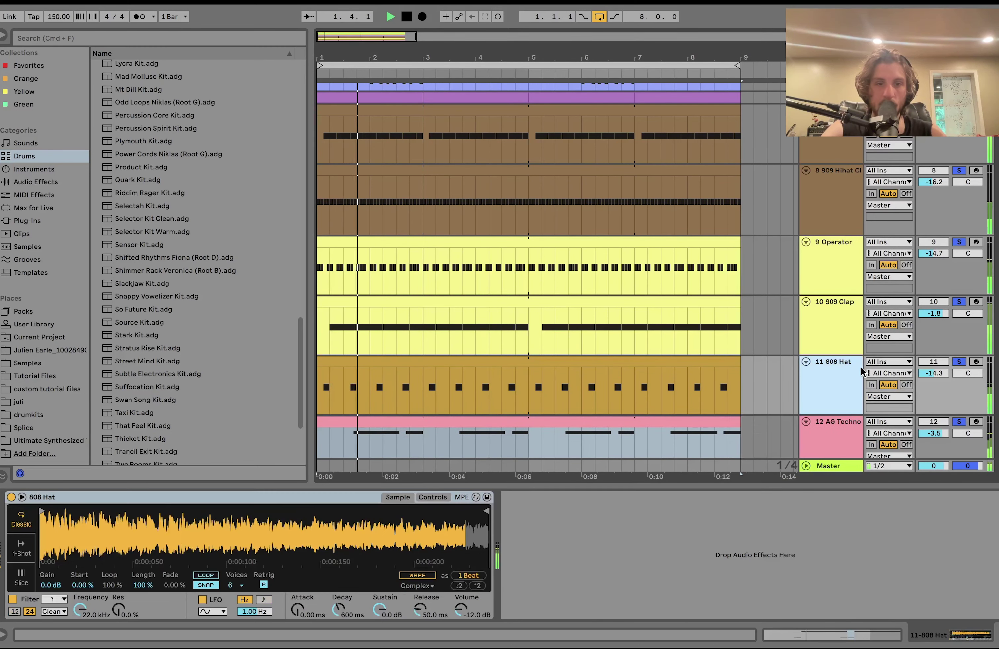
pyautogui.click(959, 361)
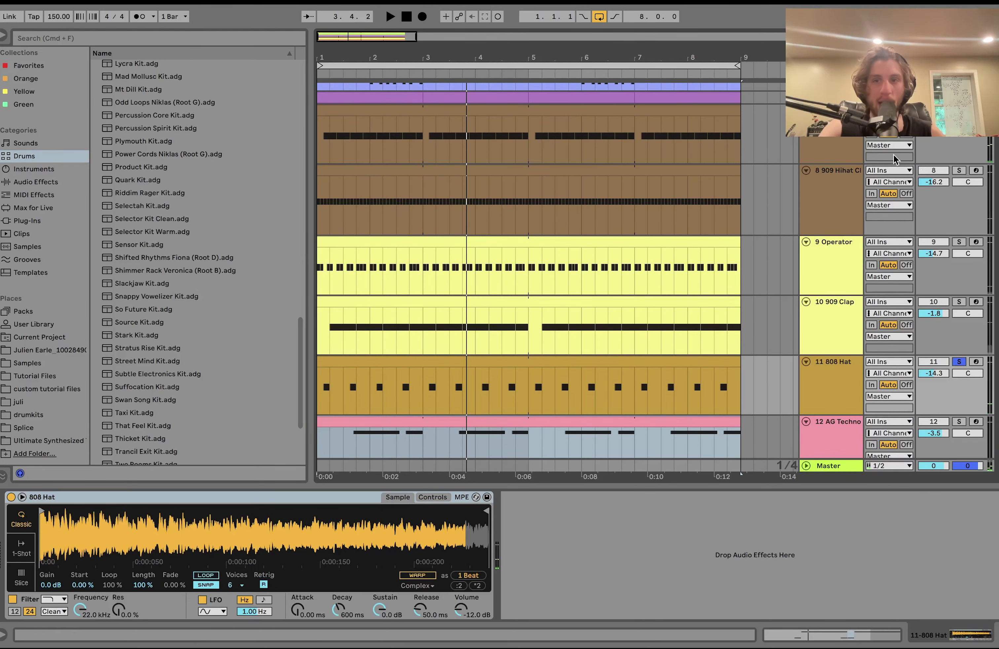
# Add 7 Open Hihat and 8 909 Hihat to the solo and play the hi-hats.
pyautogui.scroll(5, 894, 160)
pyautogui.click(959, 216)
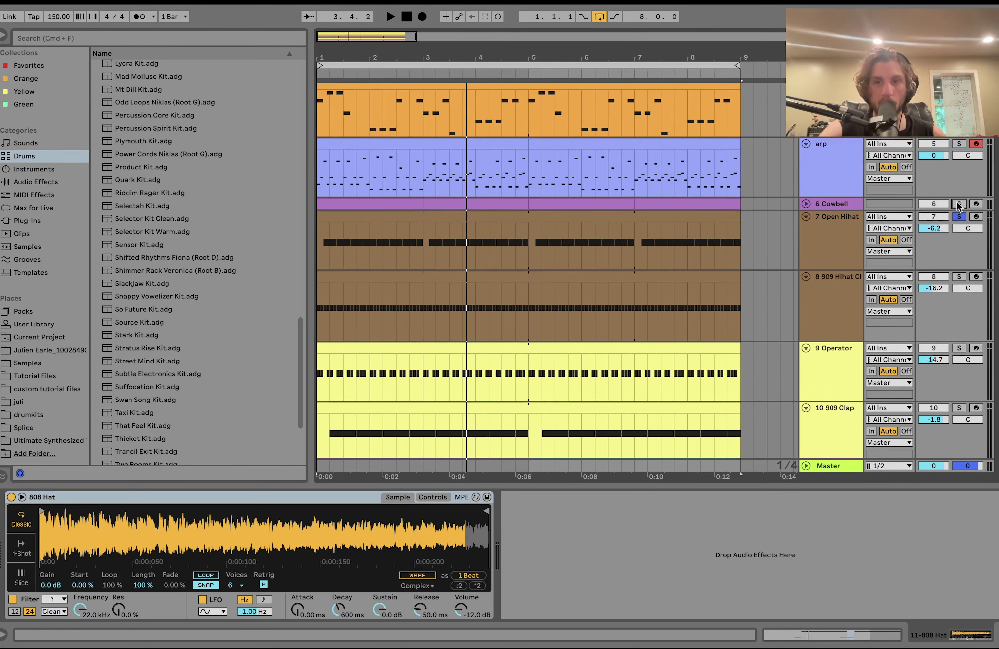
pyautogui.scroll(-4, 957, 205)
pyautogui.click(958, 188)
pyautogui.press('space')
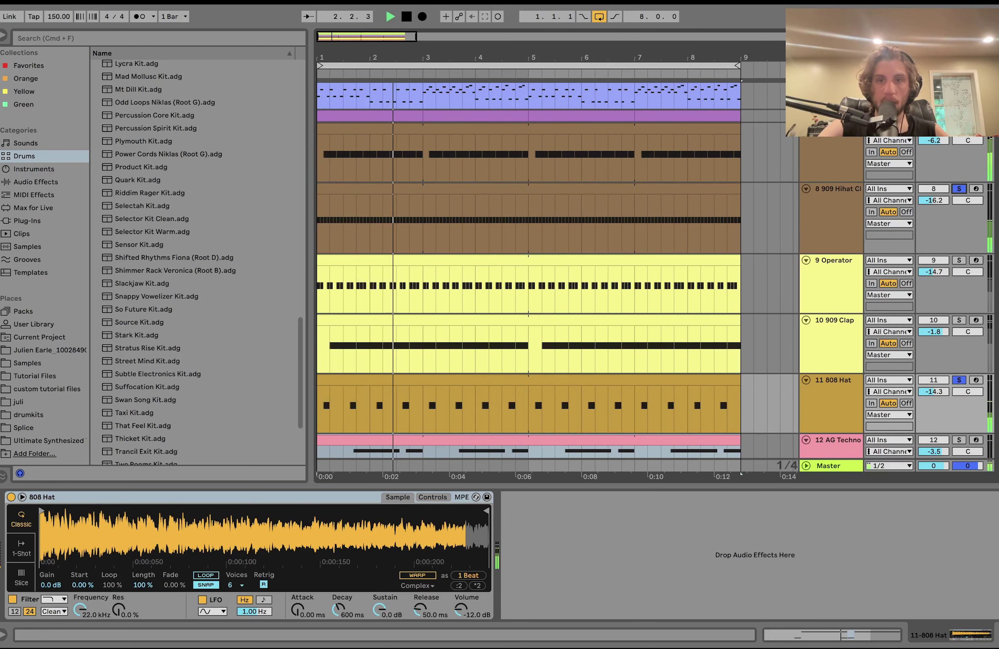
pyautogui.scroll(2, 887, 141)
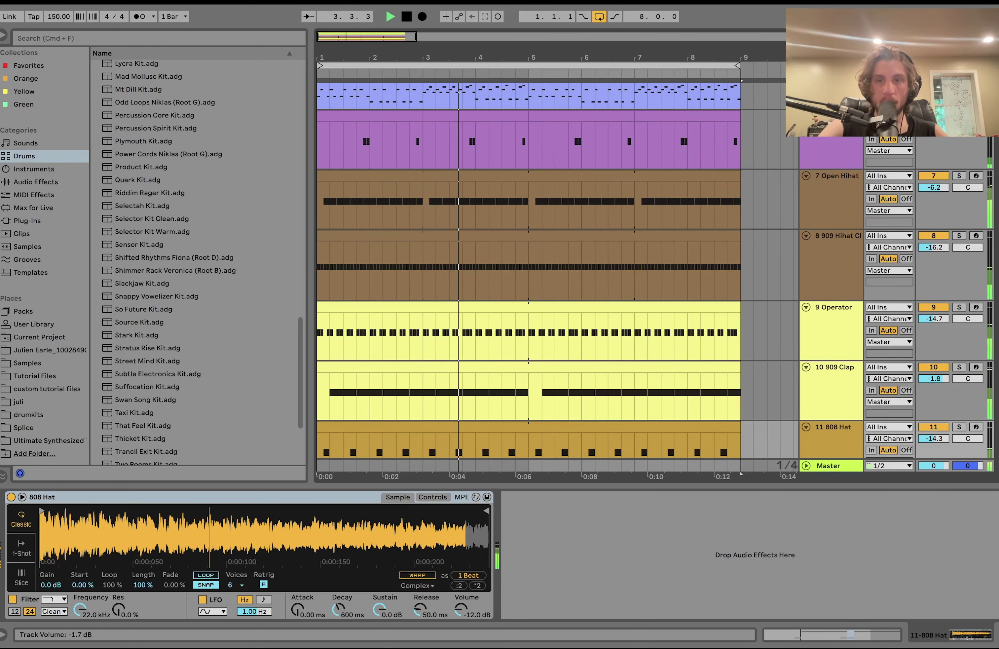
# Show the 6 Cowbell sample and play its clip from bar 1 to 3.
pyautogui.click(888, 141)
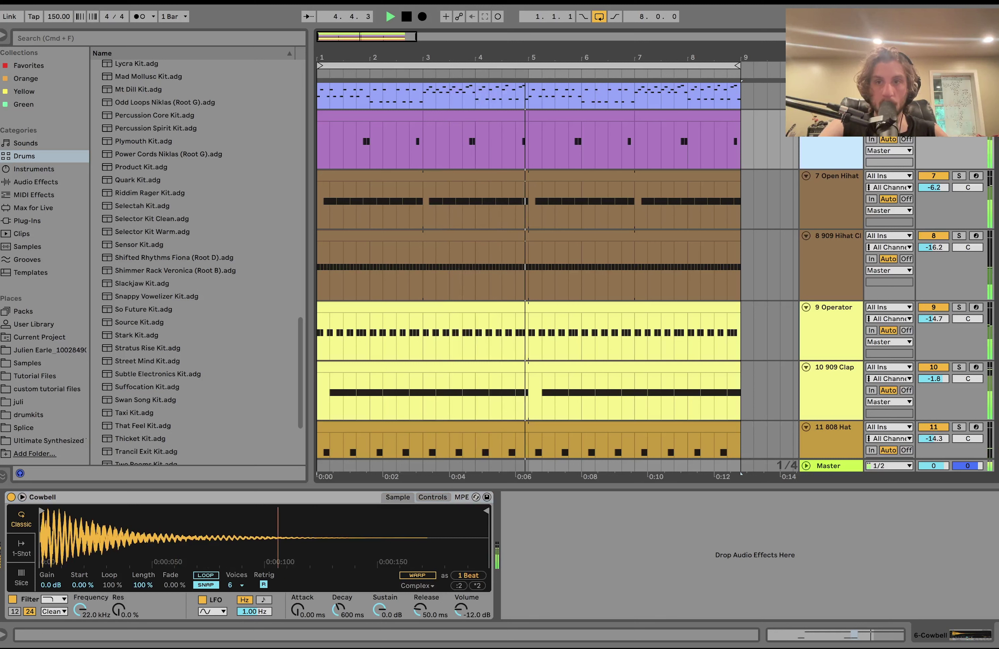
pyautogui.press('space')
pyautogui.click(350, 129)
pyautogui.click(345, 138)
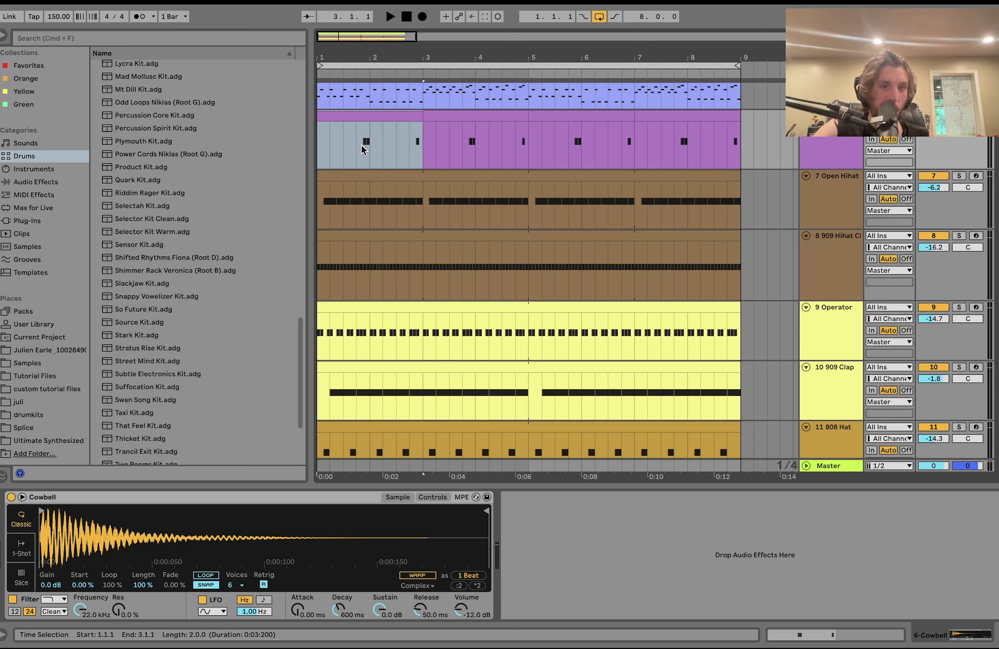
pyautogui.press('space')
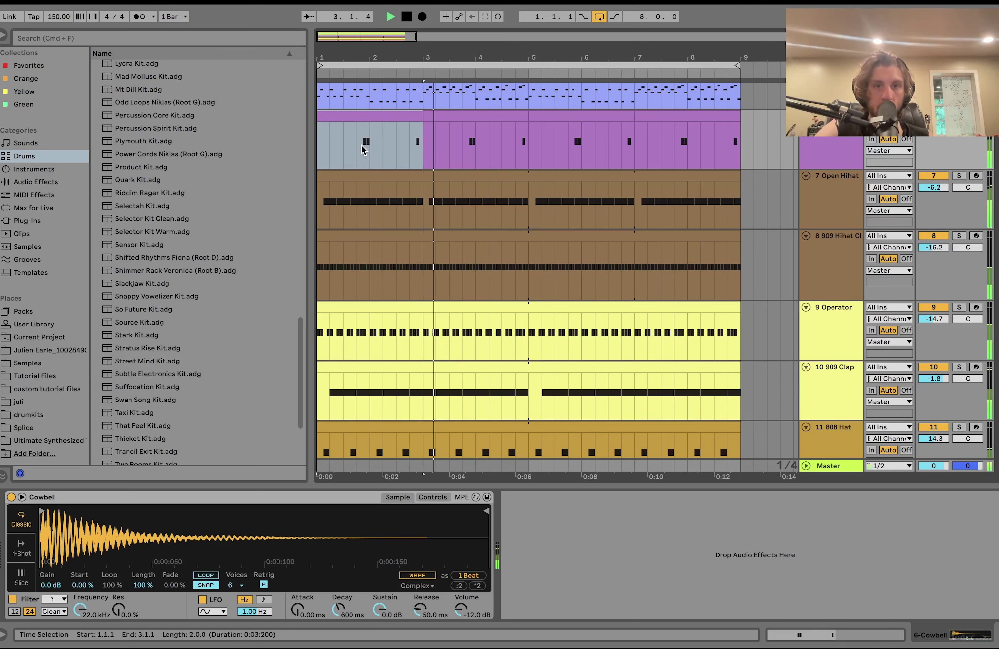
pyautogui.press('space')
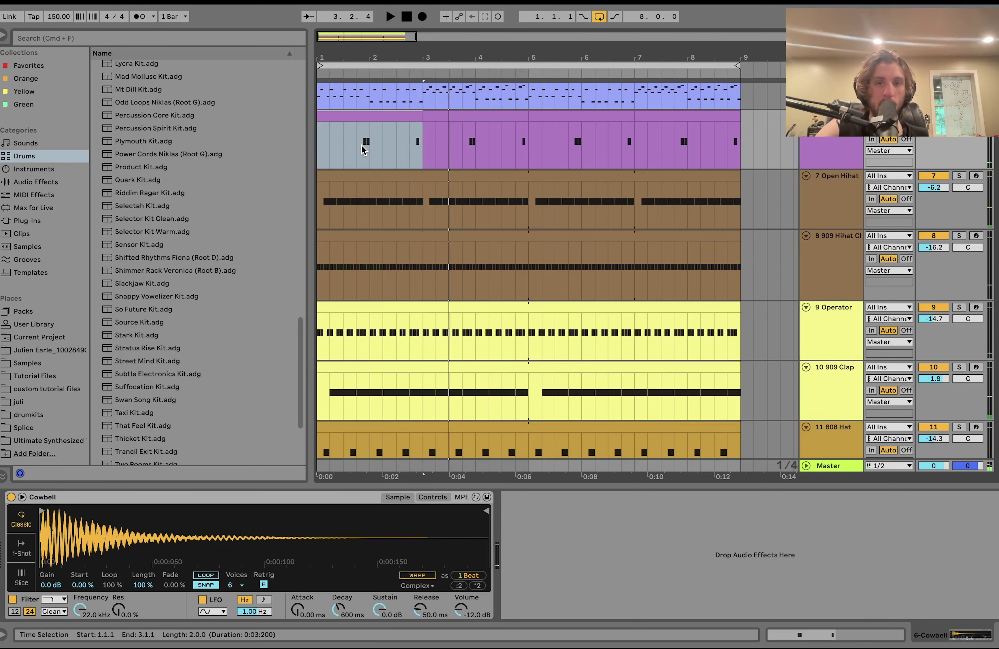
# Turn looping off and fold all tracks into thin lanes with Alt+U.
pyautogui.press('space')
pyautogui.click(599, 16)
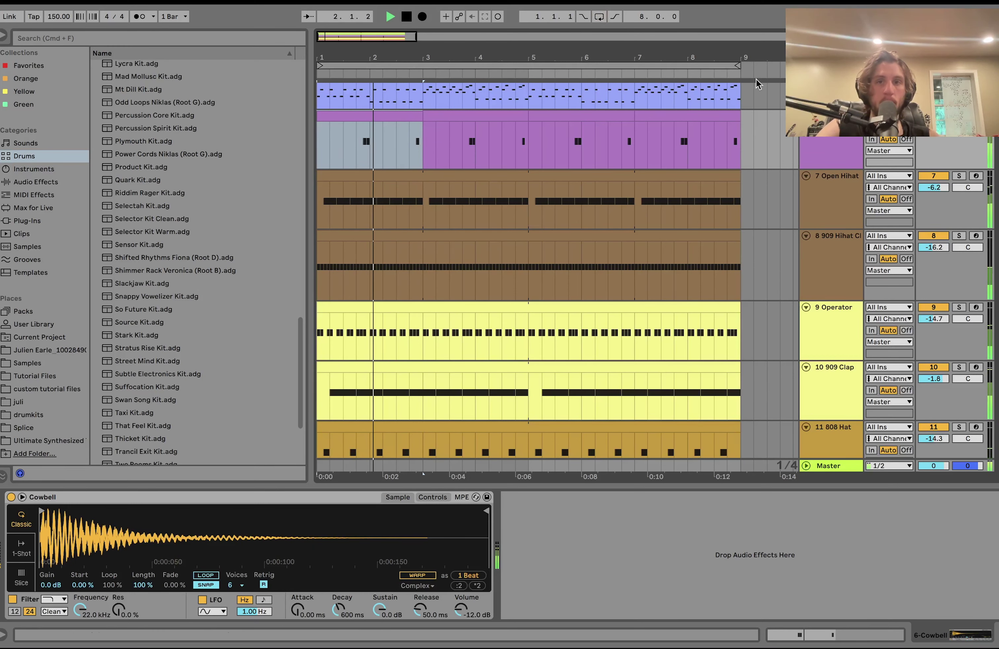
pyautogui.hotkey('alt', 'u')
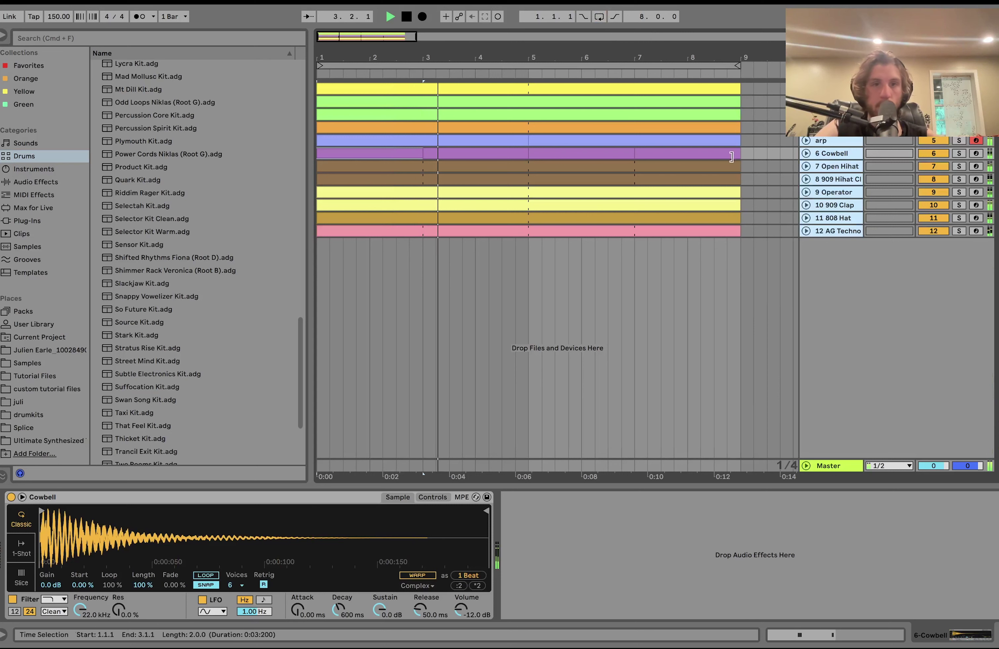
# Select the bar 3–5 cowbell clip and list Current Project's Backup, Samples and Live Set file.
pyautogui.click(409, 148)
pyautogui.press('space')
pyautogui.click(458, 149)
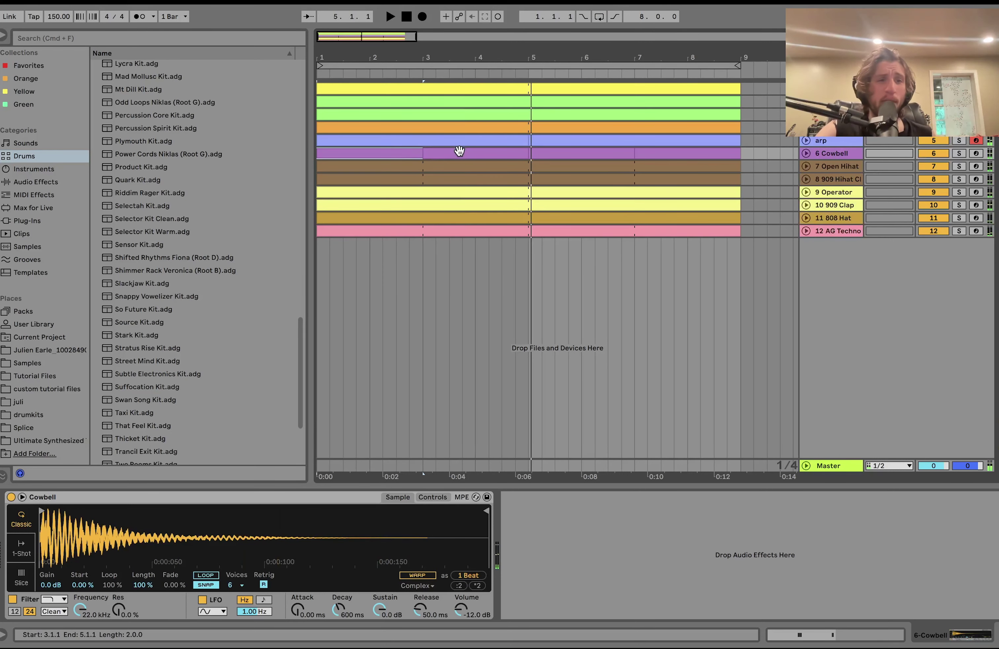
pyautogui.click(54, 340)
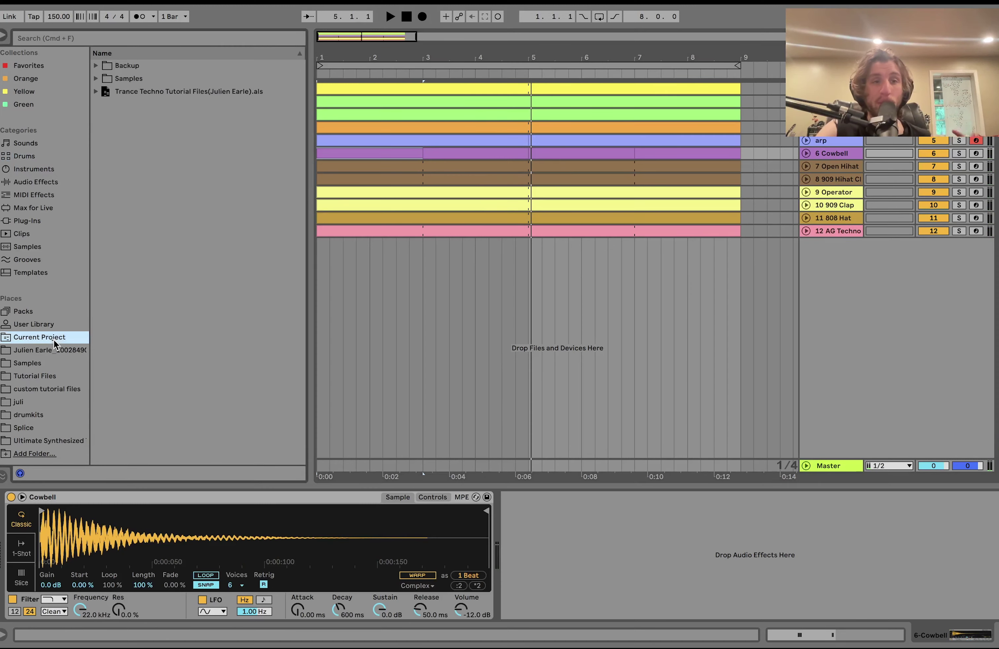